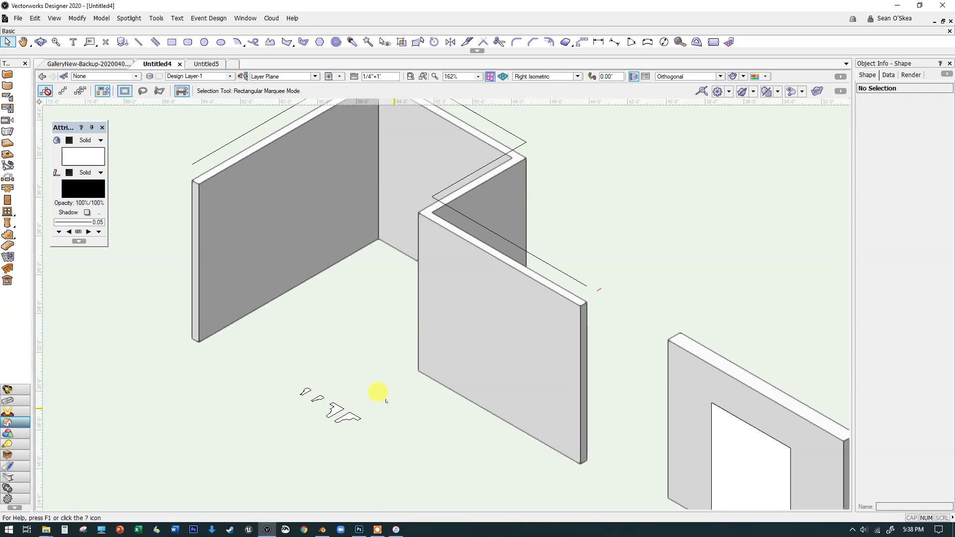
Select the fancy cornice profile, the rightmost small trim polyline below the walls
click(347, 409)
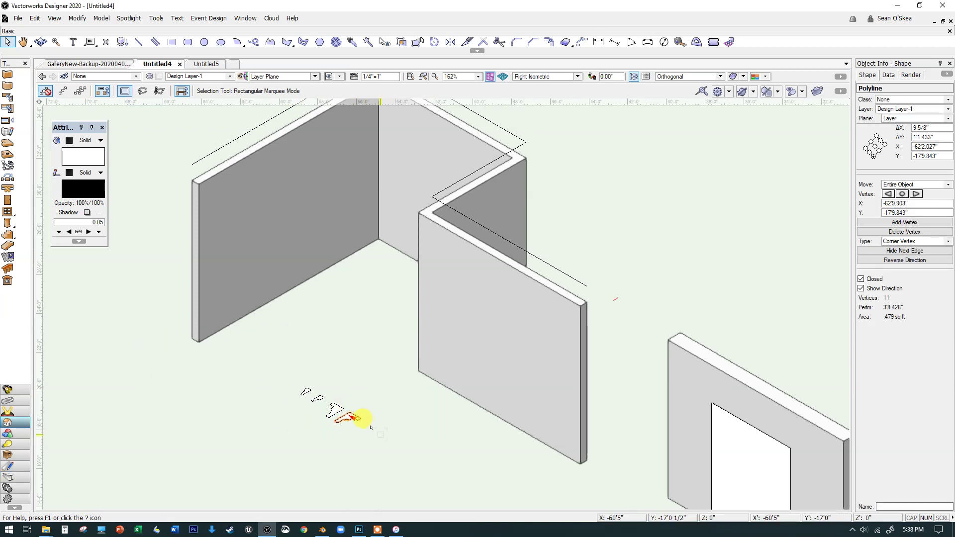
scroll(348, 413, up, 3)
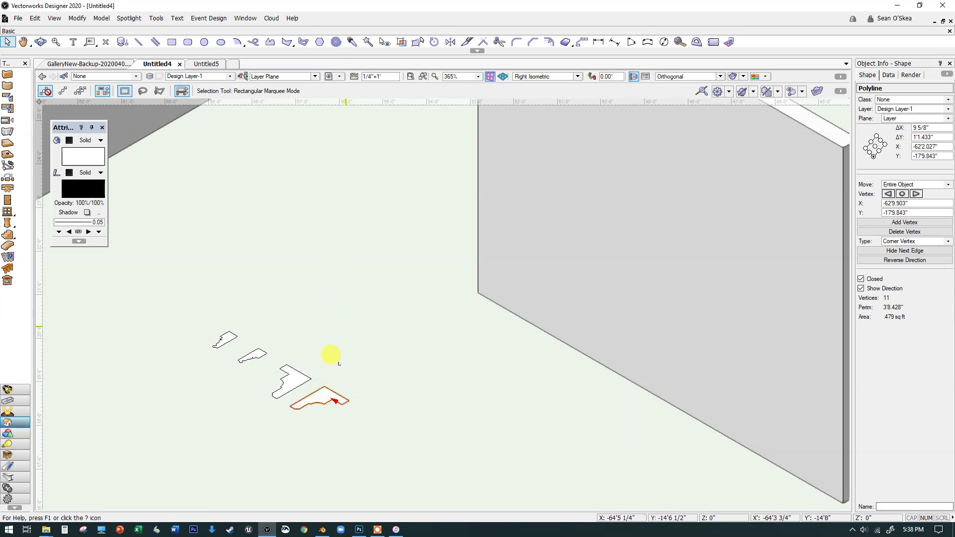
scroll(310, 193, down, 7)
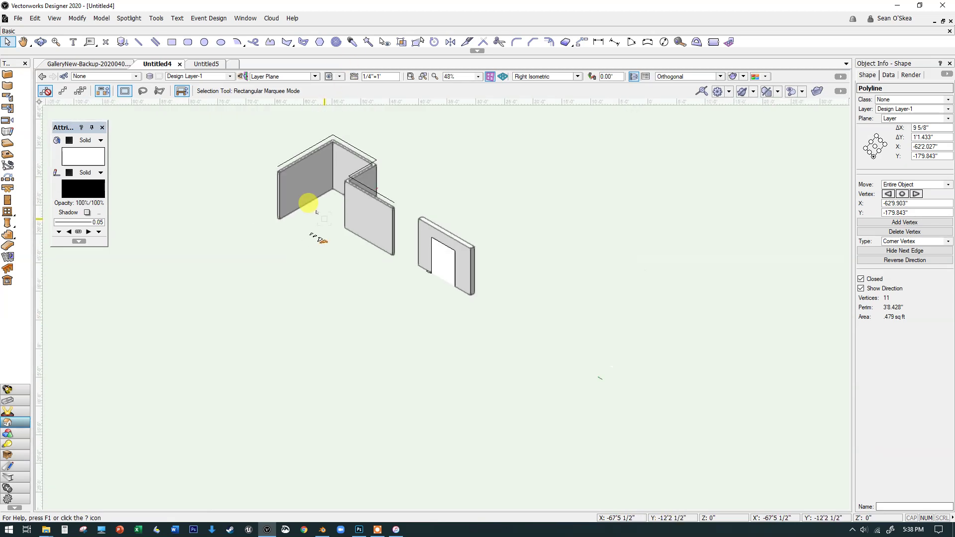
middle_drag(305, 196, 337, 309)
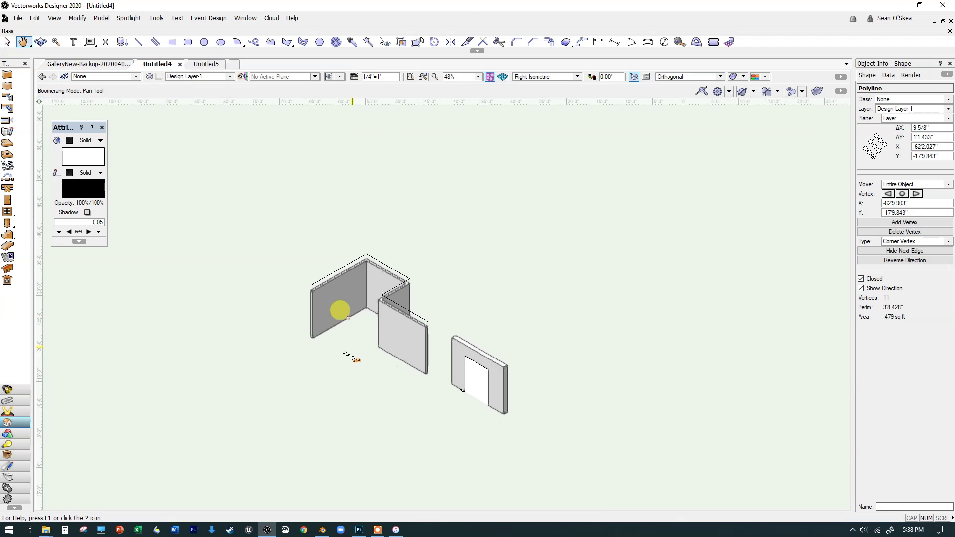
scroll(358, 261, up, 4)
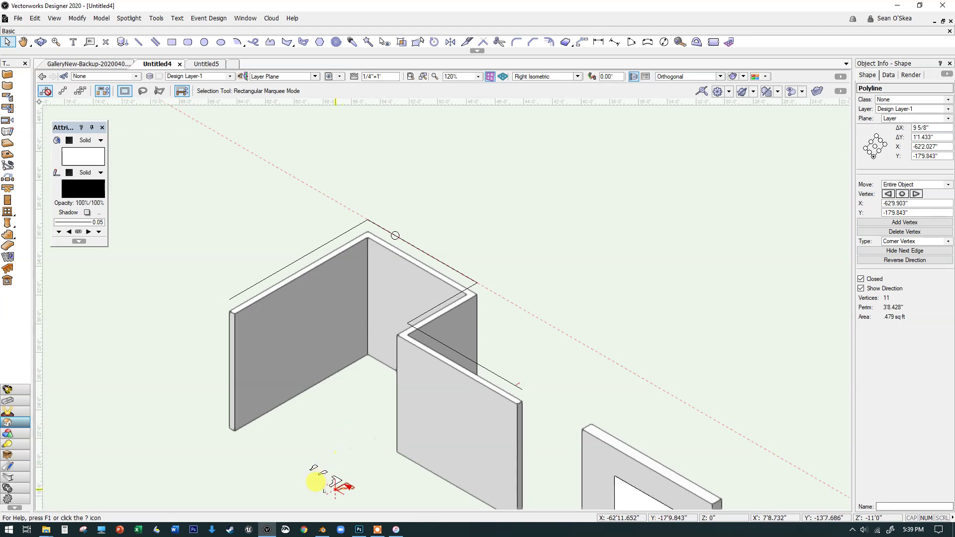
Switch to the 2D Polygon tool in Vertex Mode to trace the wall tops
scroll(326, 478, up, 3)
scroll(338, 473, down, 3)
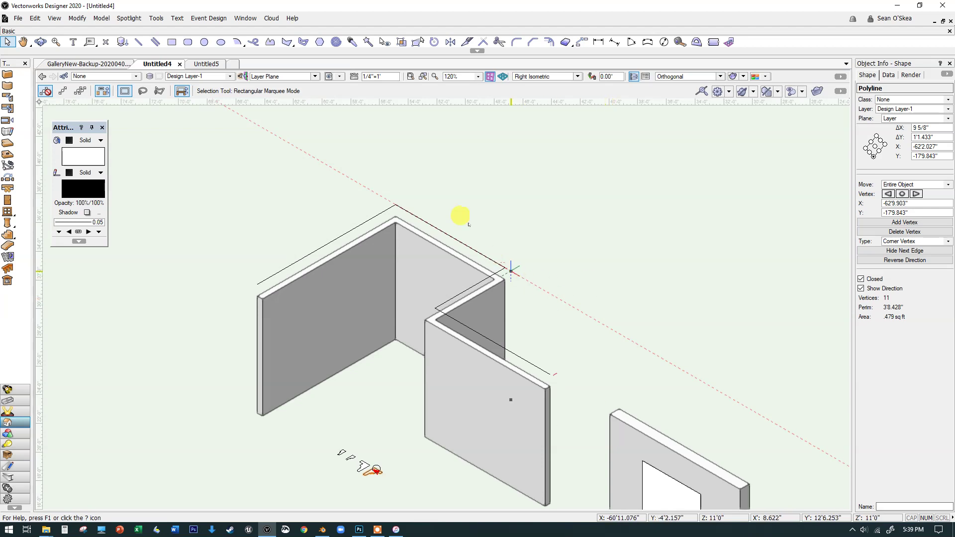
click(287, 42)
Trace an open 7-vertex polygon through the wall-top corners, perimeter 42'7.879"
scroll(267, 154, up, 4)
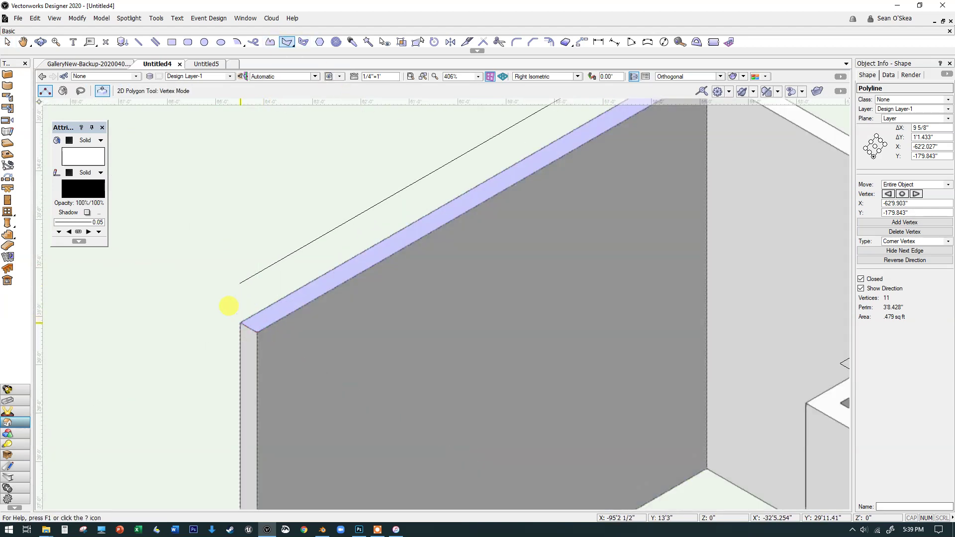
click(241, 322)
scroll(407, 273, down, 2)
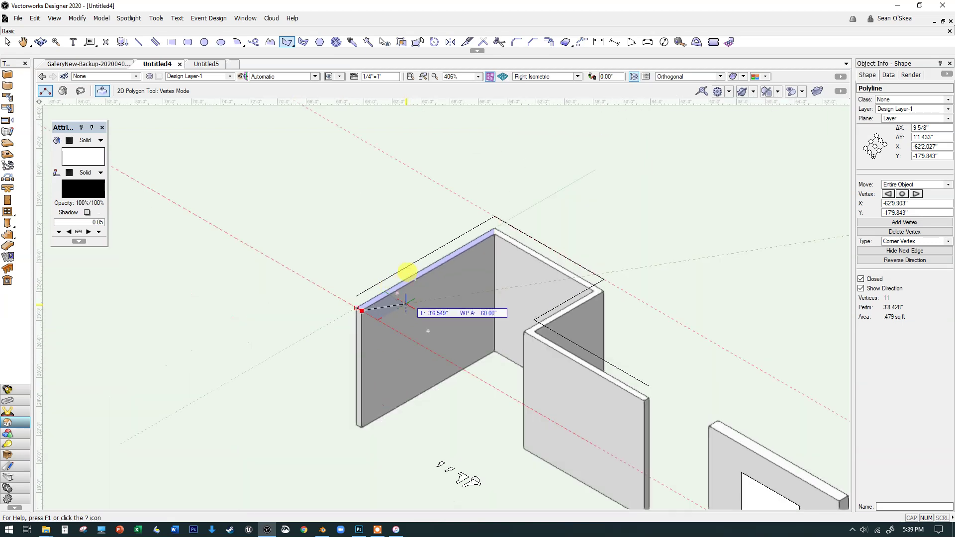
scroll(467, 209, up, 2)
click(509, 240)
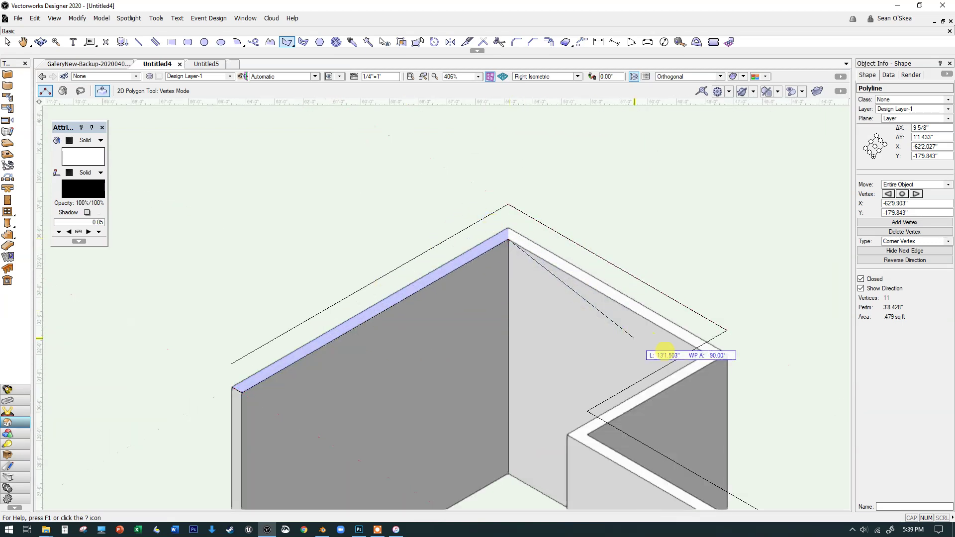
scroll(698, 341, up, 3)
click(699, 346)
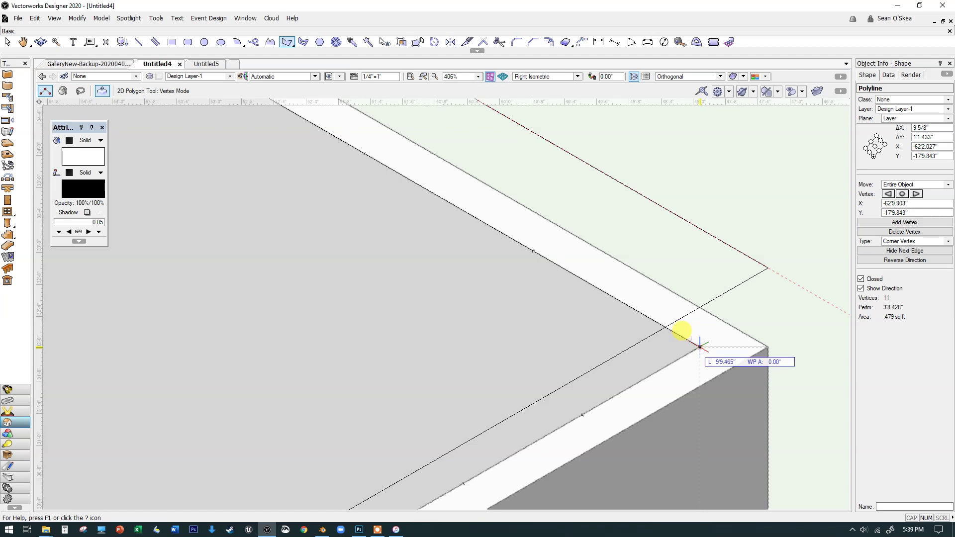
scroll(699, 347, down, 2)
scroll(678, 331, down, 2)
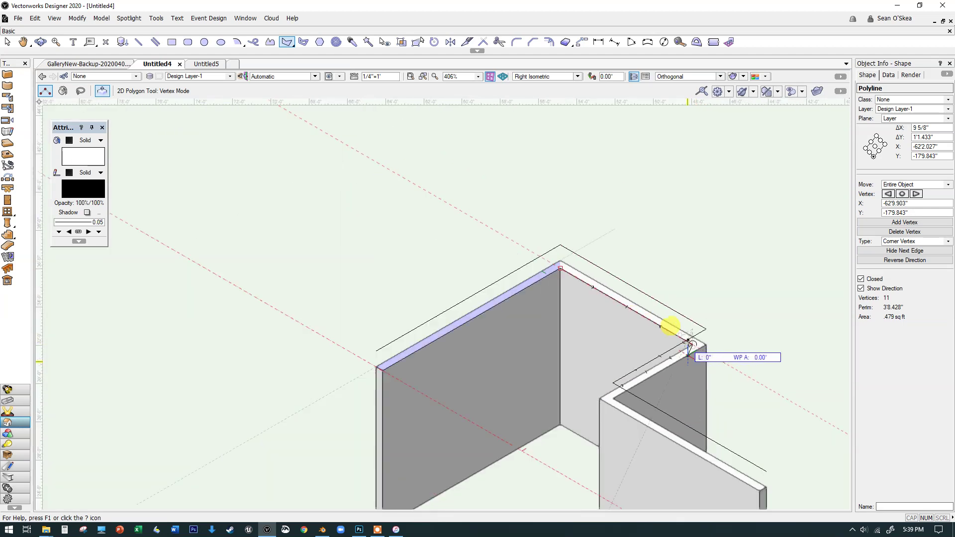
scroll(647, 348, up, 4)
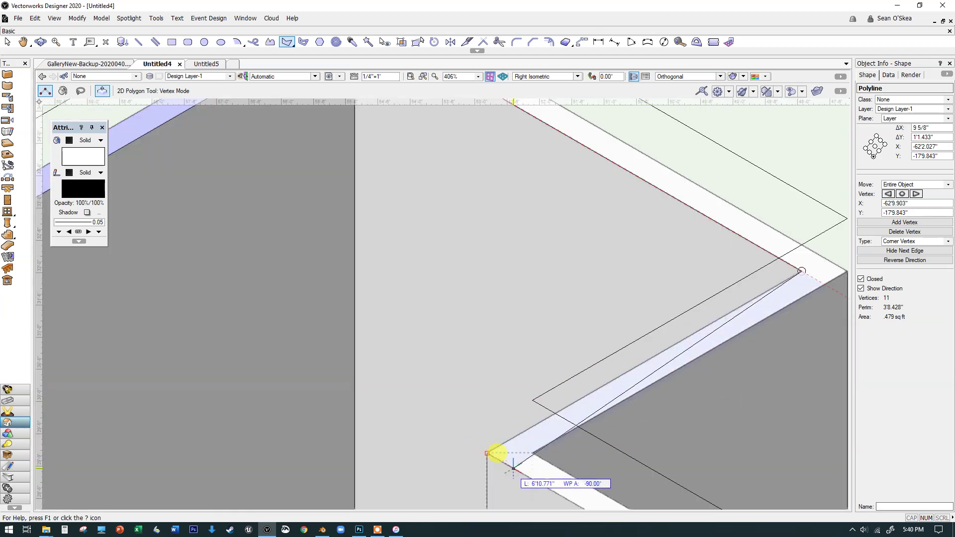
scroll(482, 446, down, 6)
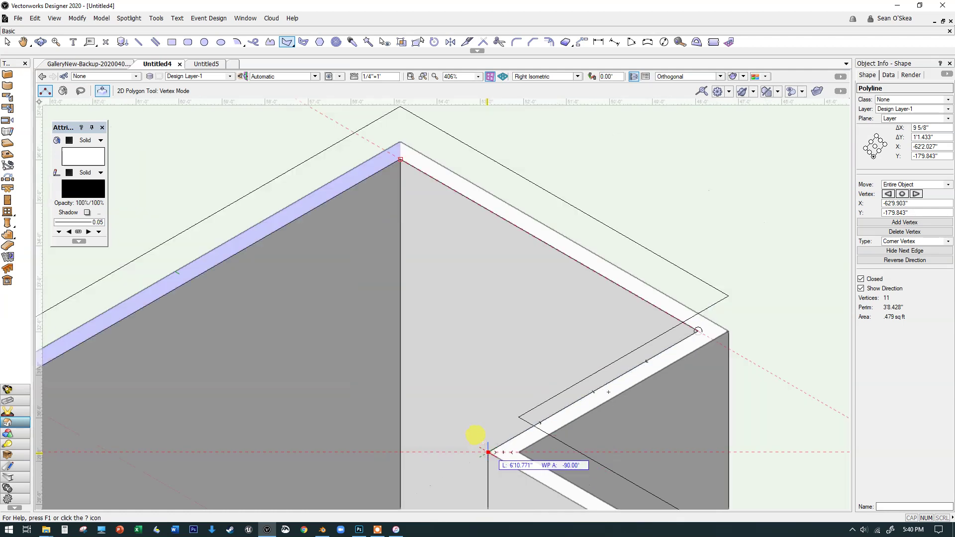
scroll(455, 249, down, 2)
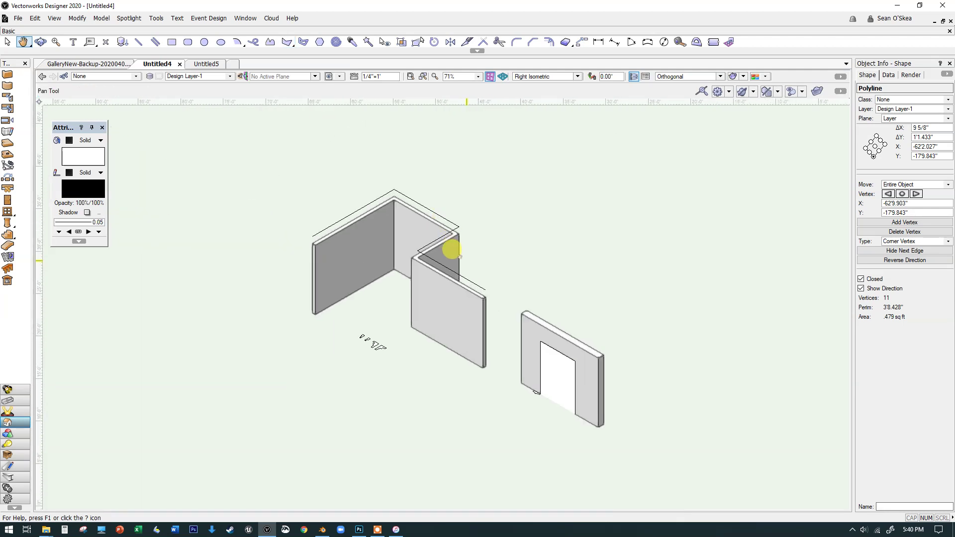
scroll(463, 298, up, 6)
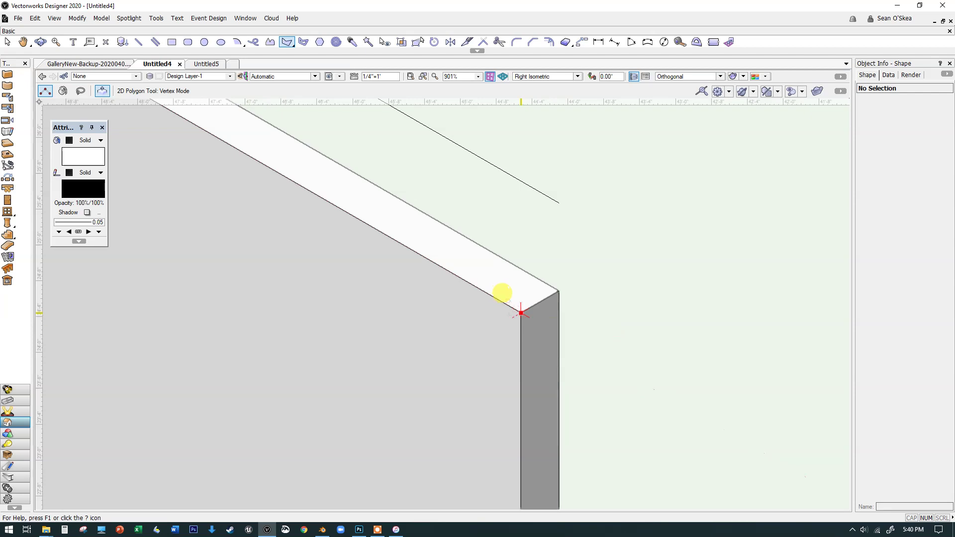
click(521, 313)
double_click(558, 291)
scroll(540, 275, down, 6)
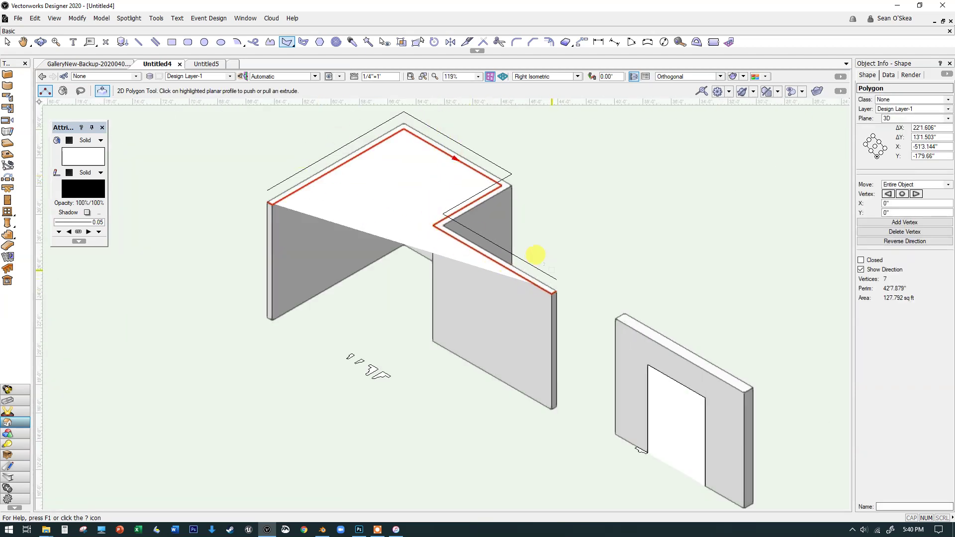
scroll(544, 269, up, 5)
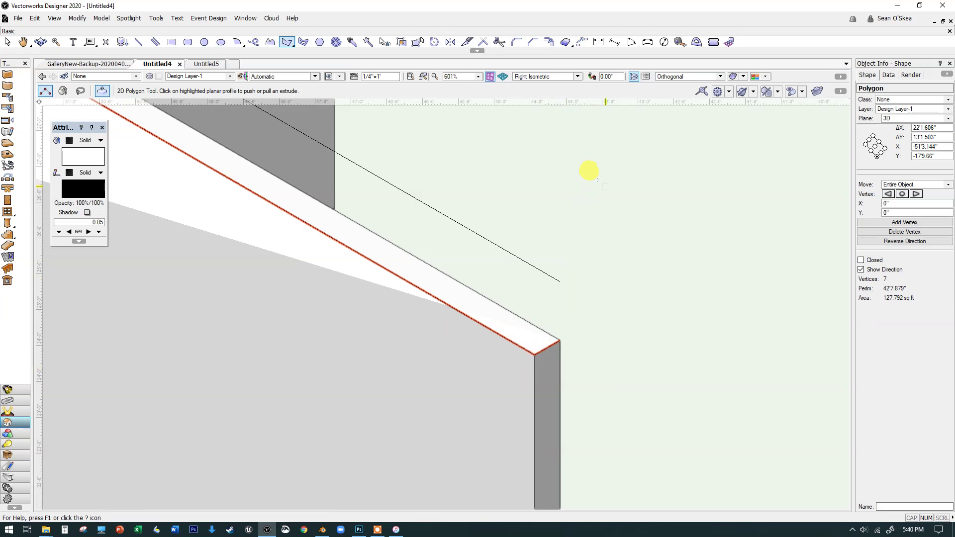
drag(612, 155, 705, 122)
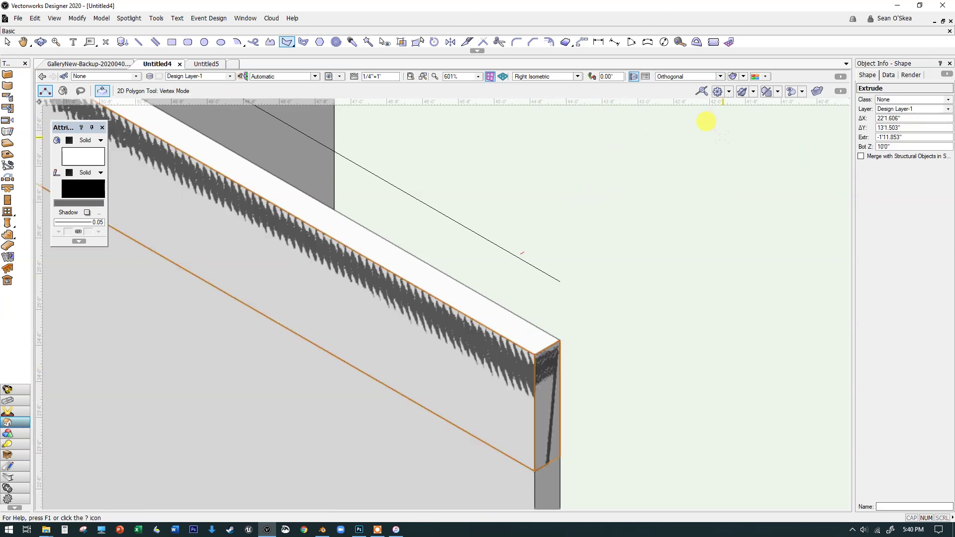
key(ctrl+z)
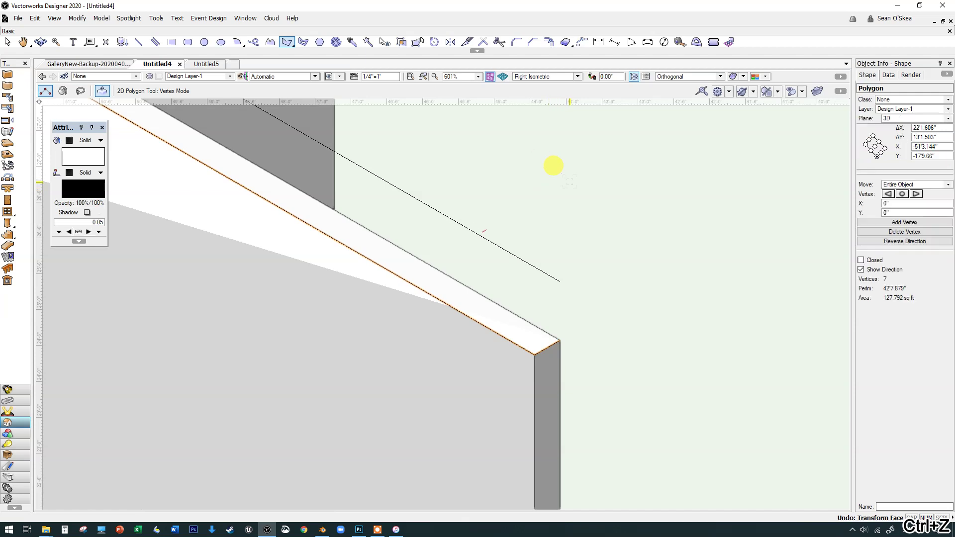
click(543, 153)
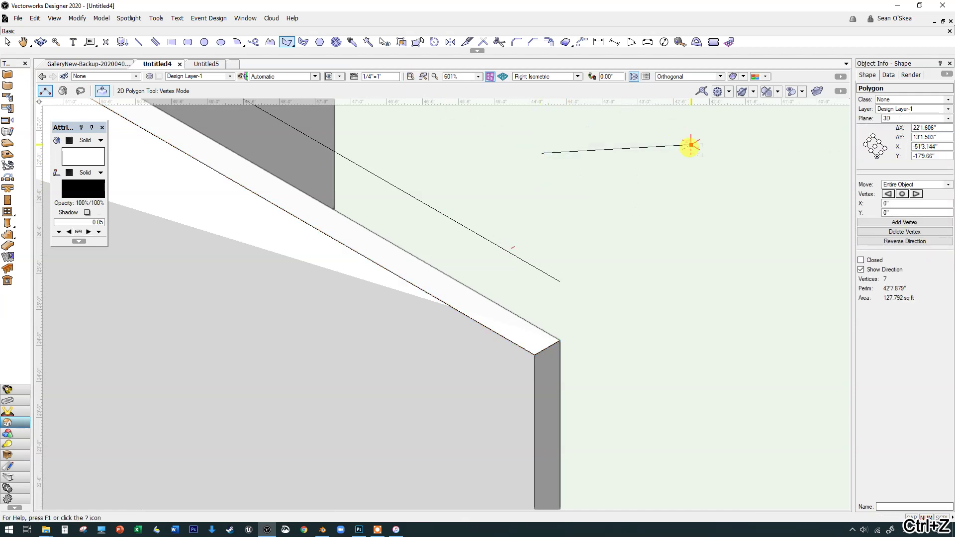
click(691, 145)
click(746, 263)
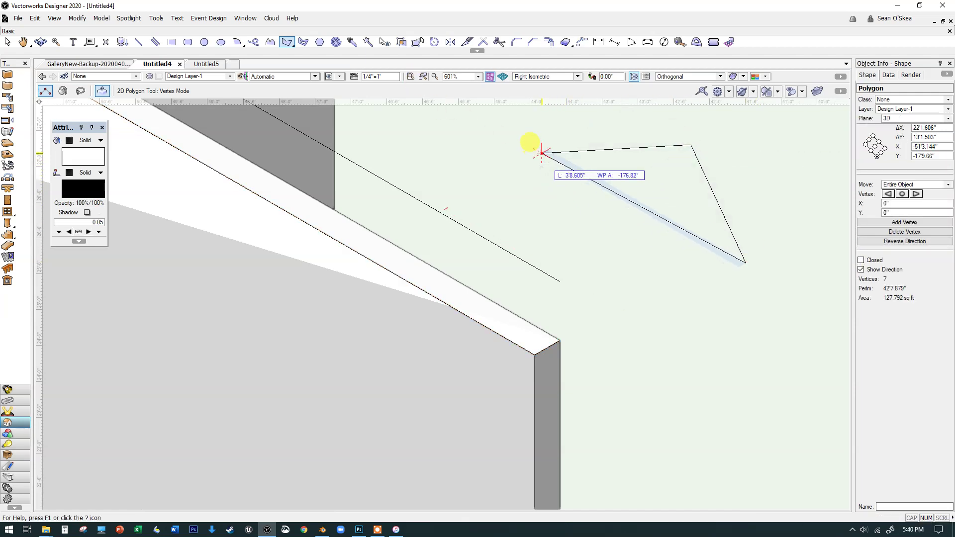
click(542, 153)
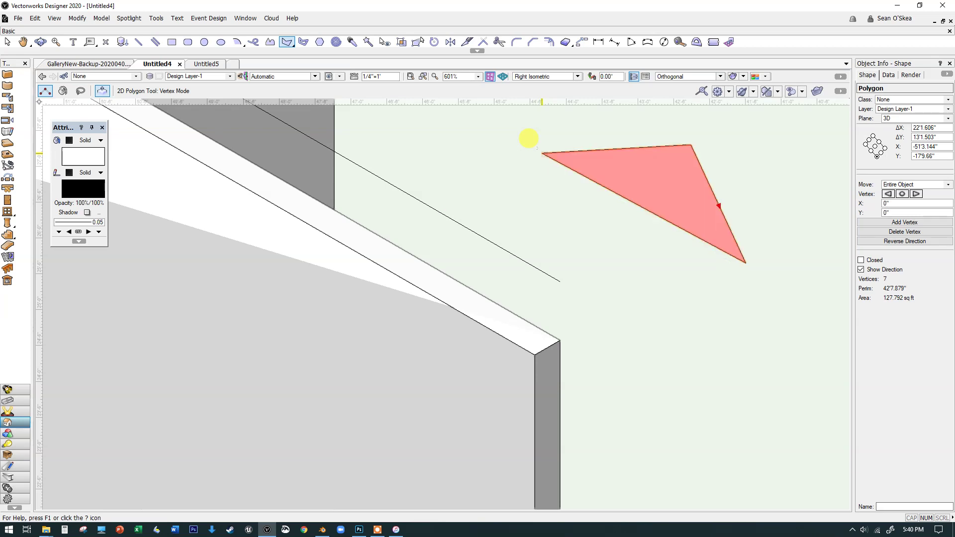
key(ctrl+z)
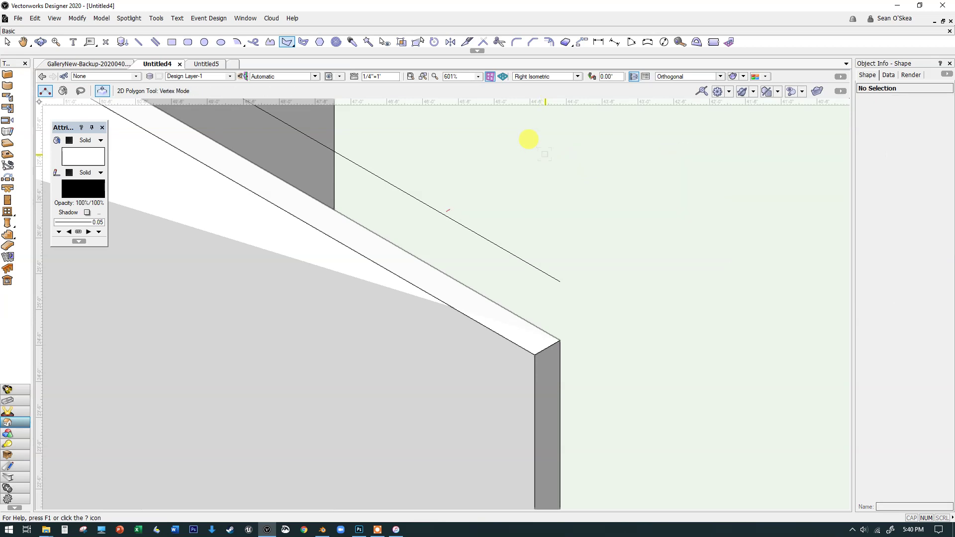
click(550, 167)
click(761, 136)
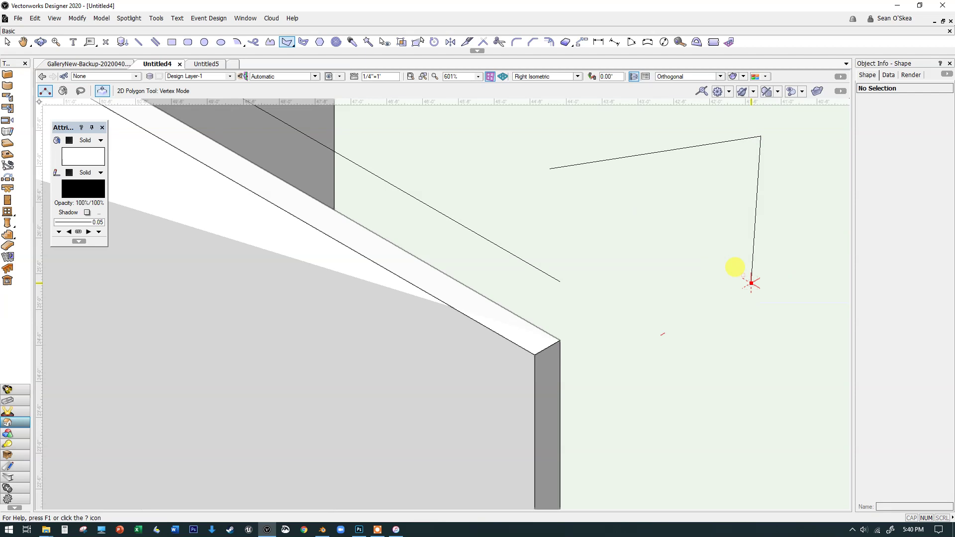
click(751, 282)
double_click(740, 290)
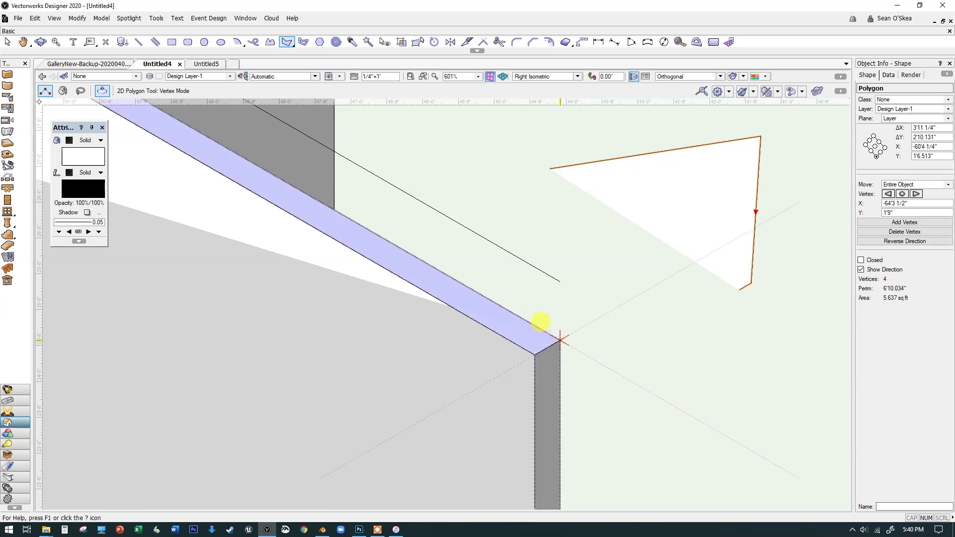
key(x)
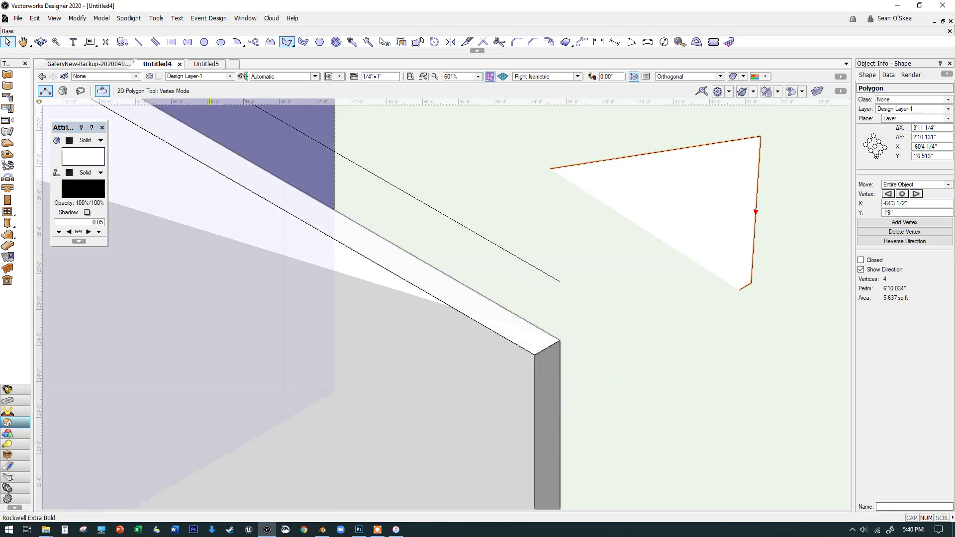
key(Delete)
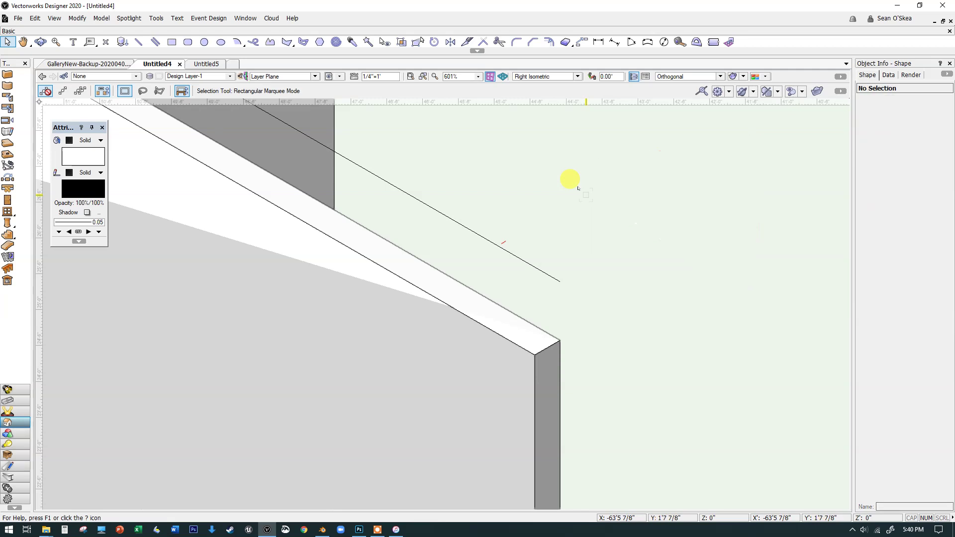
scroll(539, 186, down, 3)
scroll(540, 186, down, 3)
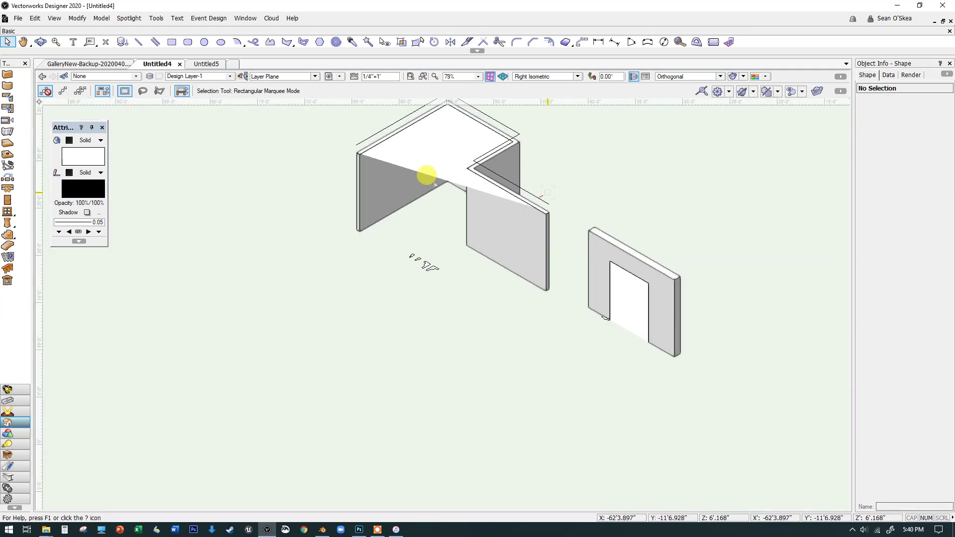
scroll(542, 192, up, 3)
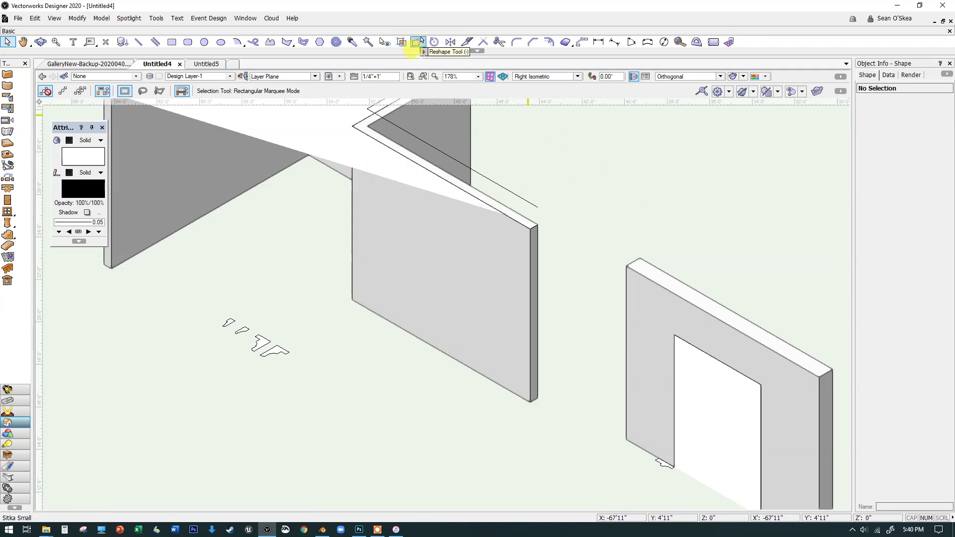
scroll(565, 245, down, 3)
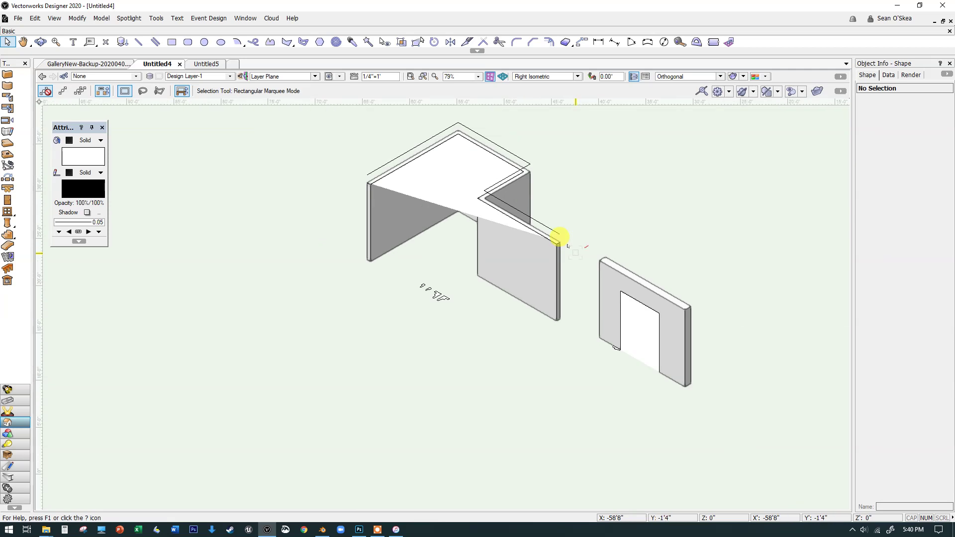
scroll(523, 187, up, 1)
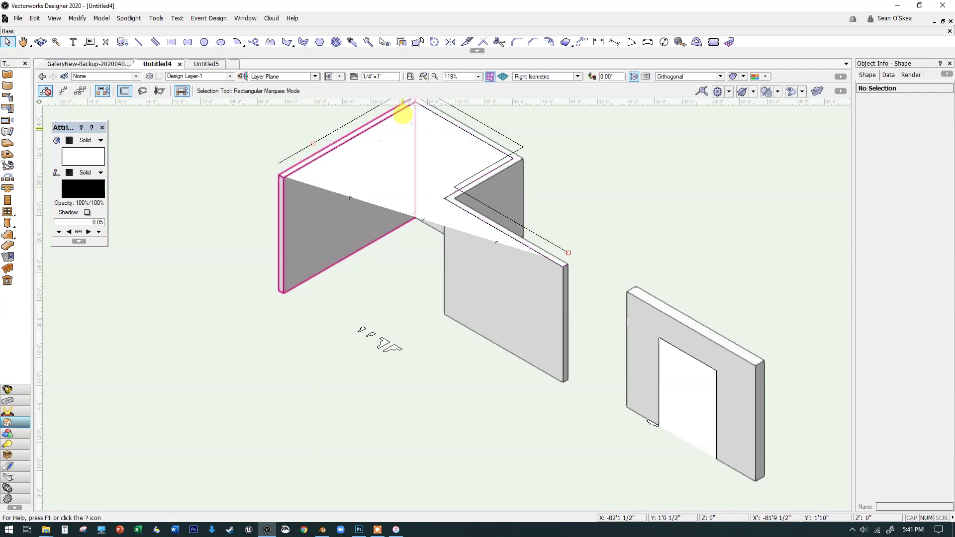
scroll(249, 160, up, 4)
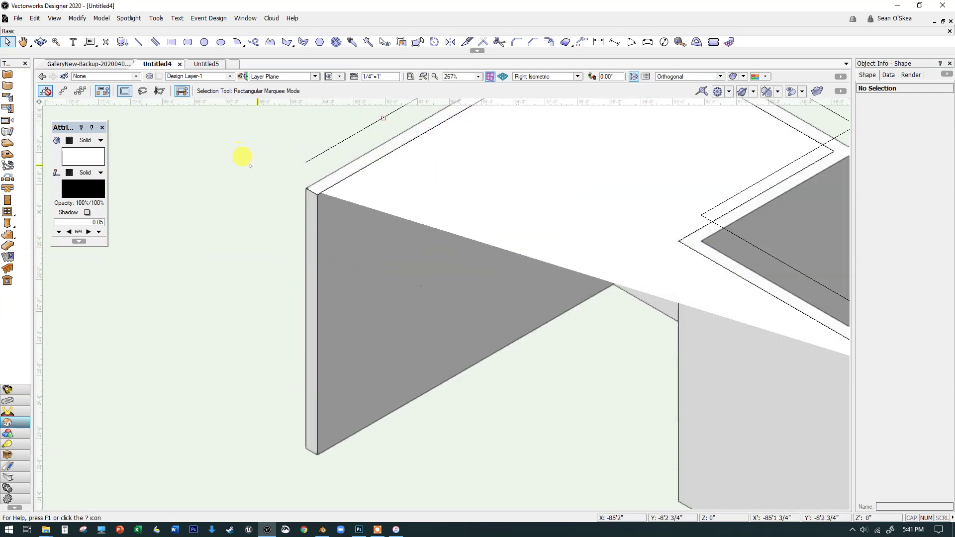
scroll(320, 186, down, 2)
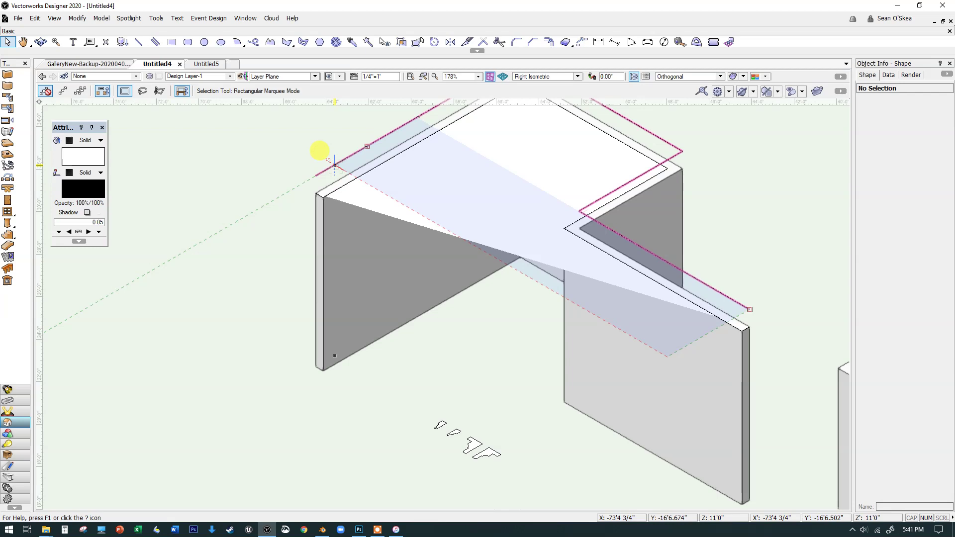
Select the 0.479 sq ft cornice profile together with the 42'7.879" wall-top path
click(318, 150)
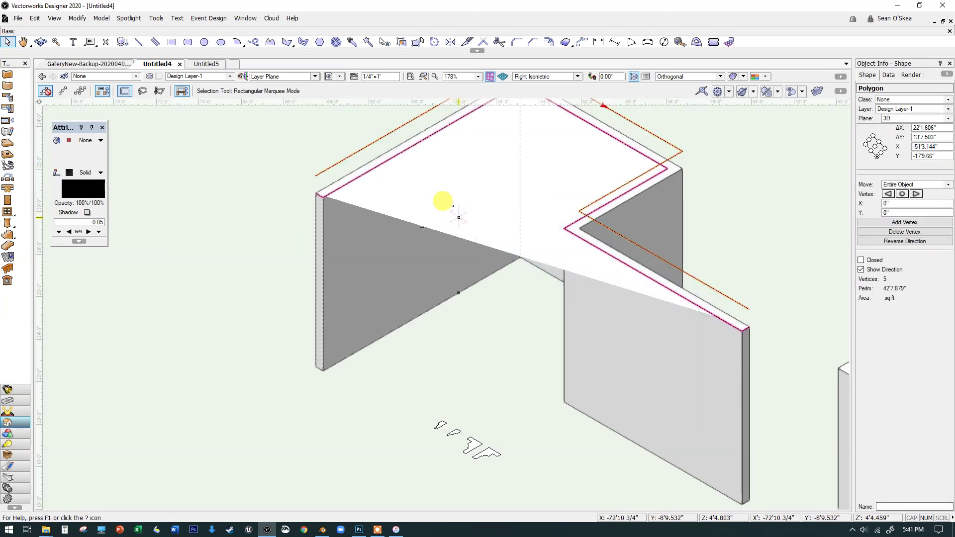
scroll(447, 202, down, 2)
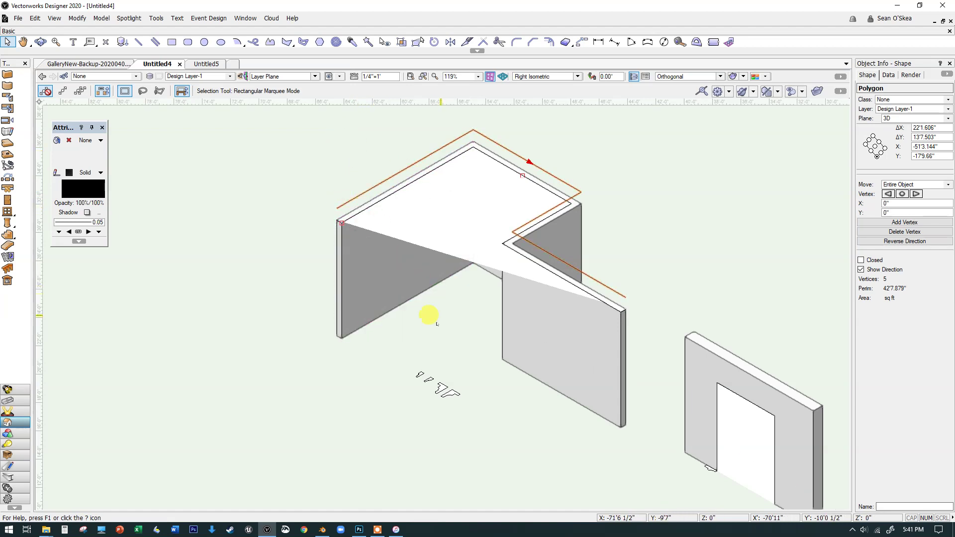
click(450, 393)
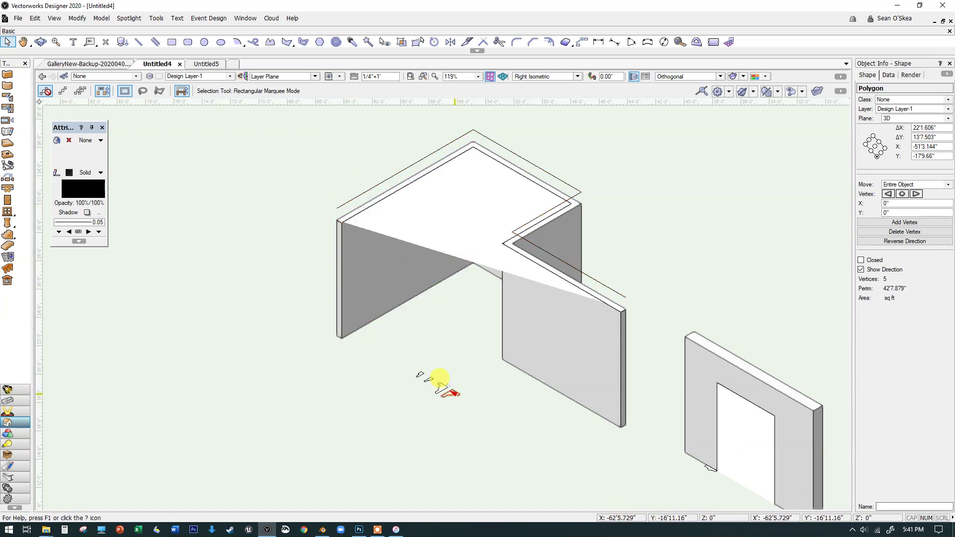
scroll(539, 446, up, 1)
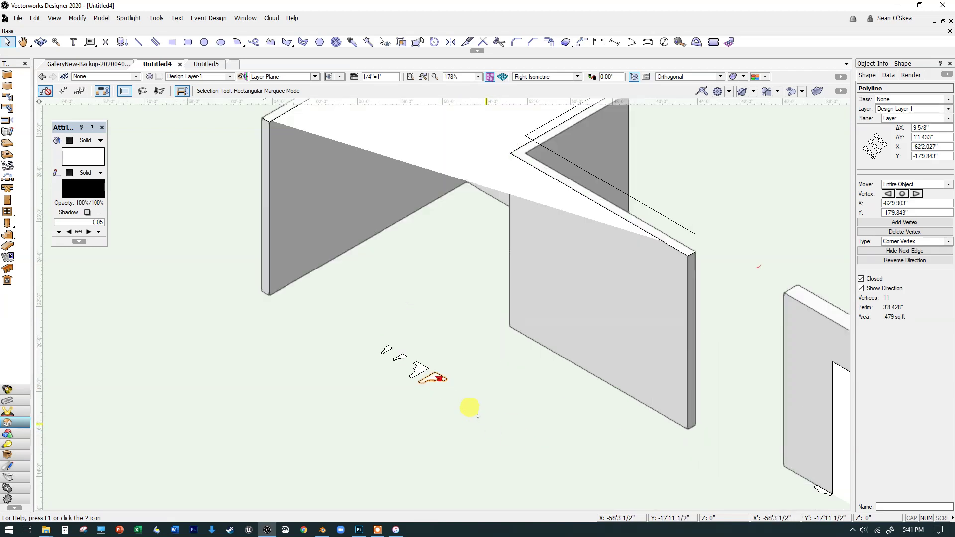
scroll(464, 409, down, 1)
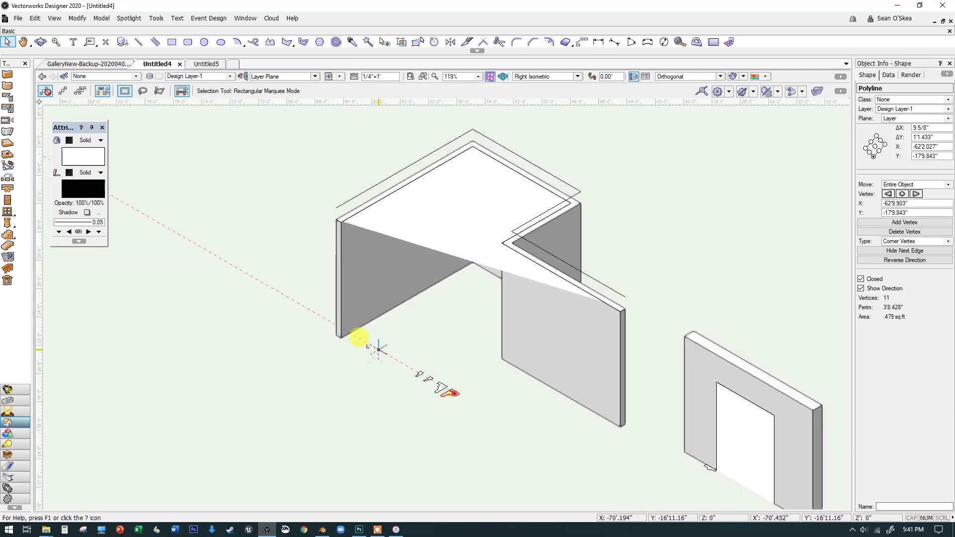
shift+click(362, 192)
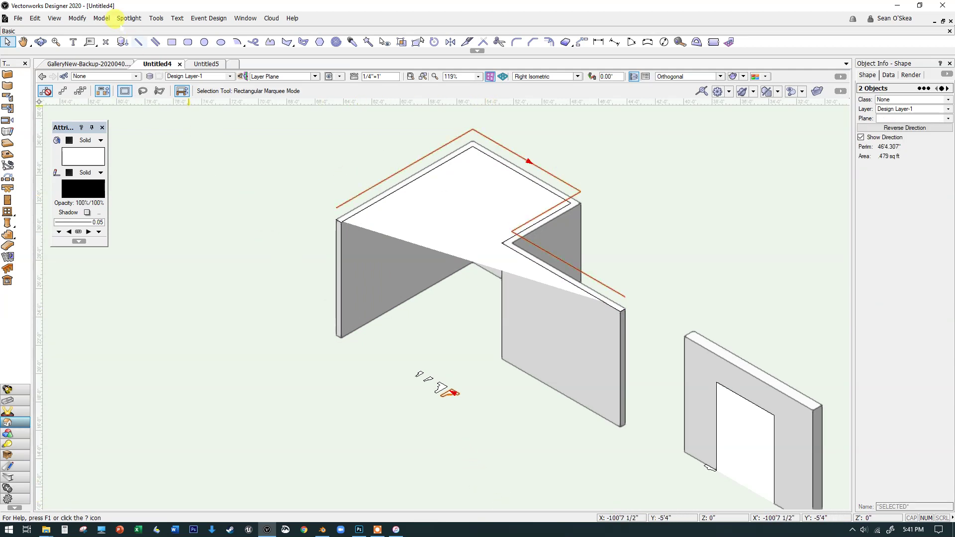
Start Model > Extrude Along Path and pick the wall-top line as the path, Fix Profile off
click(102, 18)
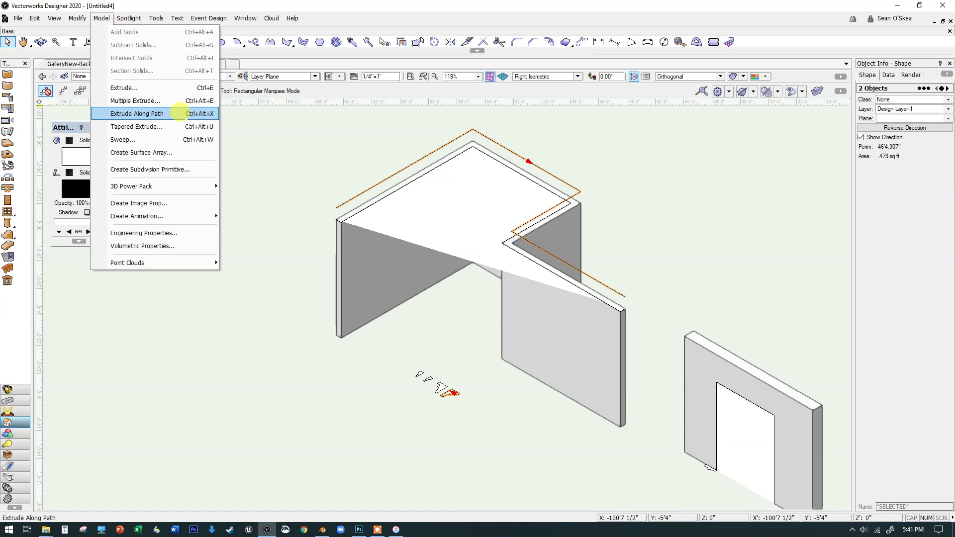
click(179, 113)
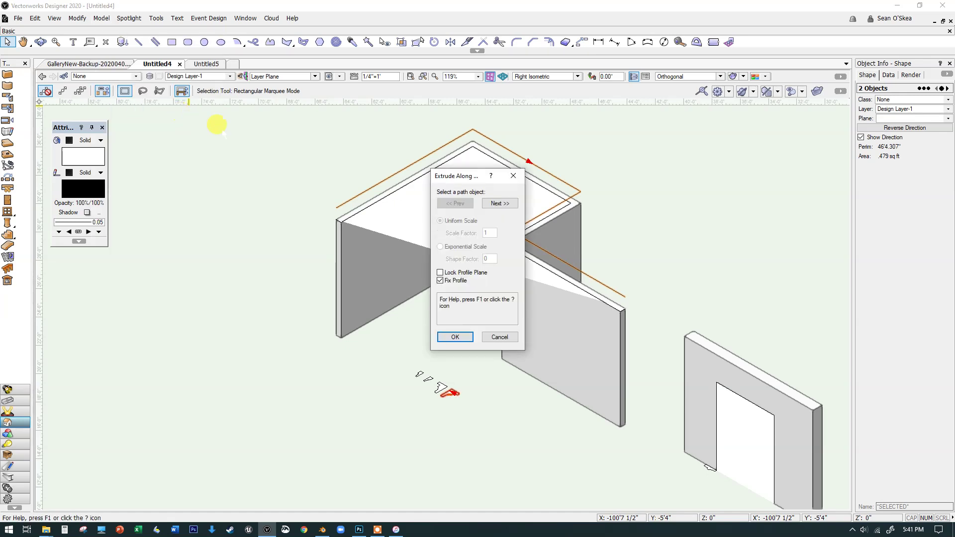
drag(465, 171, 660, 161)
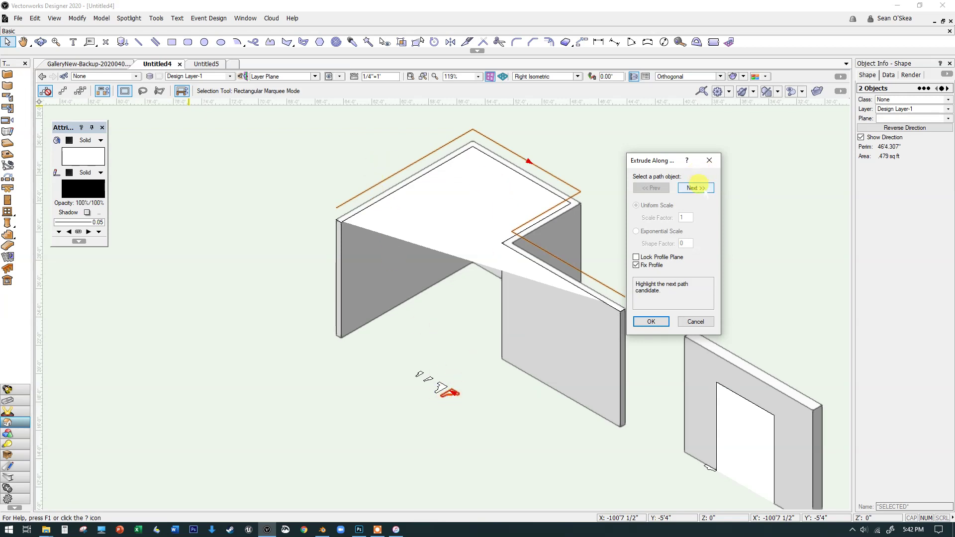
click(695, 188)
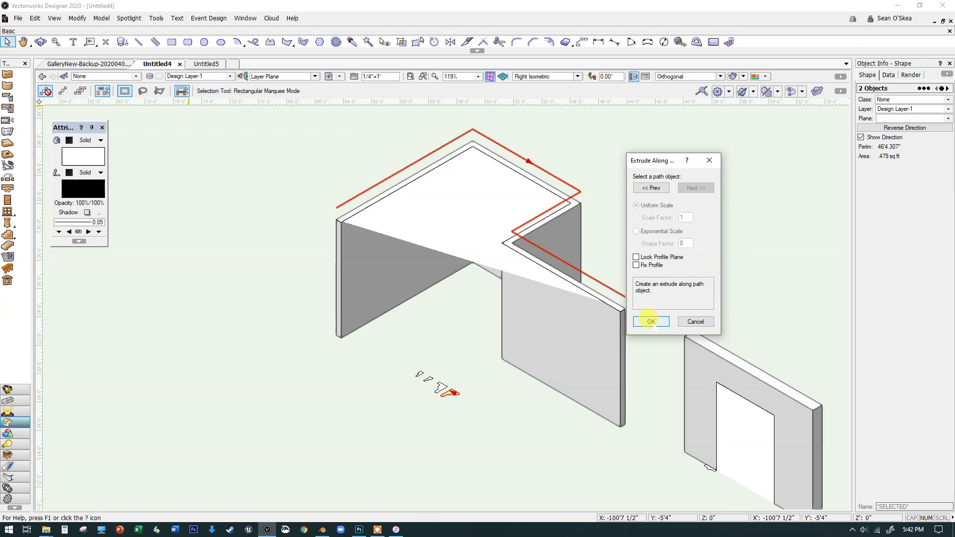
Create the cornice molding along the wall-top path and orbit the view to inspect it
click(652, 321)
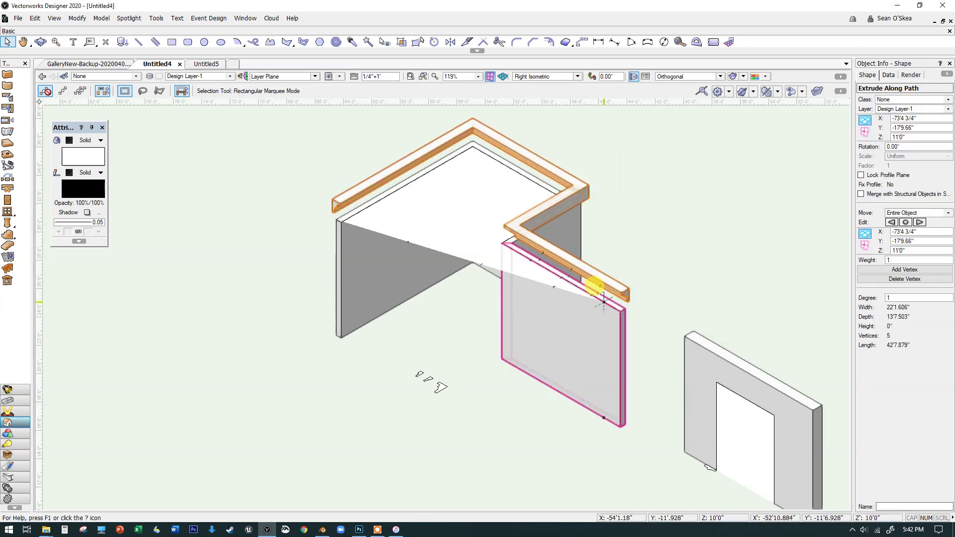
scroll(614, 294, up, 3)
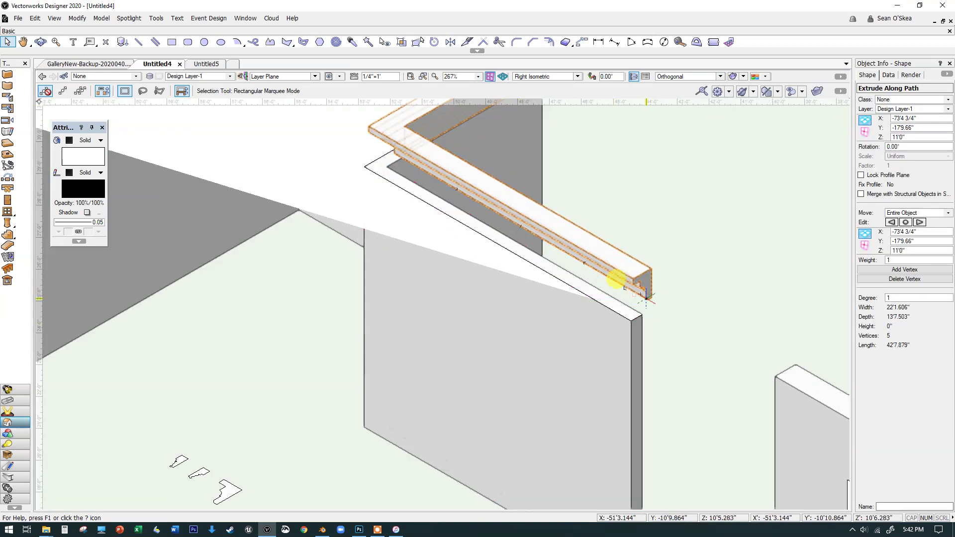
scroll(614, 295, down, 3)
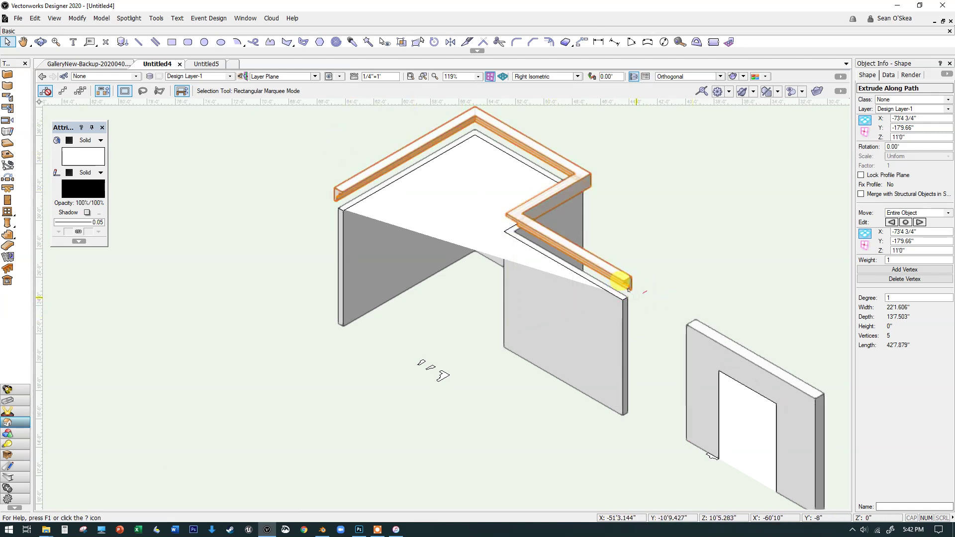
scroll(628, 288, up, 3)
click(40, 42)
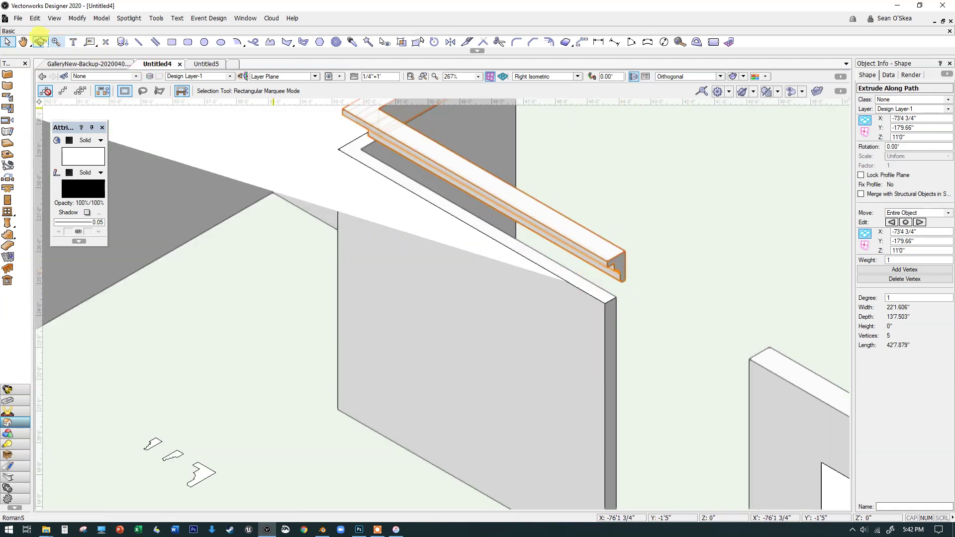
drag(557, 209, 526, 157)
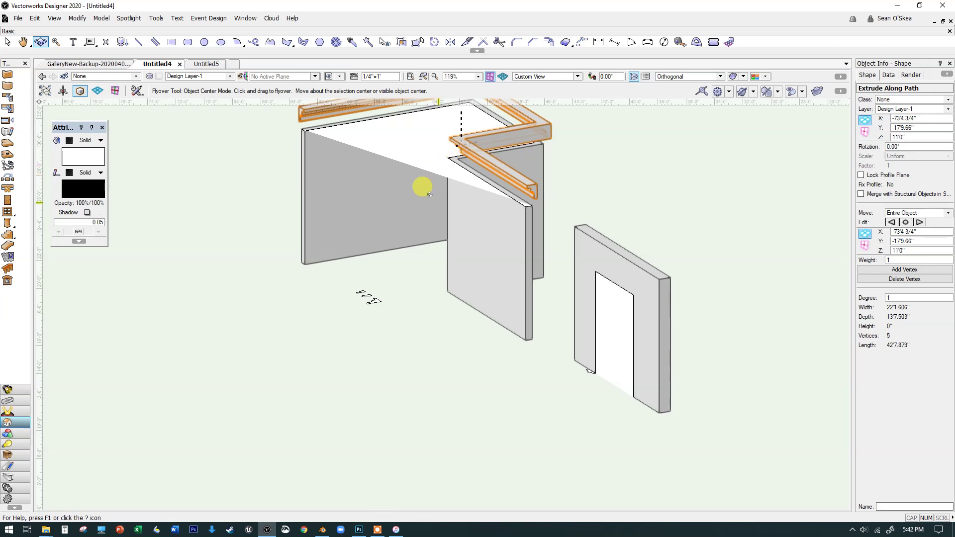
Undo the molding and select the floor cornice profile and the wall-top path
key(ctrl+z)
key(ctrl+z)
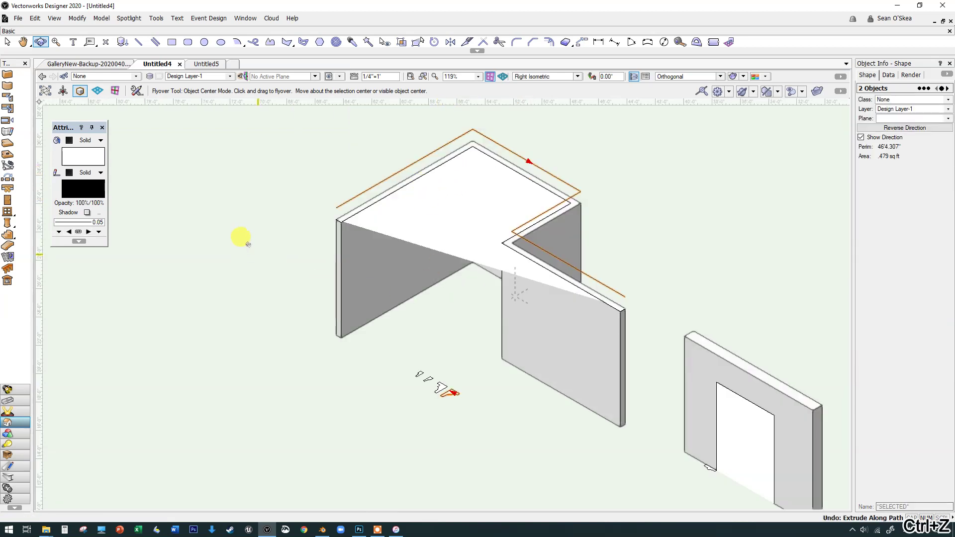
click(8, 42)
scroll(457, 397, up, 2)
click(428, 382)
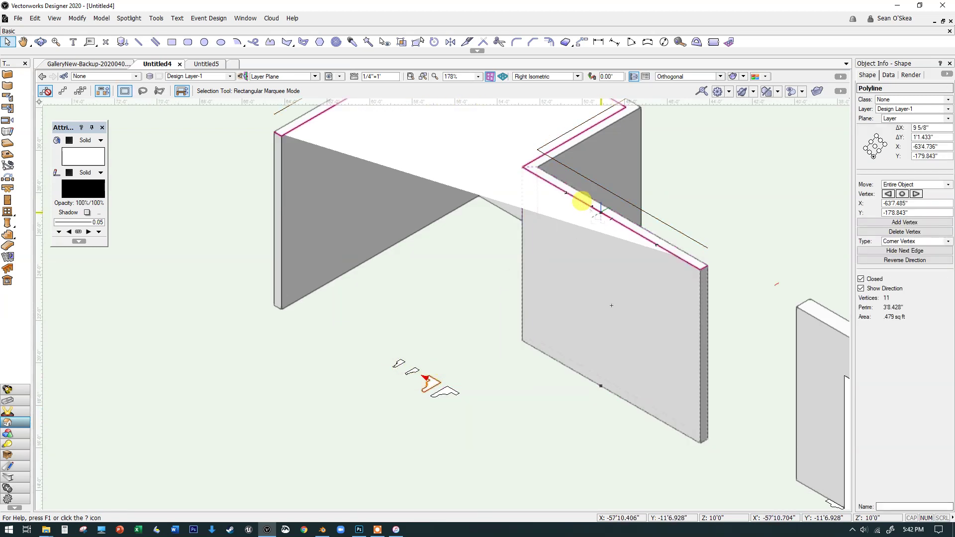
click(672, 221)
Extrude the cornice profile along the wall-top path again with Ctrl+Alt+X, capping the walls at 11'
key(ctrl+alt+x)
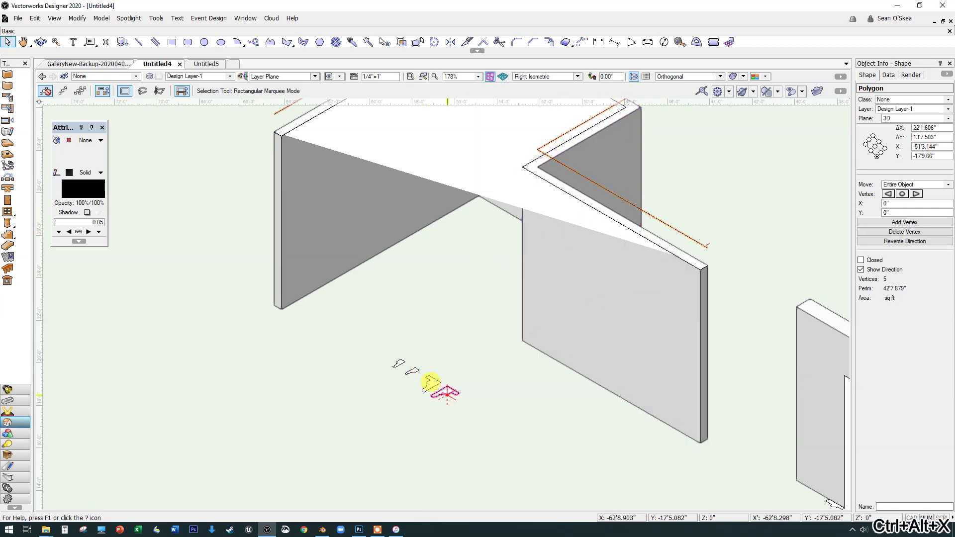
shift+click(441, 391)
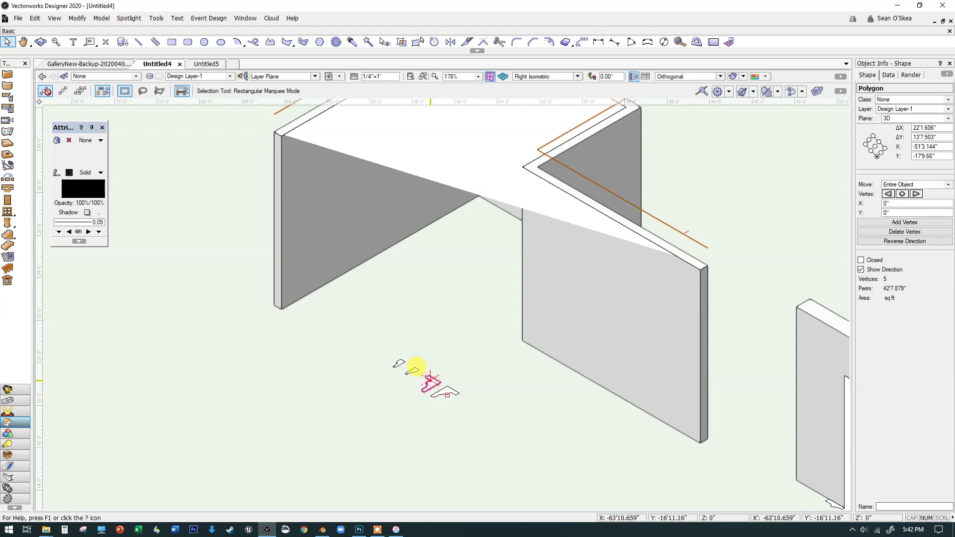
key(ctrl+alt+x)
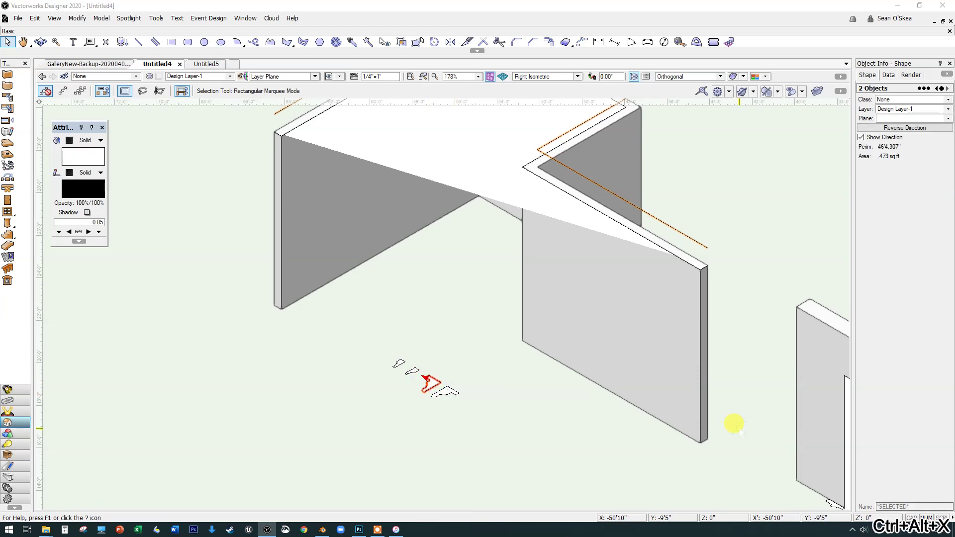
click(500, 203)
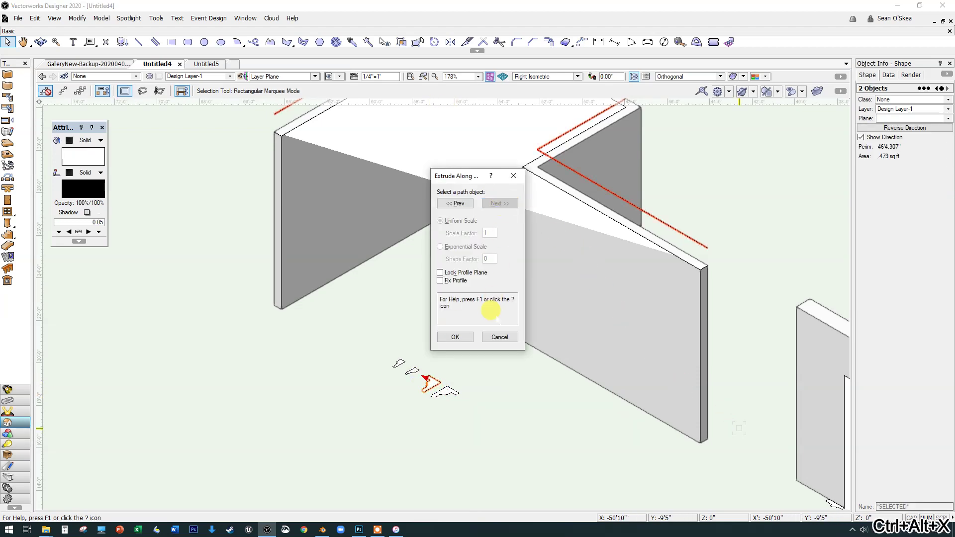
click(454, 338)
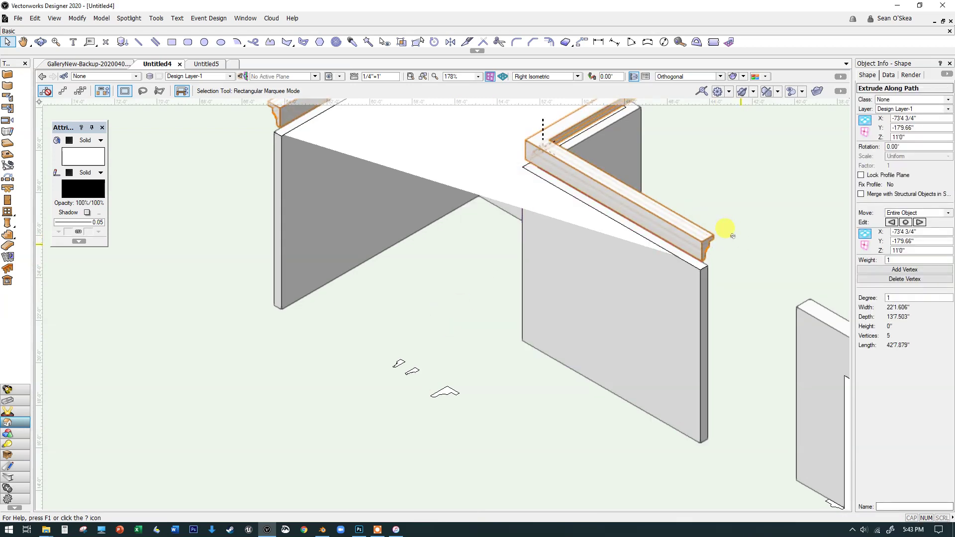
Inspect the rebuilt molding from two angles, then undo it and return to the Selection tool
shift+middle_drag(725, 230, 580, 121)
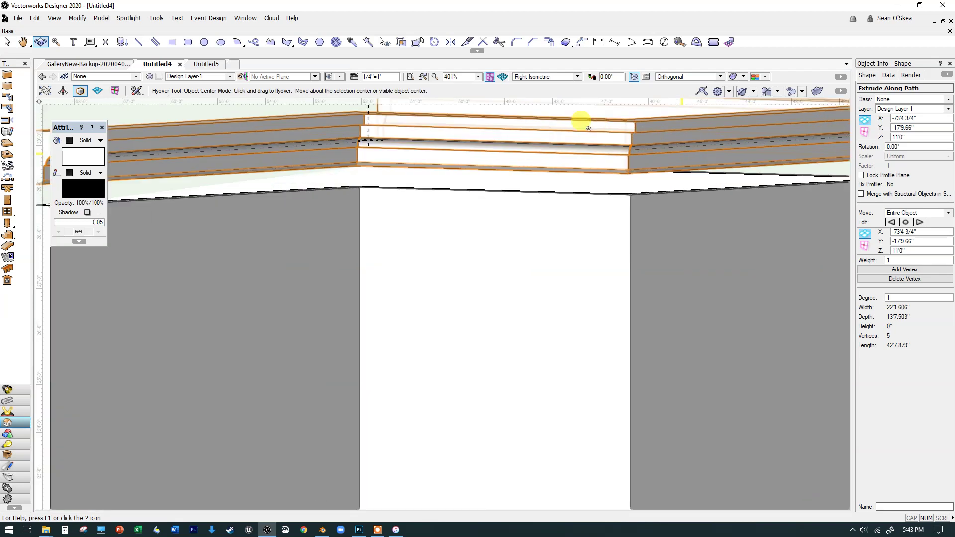
shift+middle_drag(538, 196, 403, 372)
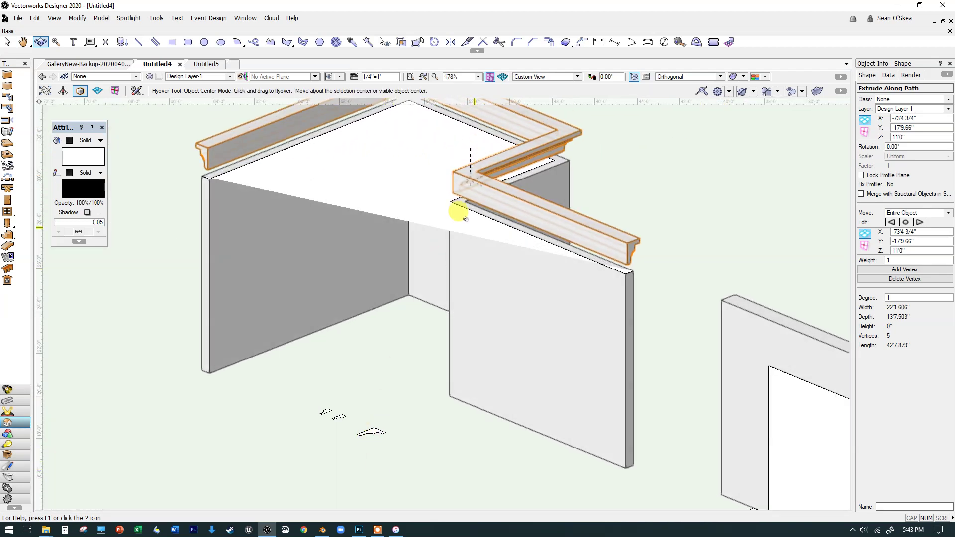
key(ctrl+z)
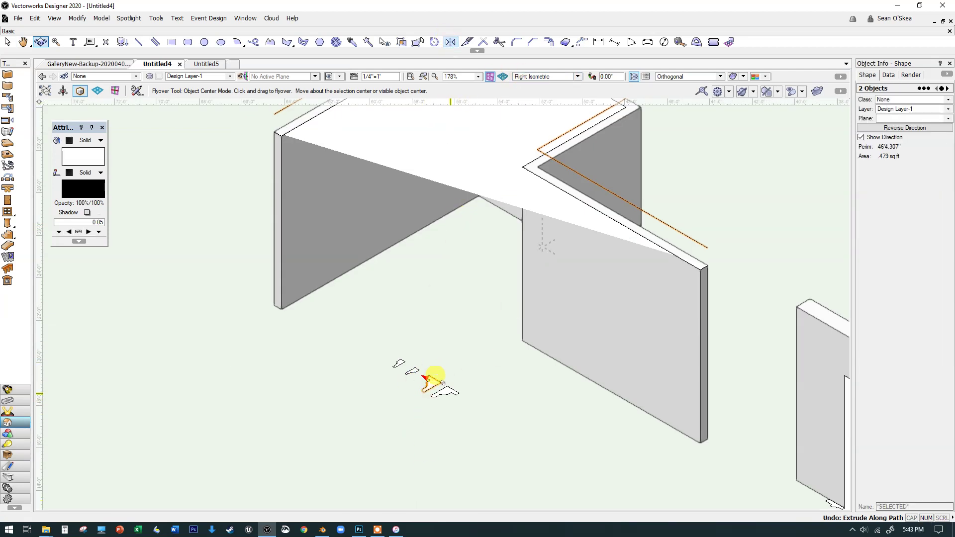
scroll(426, 379, up, 3)
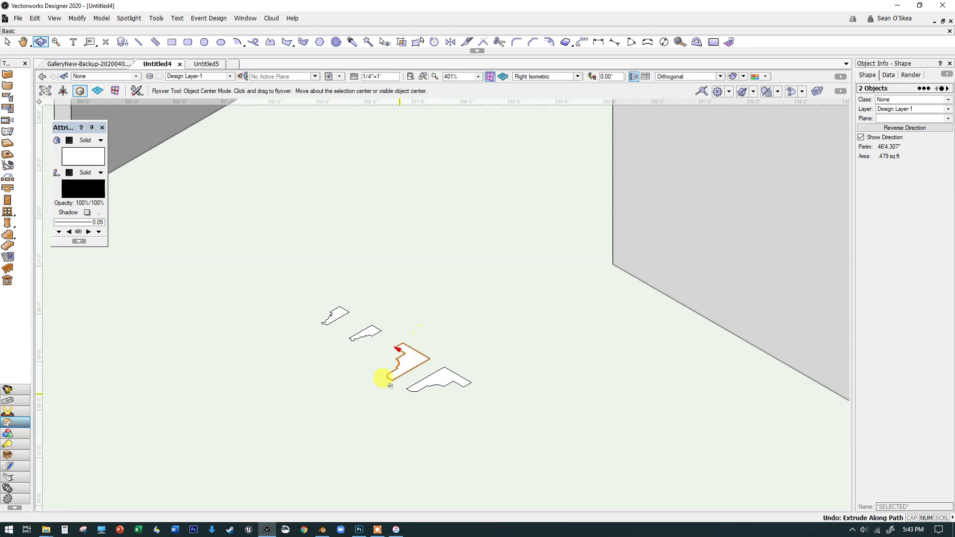
scroll(391, 385, down, 3)
scroll(476, 289, down, 3)
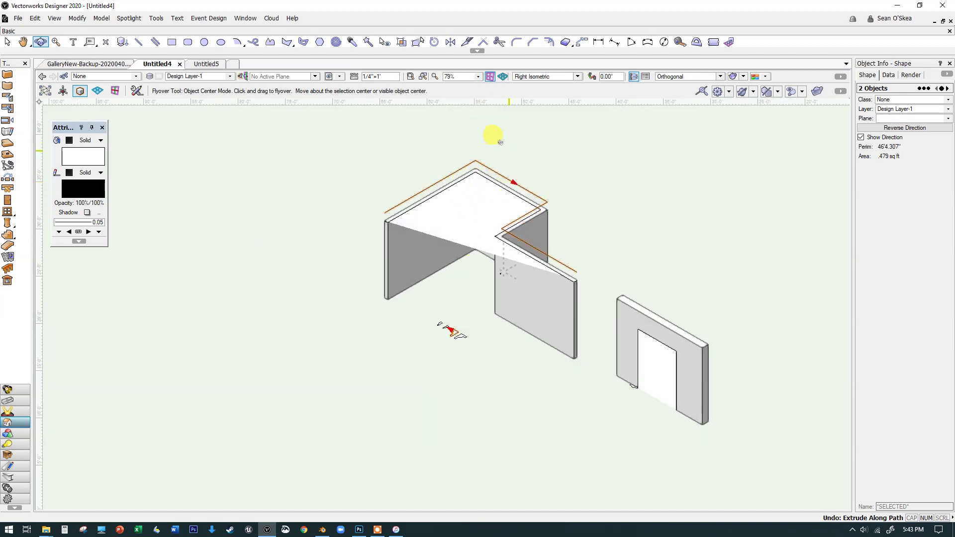
click(7, 42)
Show the wall-top path's direction and reverse it, then select the molding profile
scroll(441, 140, up, 2)
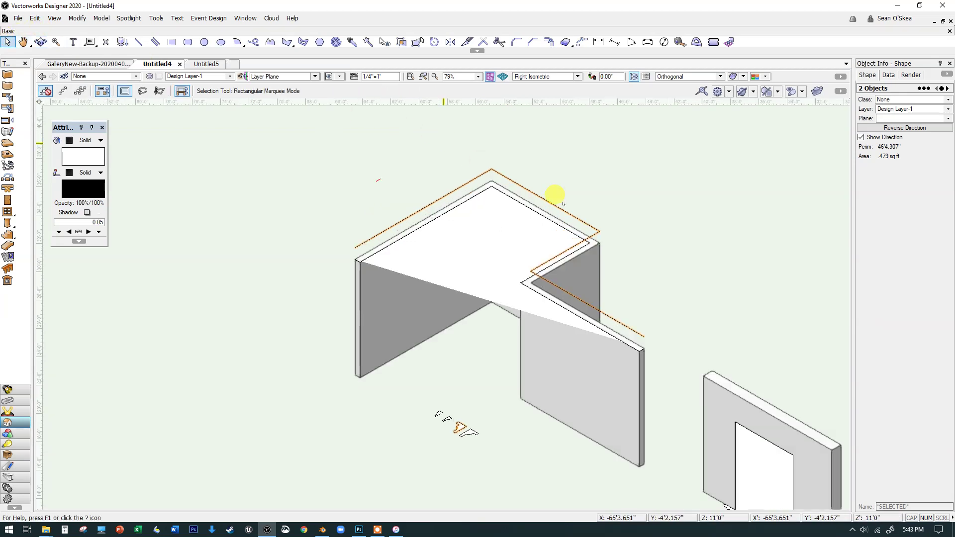
click(633, 192)
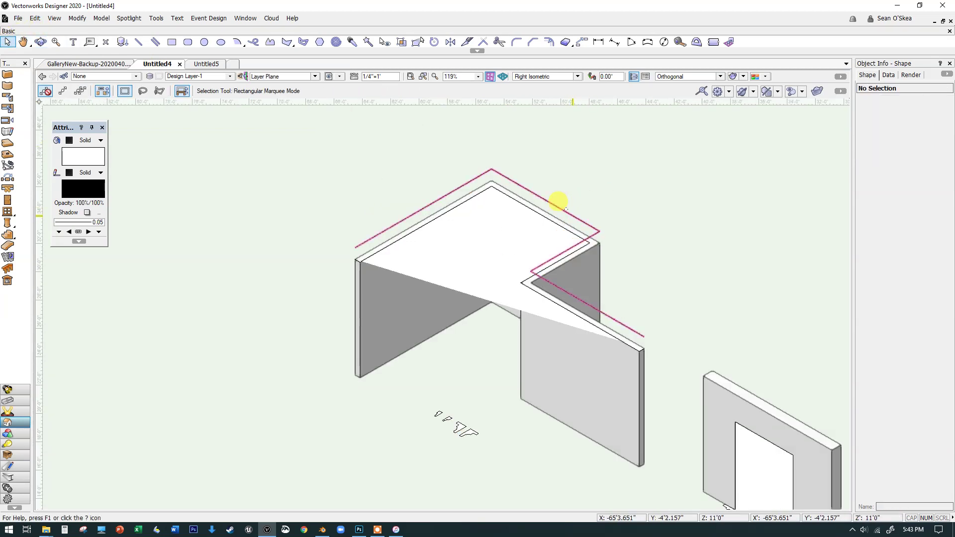
click(557, 202)
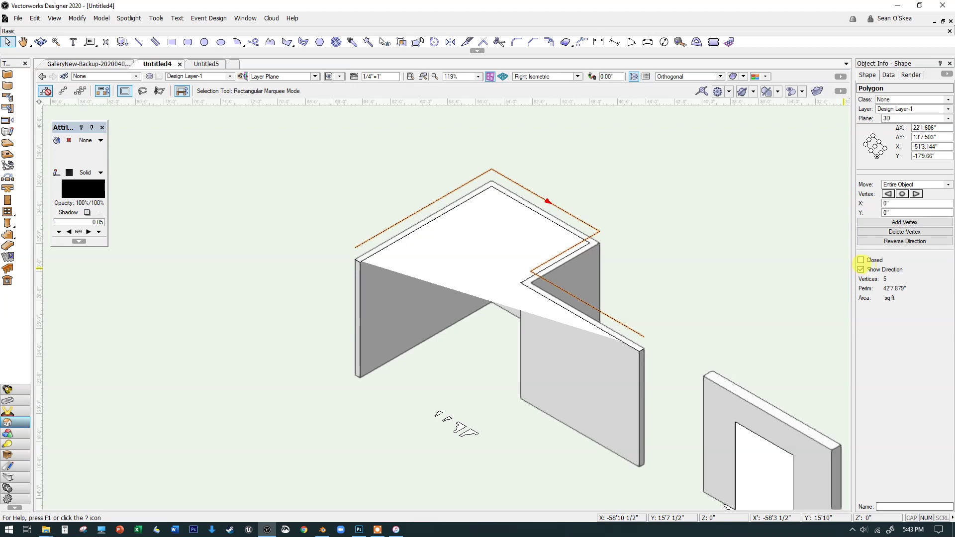
click(861, 269)
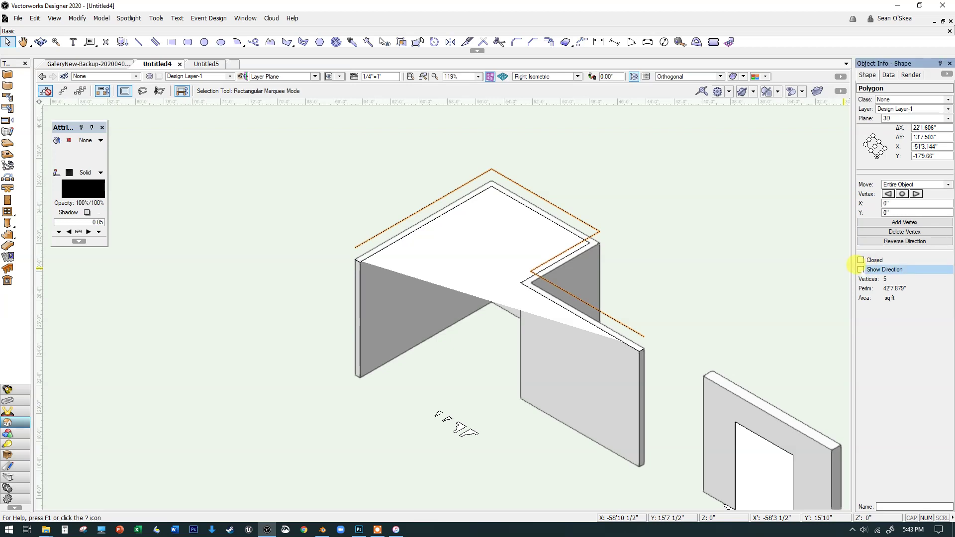
click(860, 269)
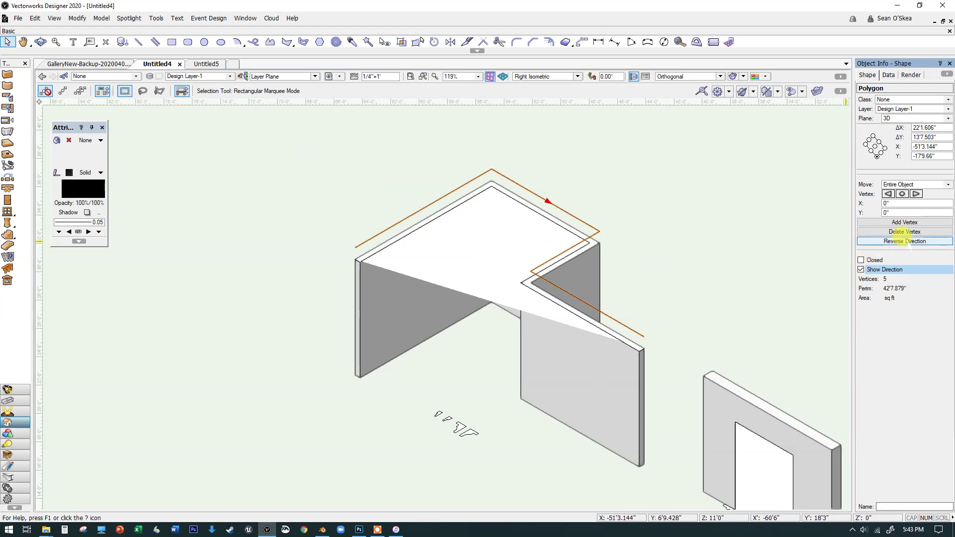
click(906, 242)
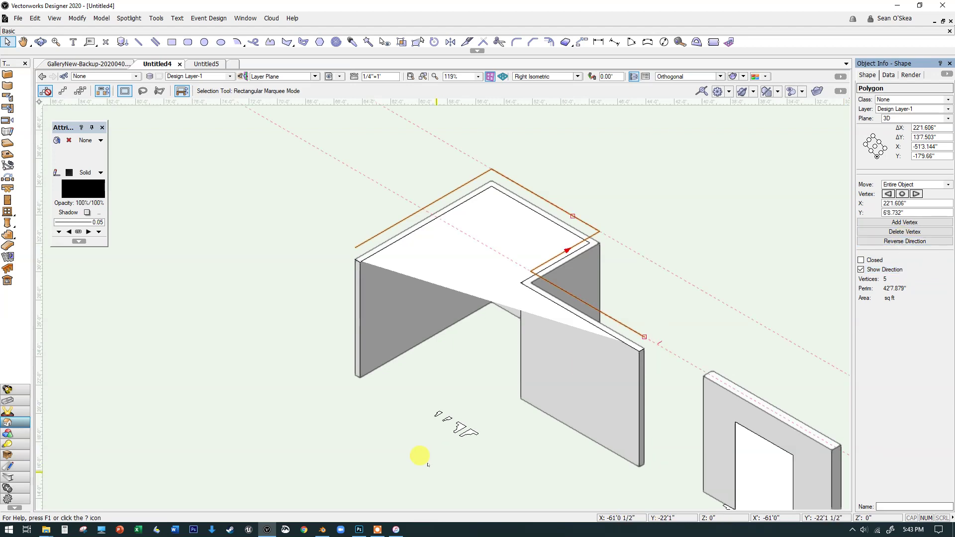
click(455, 419)
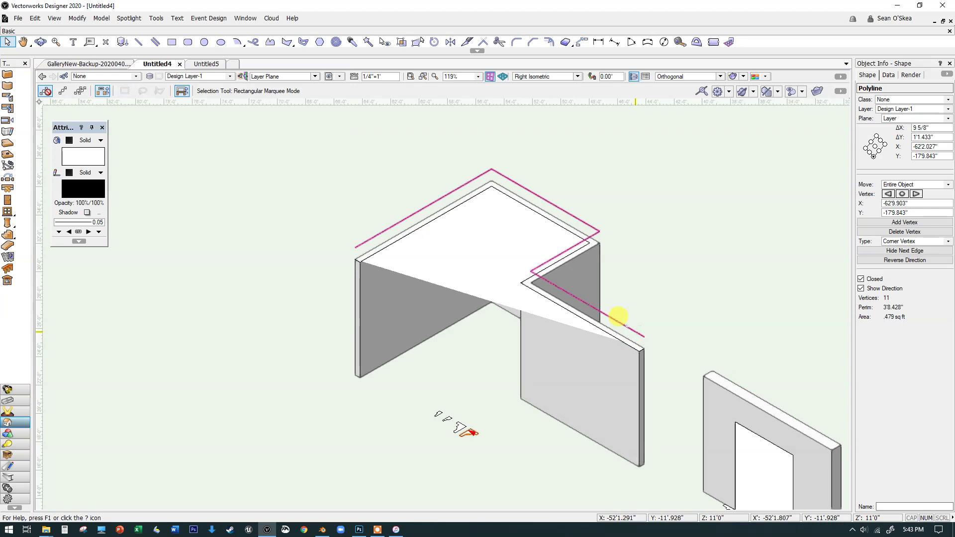
Extrude the molding profile along the reversed 42'7.879" wall-top path and orbit around the new cornice
shift+click(618, 316)
key(ctrl+alt+x)
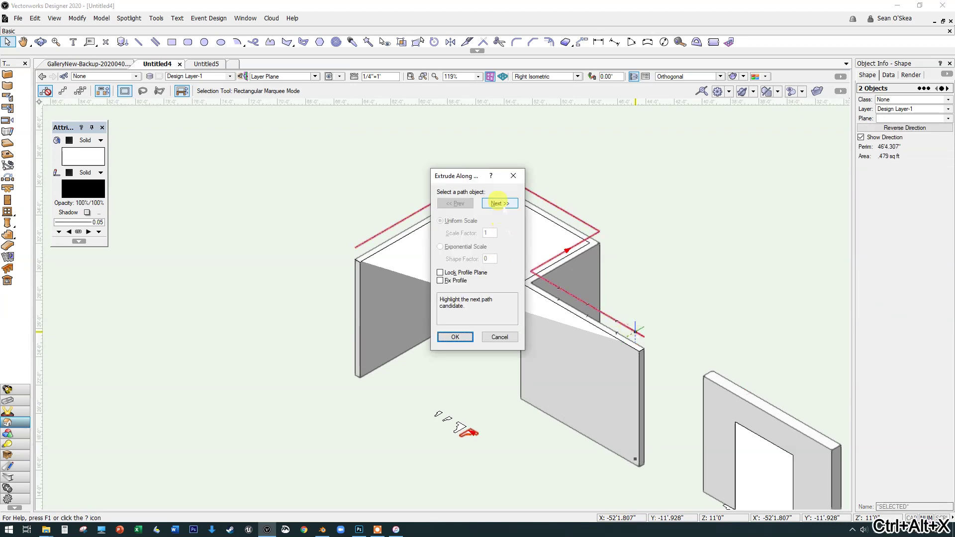
click(497, 203)
click(454, 337)
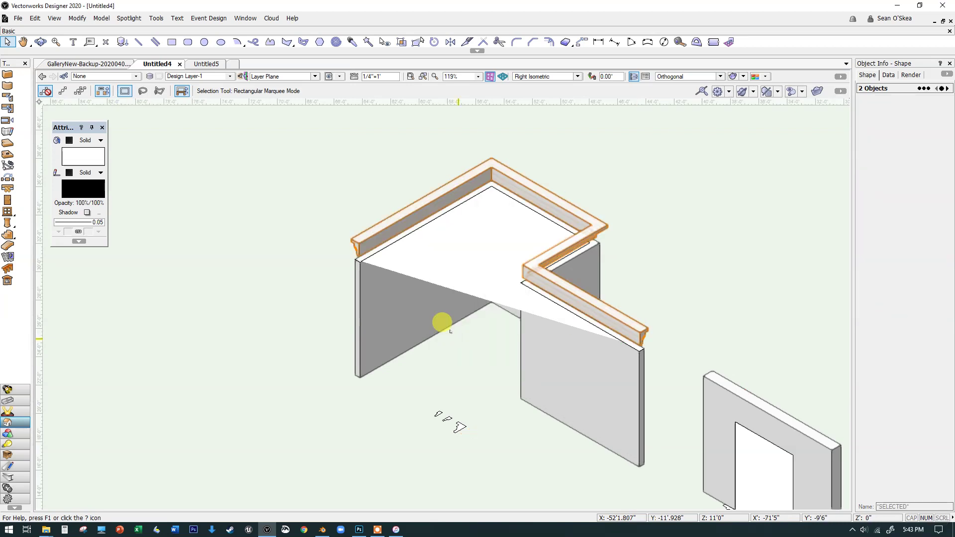
ctrl+middle_drag(674, 332, 667, 279)
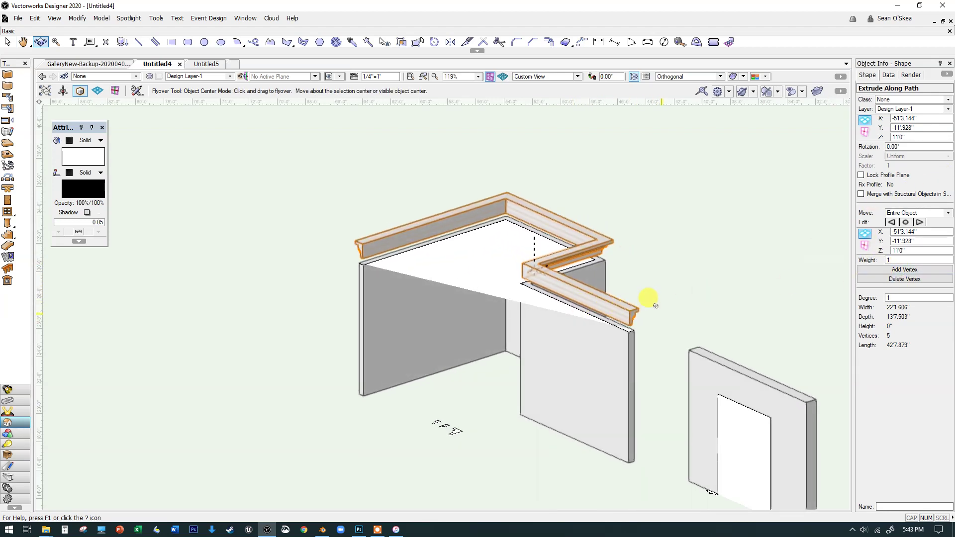
Zoom in to inspect the cornice molding, then delete the Extrude Along Path object
scroll(655, 306, up, 3)
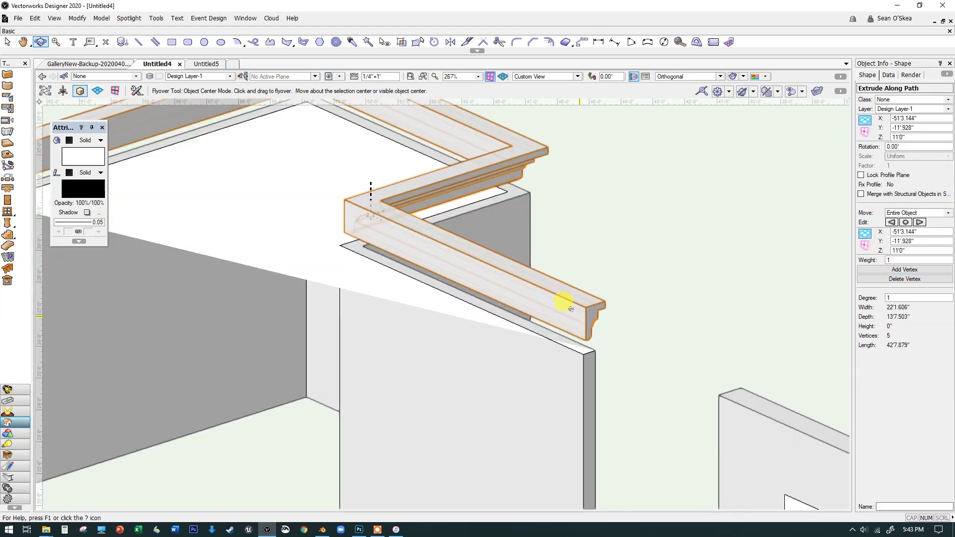
scroll(571, 309, down, 3)
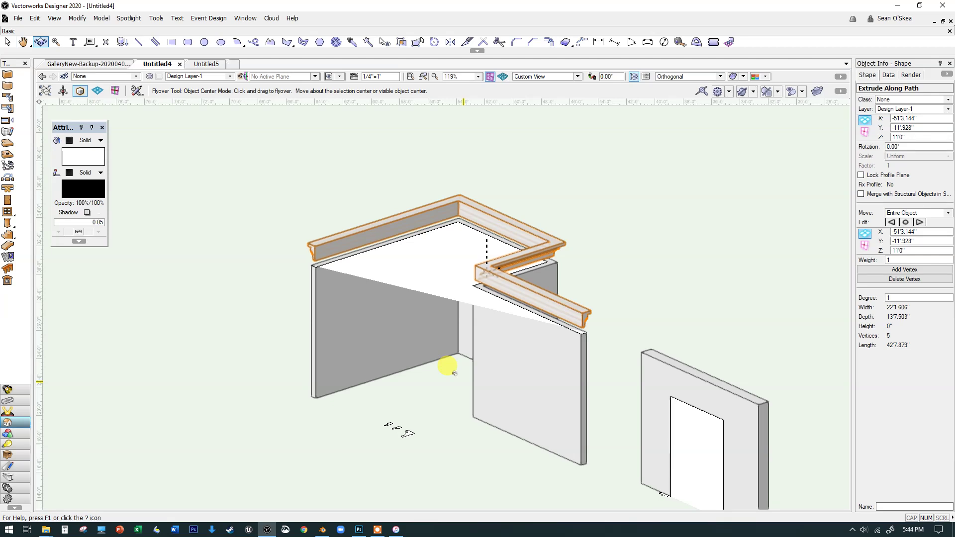
key(Delete)
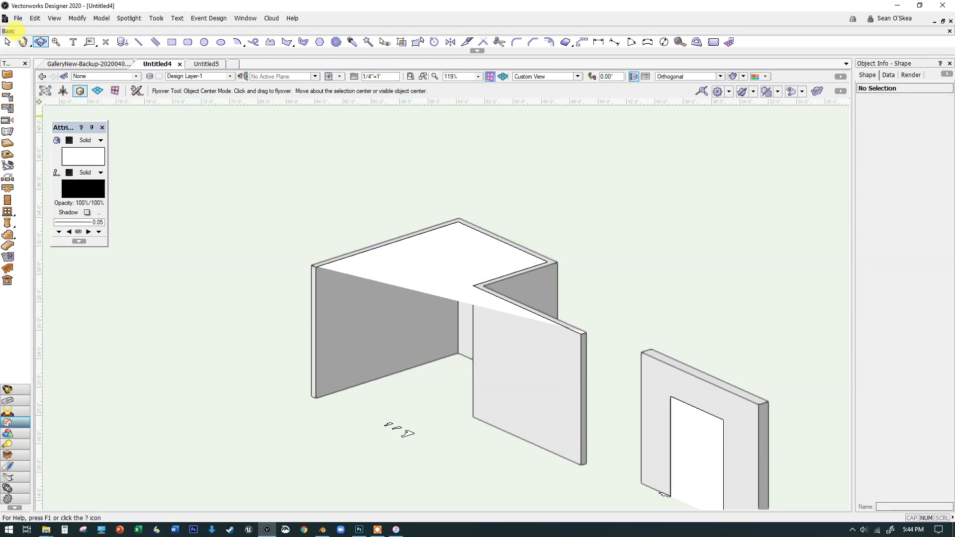
Extrude the molding profile along the 42'7.879" wall-top outline to rebuild the cornice at 10'
click(7, 42)
click(416, 255)
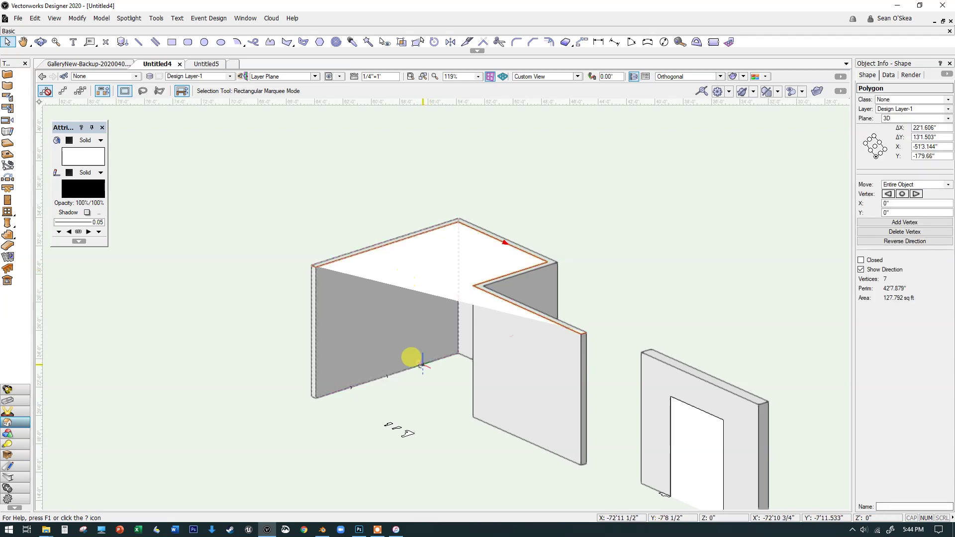
scroll(393, 374, up, 3)
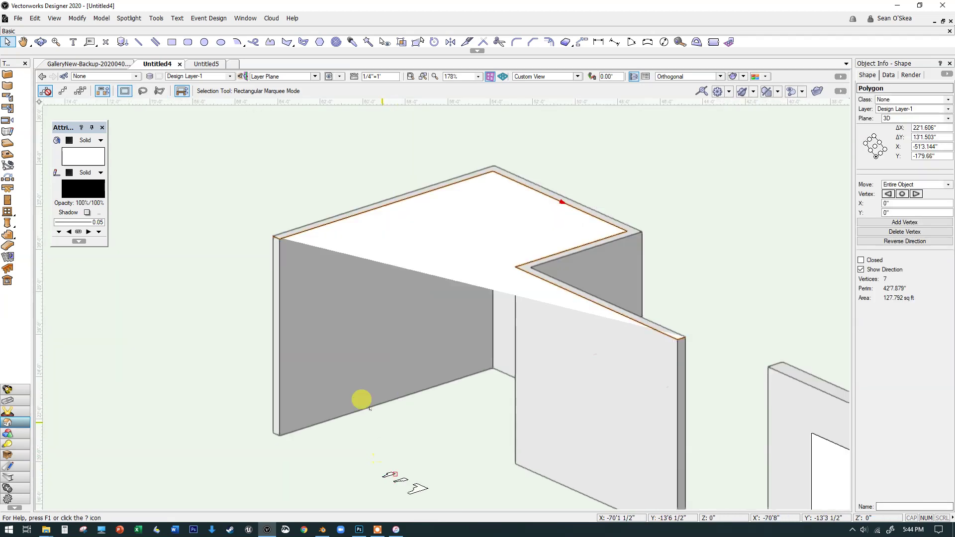
scroll(372, 494, up, 4)
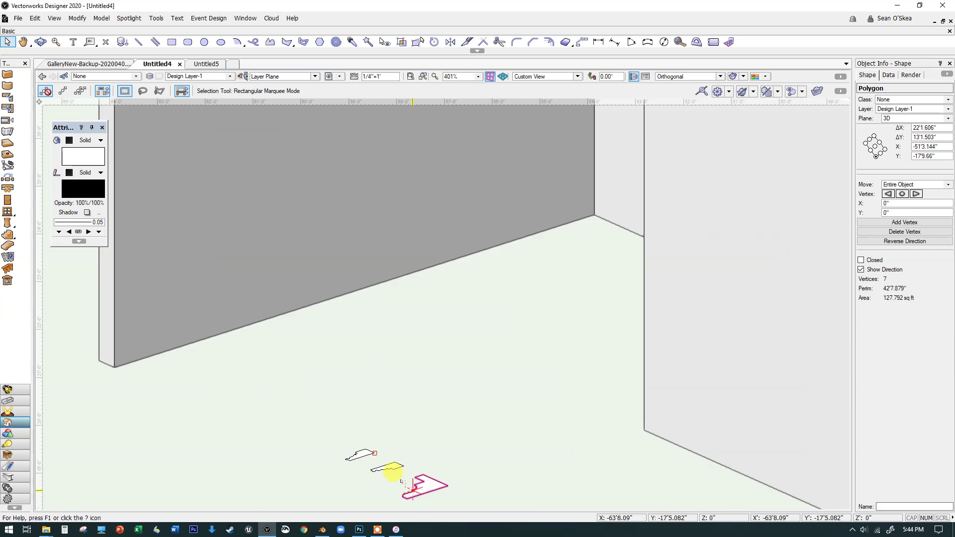
shift+click(389, 460)
scroll(414, 458, down, 6)
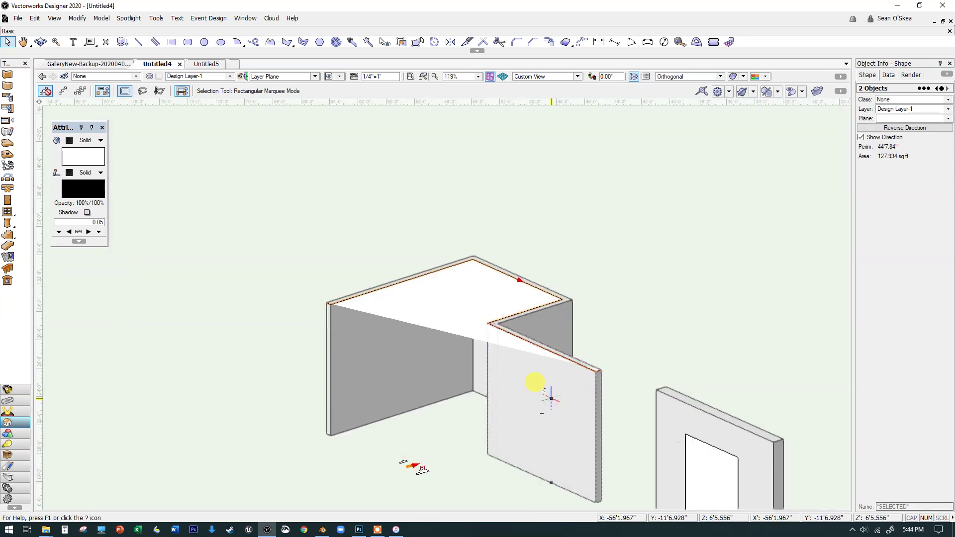
key(ctrl+alt+x)
click(495, 203)
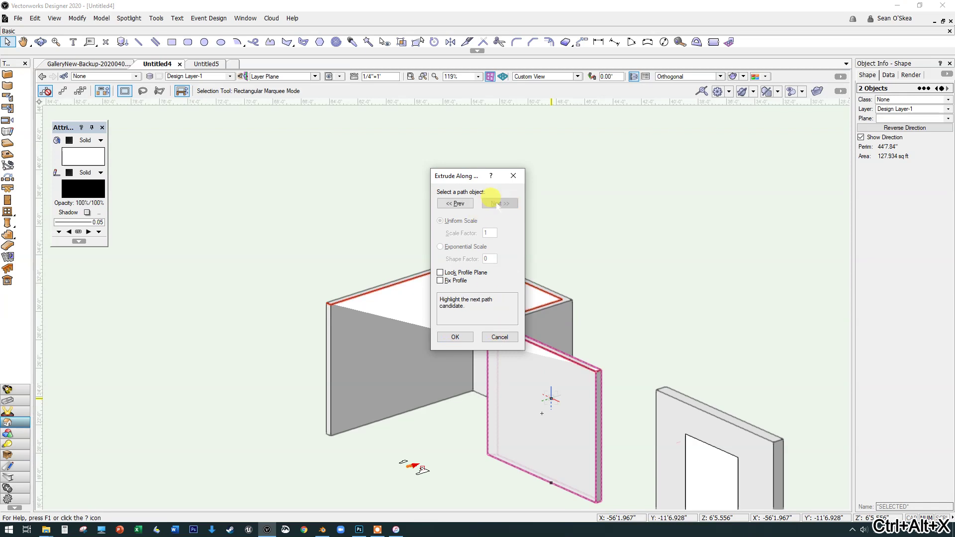
click(454, 337)
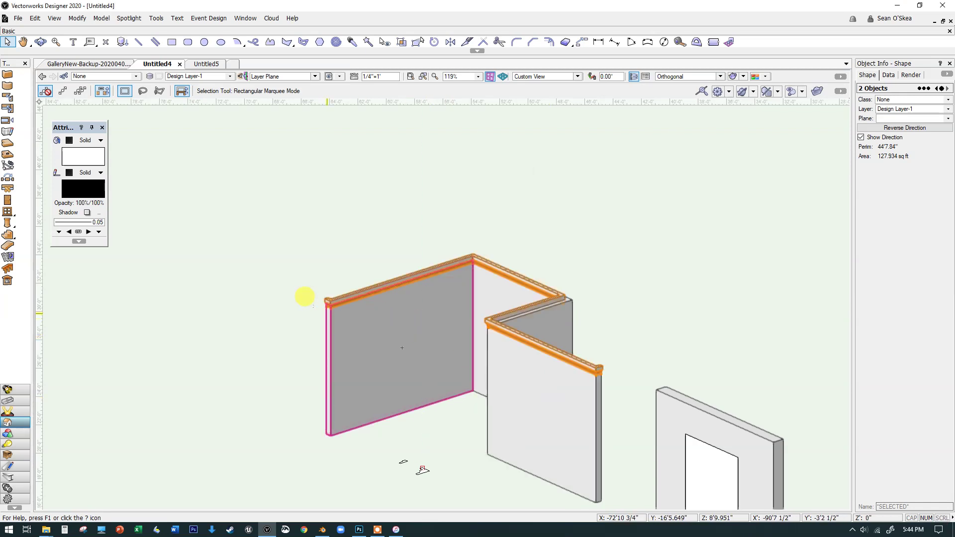
scroll(305, 297, up, 5)
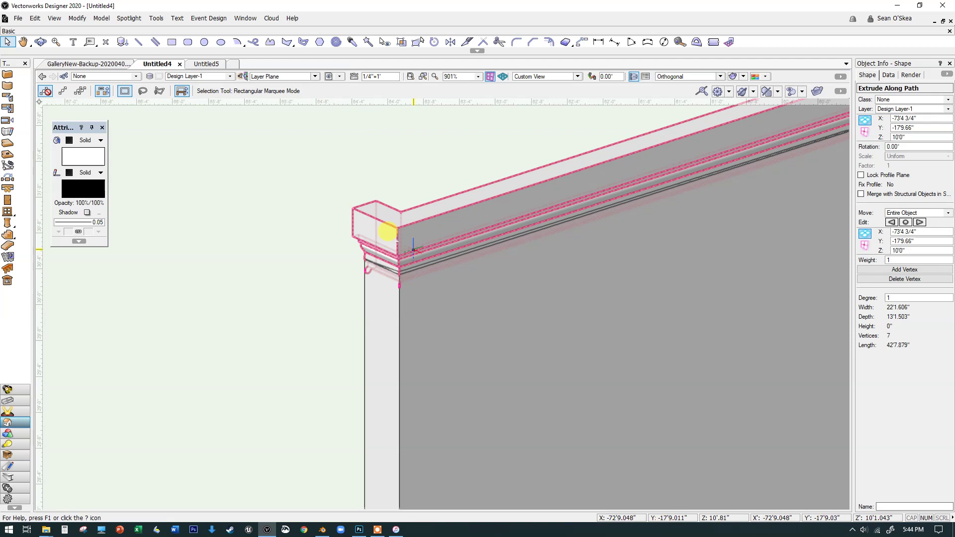
click(41, 42)
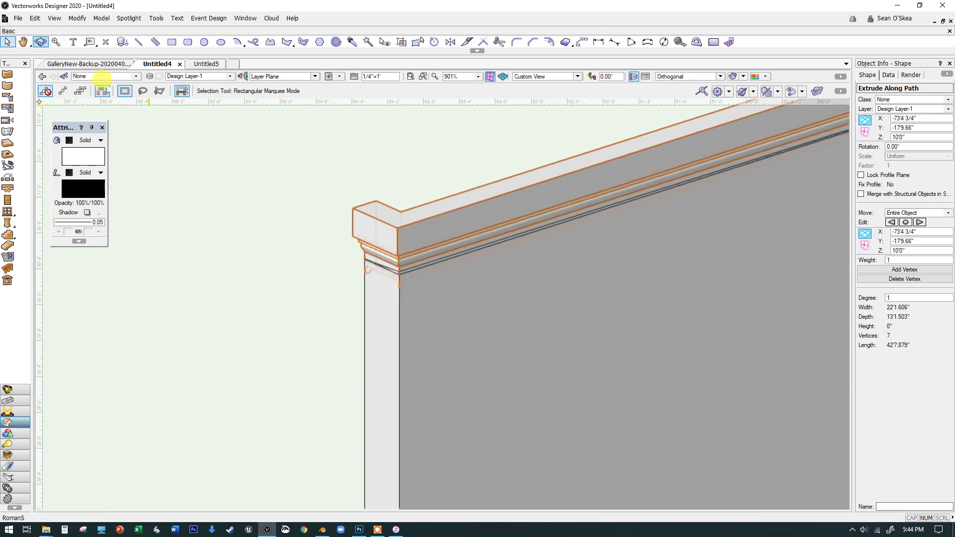
drag(320, 249, 576, 143)
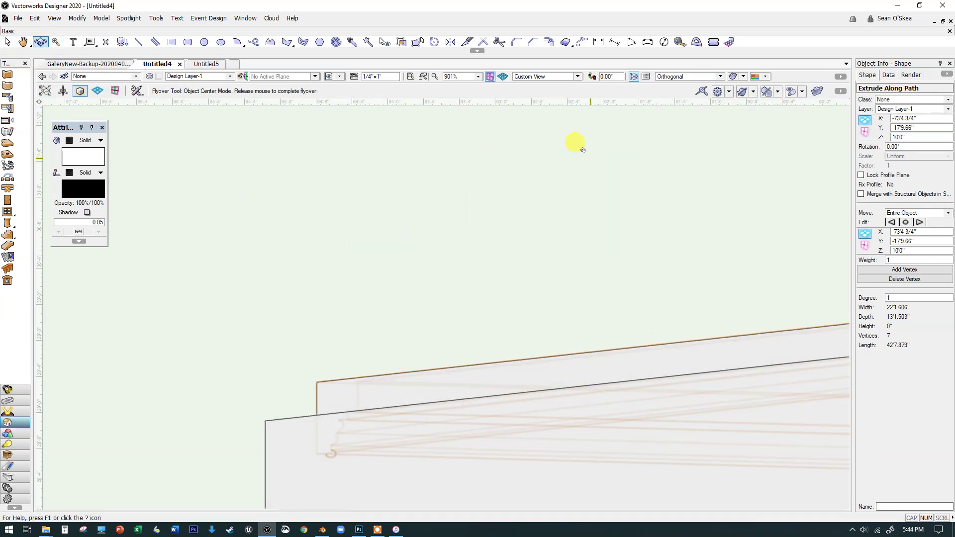
drag(588, 189, 516, 257)
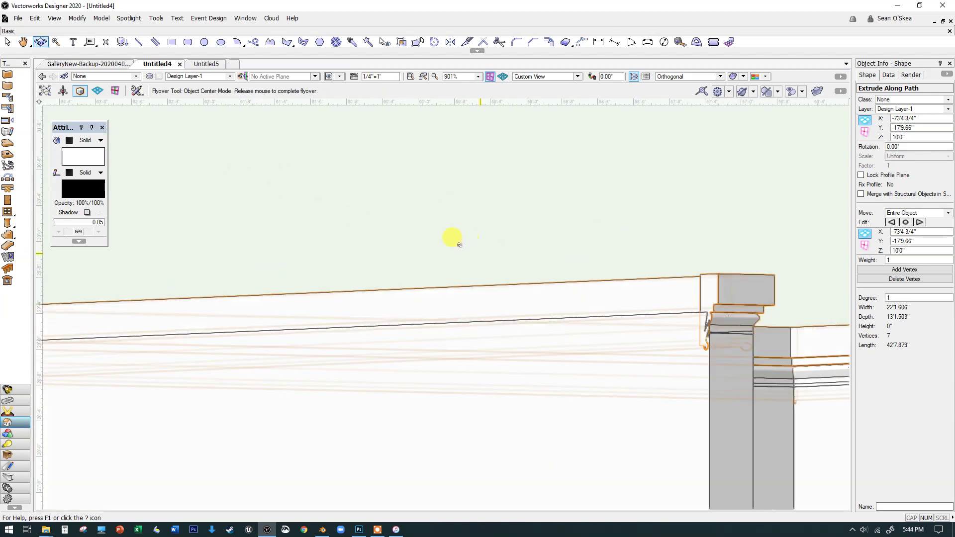
drag(459, 245, 478, 251)
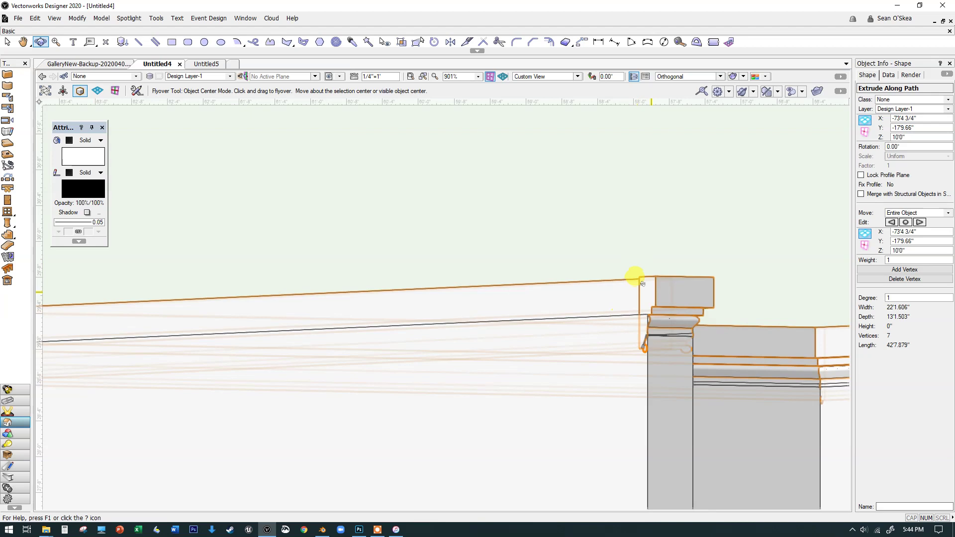
drag(638, 319, 469, 330)
scroll(469, 330, down, 5)
drag(602, 336, 669, 394)
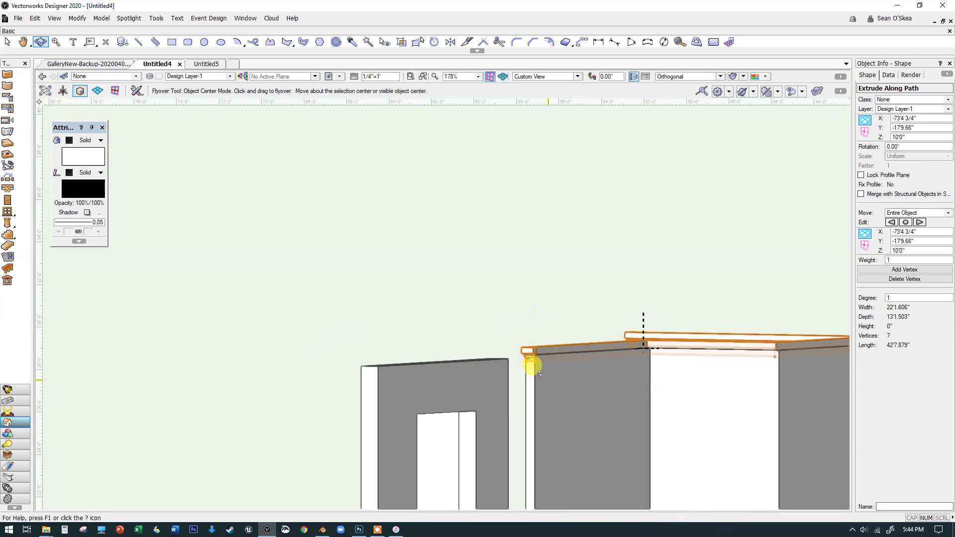
drag(544, 365, 349, 420)
scroll(407, 342, up, 5)
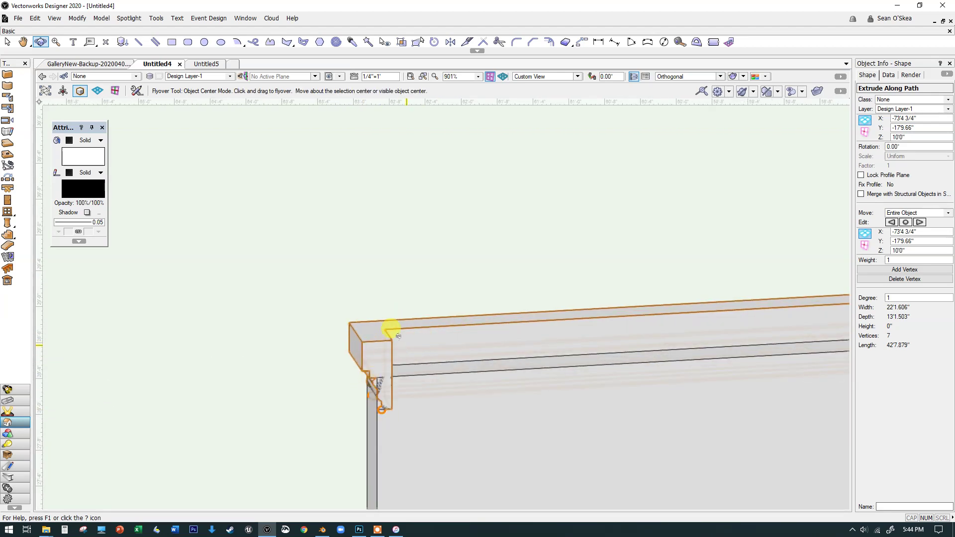
scroll(399, 336, down, 4)
scroll(386, 337, up, 5)
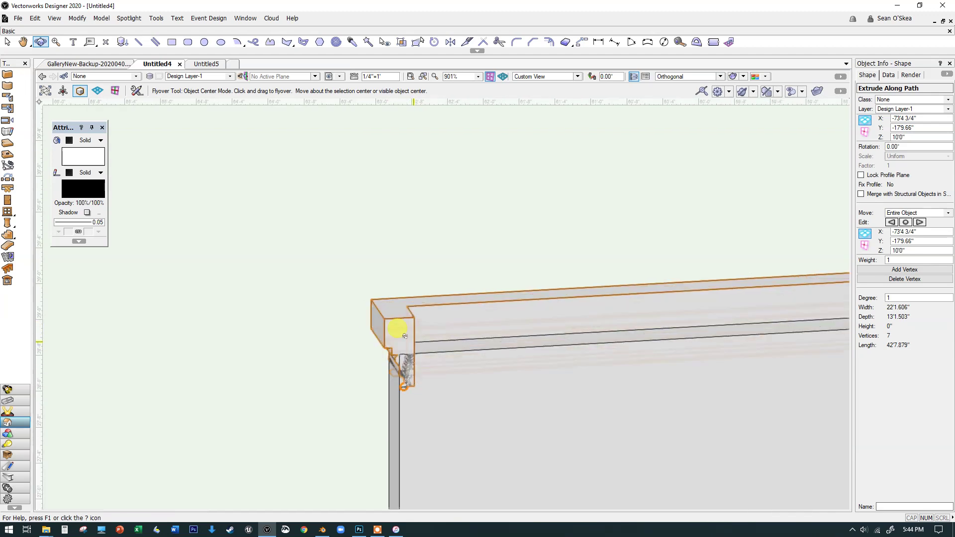
drag(385, 355, 359, 280)
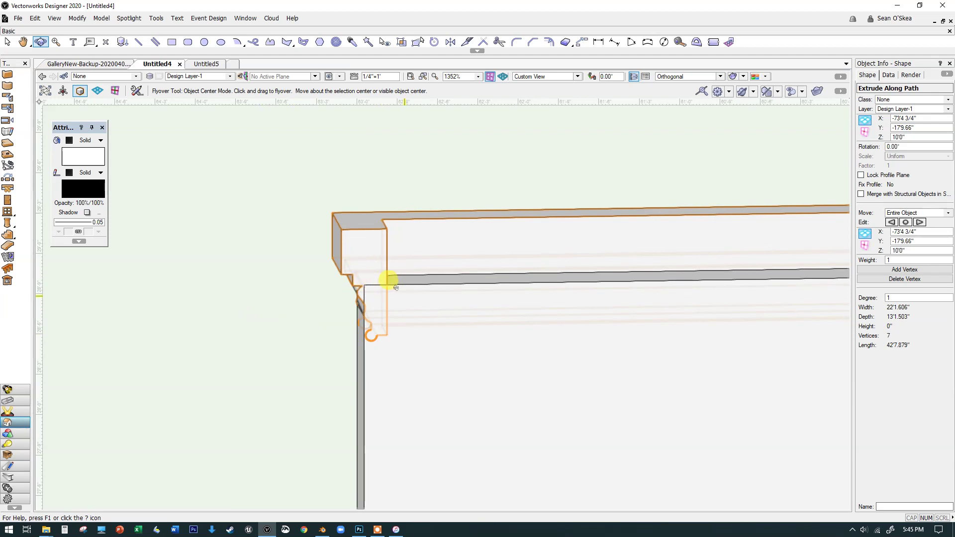
key(x)
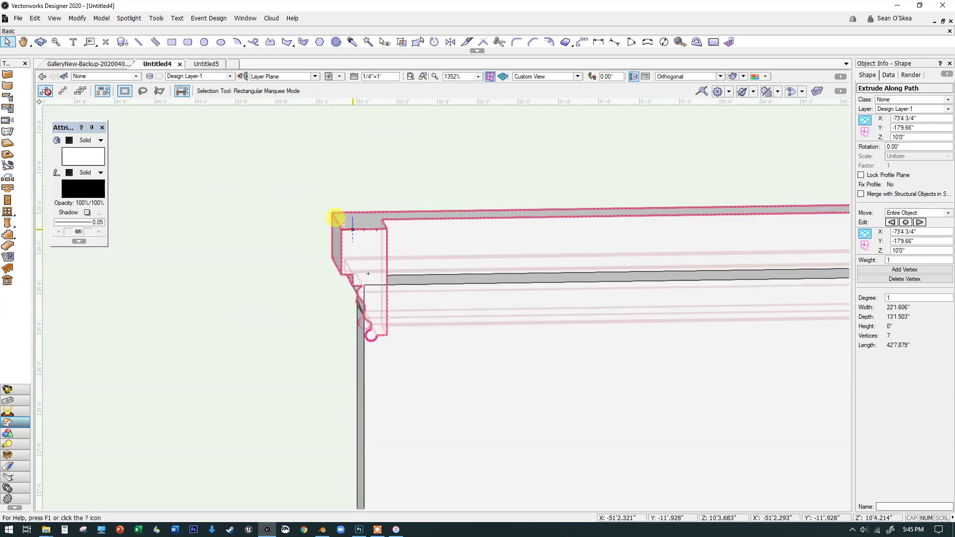
double_click(339, 220)
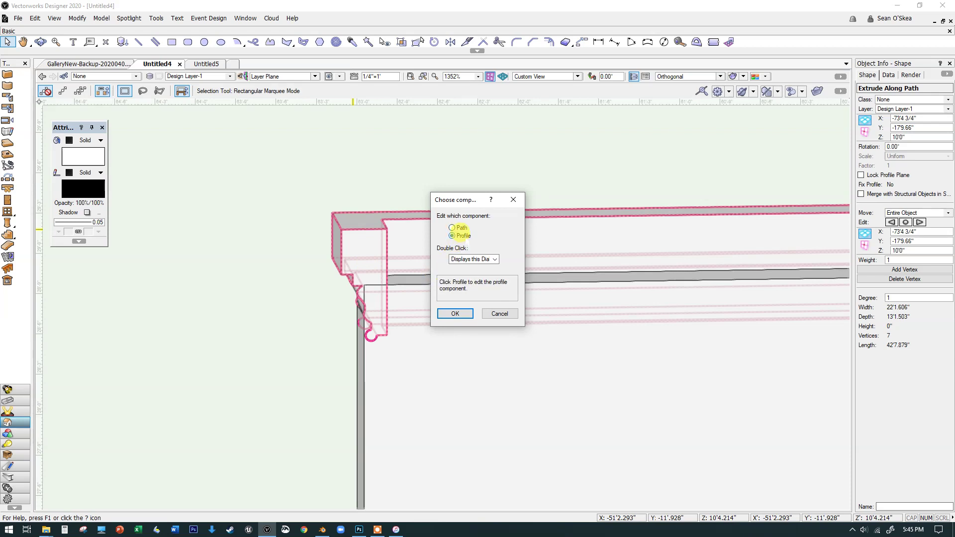
click(454, 313)
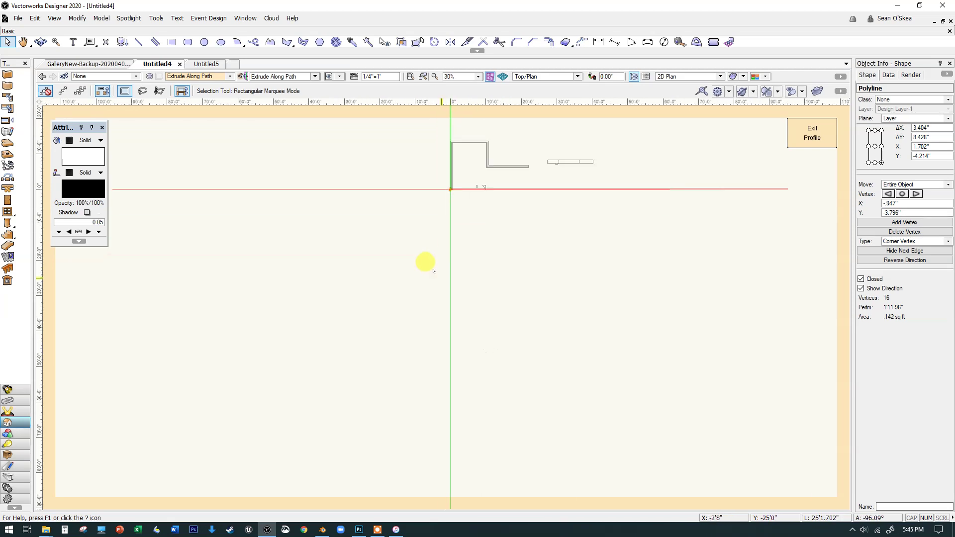
scroll(448, 159, up, 5)
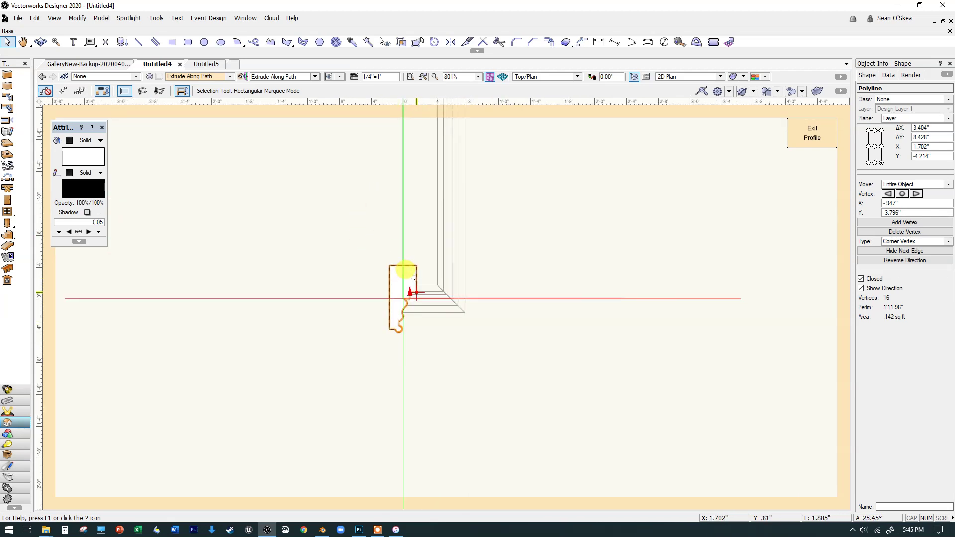
scroll(413, 279, up, 2)
scroll(428, 299, down, 1)
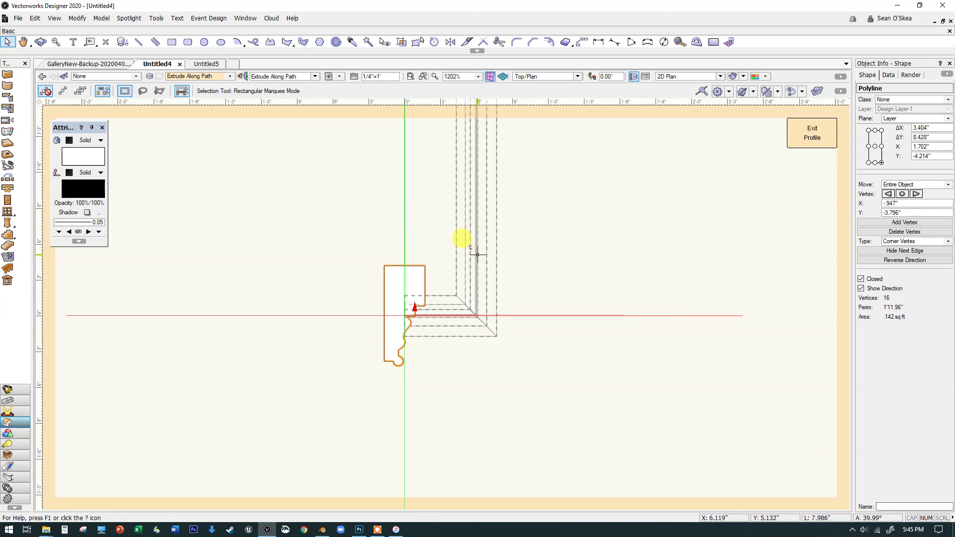
scroll(515, 263, down, 2)
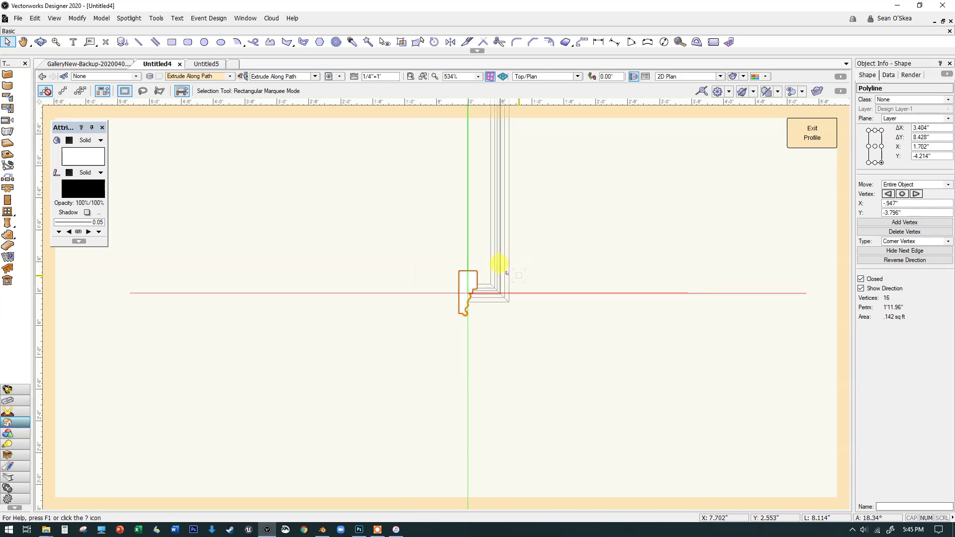
scroll(465, 280, up, 2)
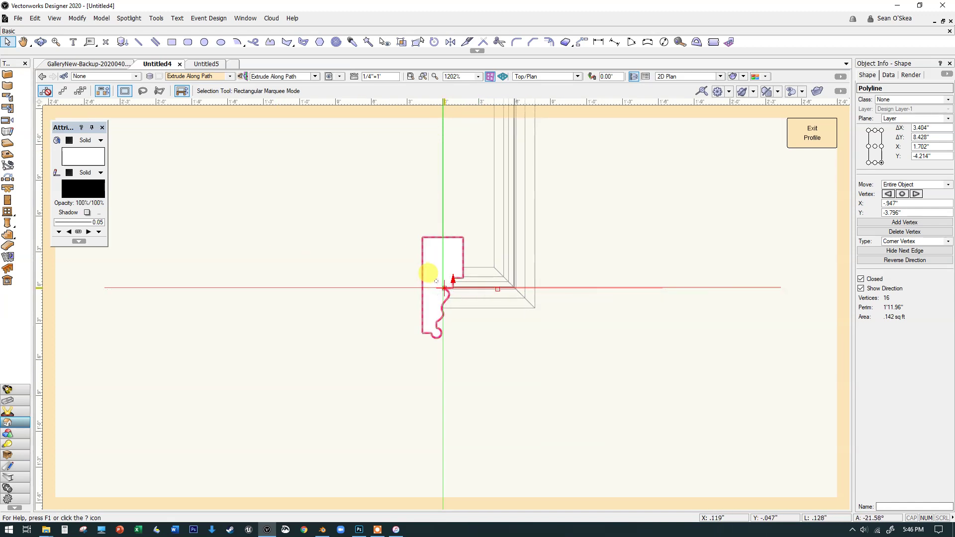
scroll(436, 281, up, 4)
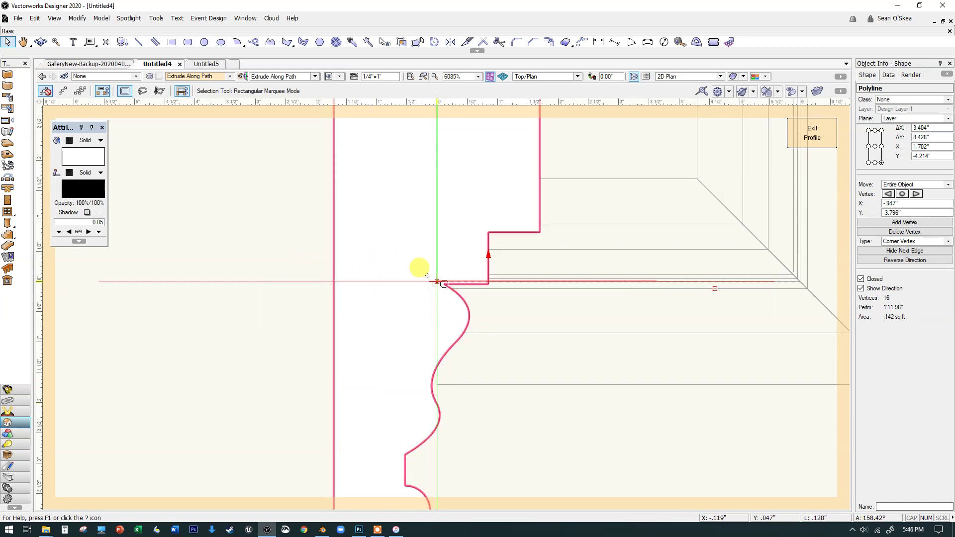
scroll(427, 275, down, 3)
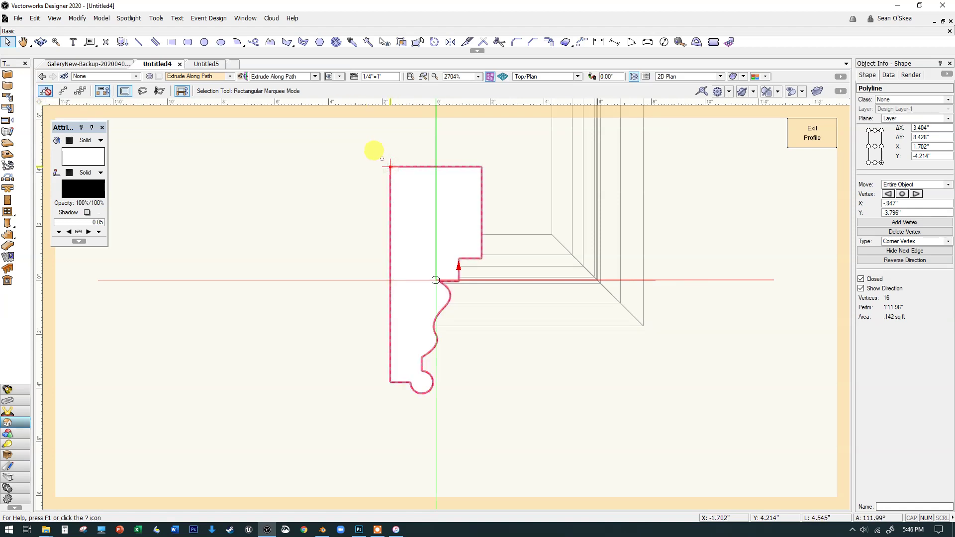
drag(382, 159, 426, 271)
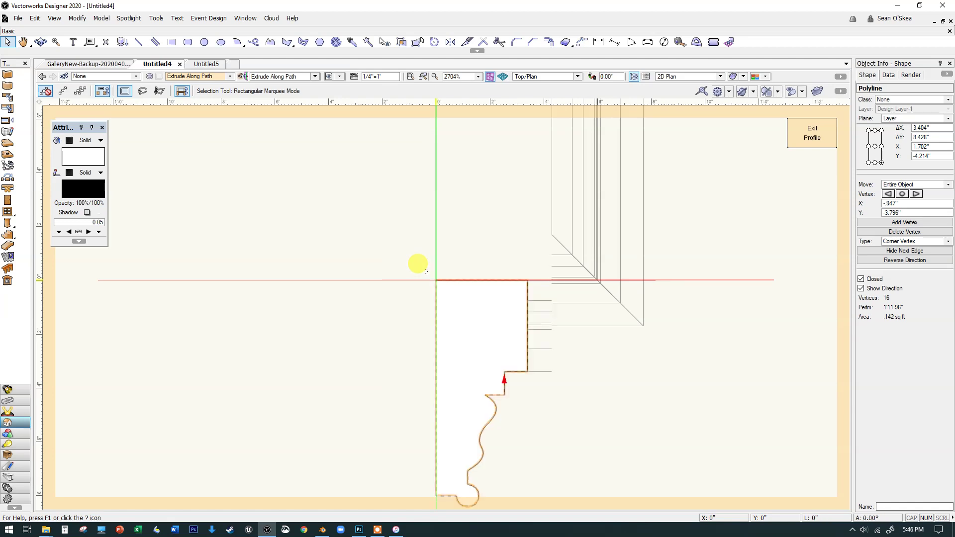
Check the profile's top-left corner sits on the origin, view it from Front, and finish profile editing
scroll(425, 264, up, 4)
scroll(503, 328, up, 10)
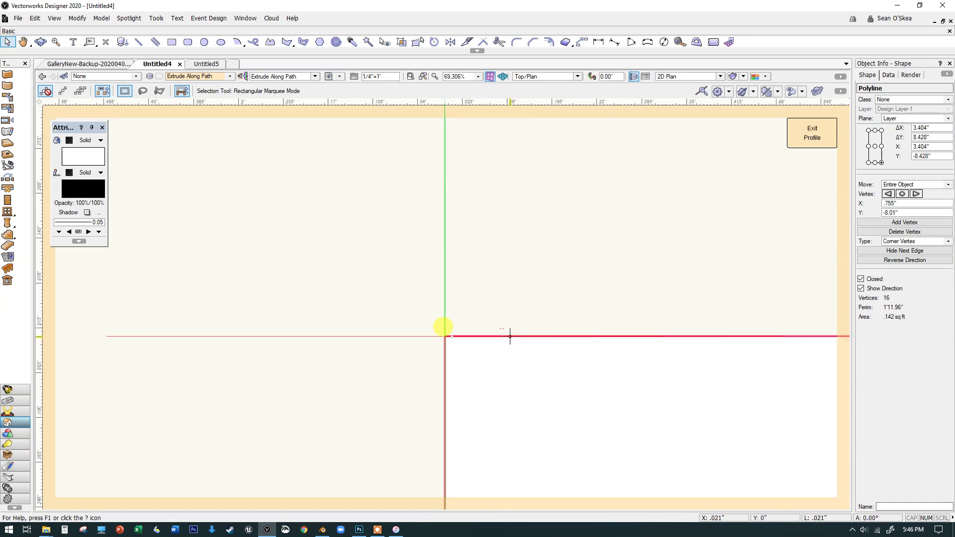
scroll(470, 293, down, 15)
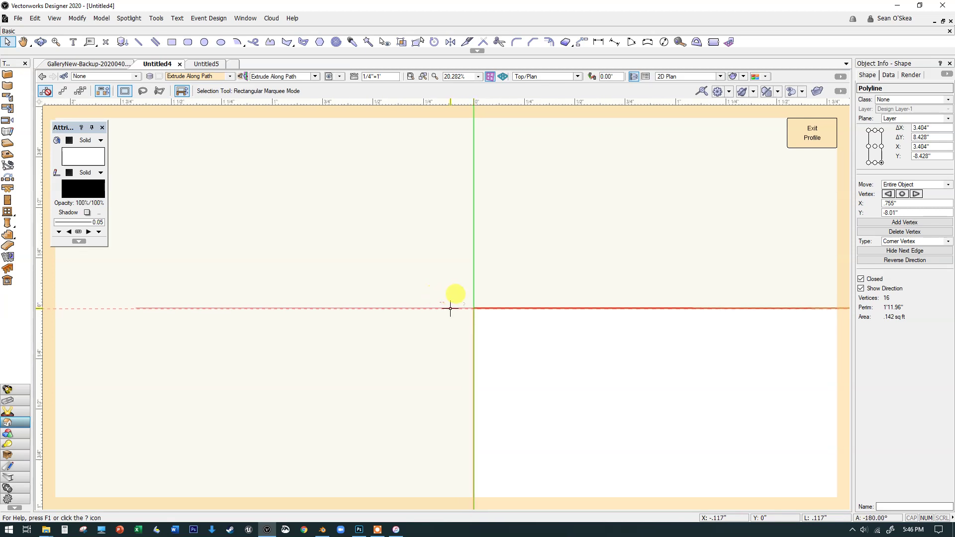
scroll(482, 307, down, 3)
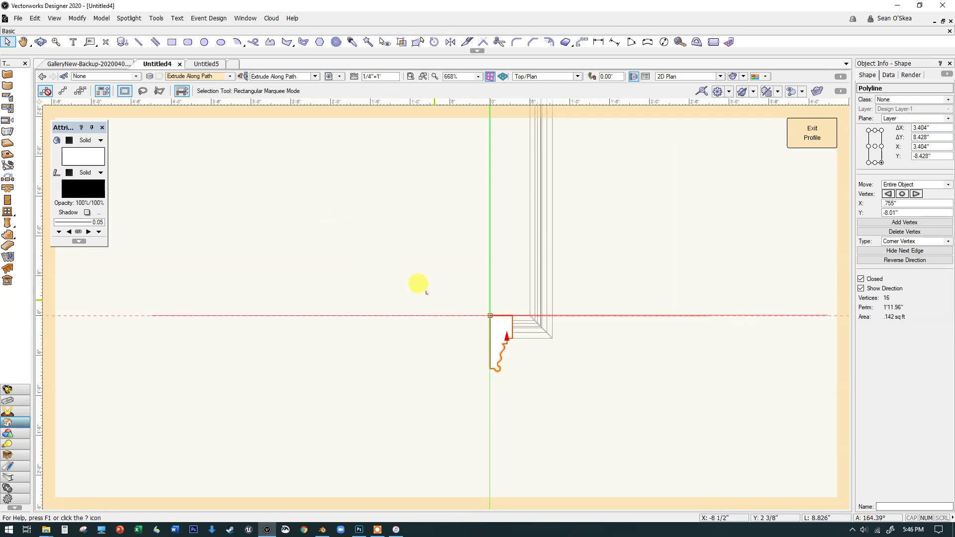
scroll(597, 318, down, 3)
scroll(577, 323, up, 5)
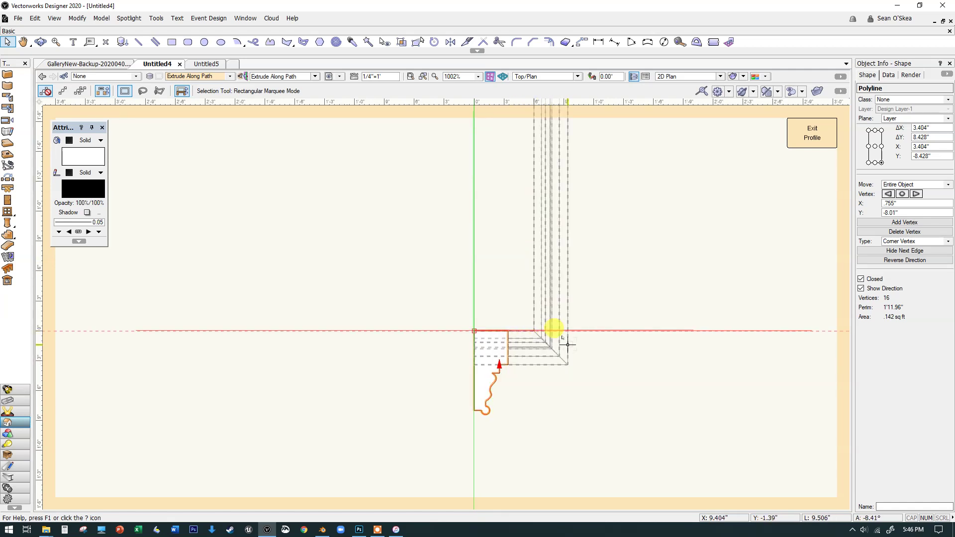
key(KP_2)
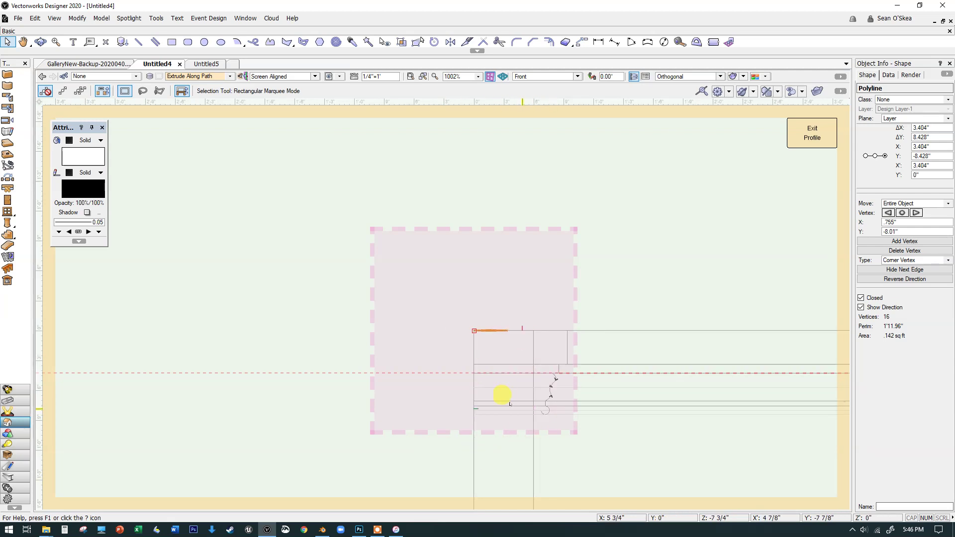
click(799, 128)
Orbit with the Flyover tool to see the cornice capping the whole L-shaped wall at 10'
scroll(348, 281, up, 5)
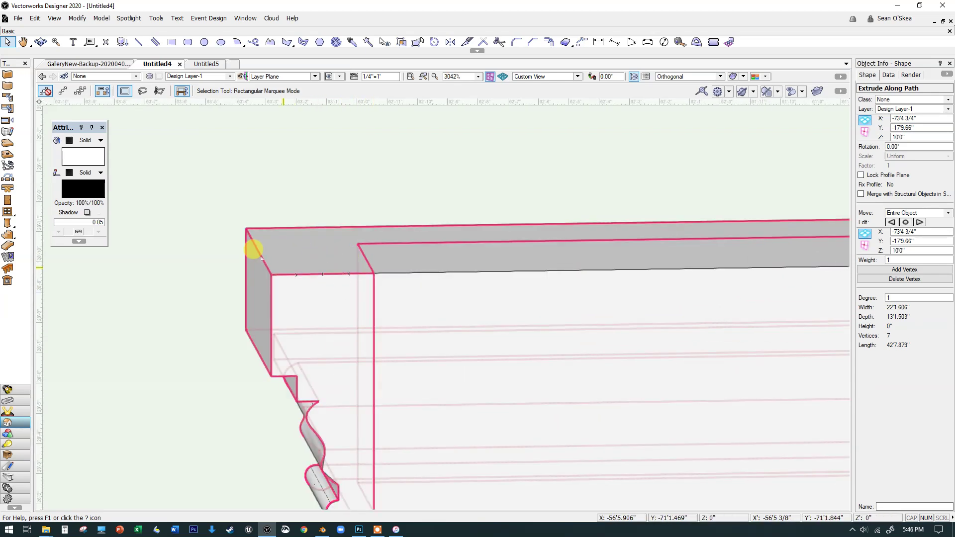
scroll(407, 250, down, 5)
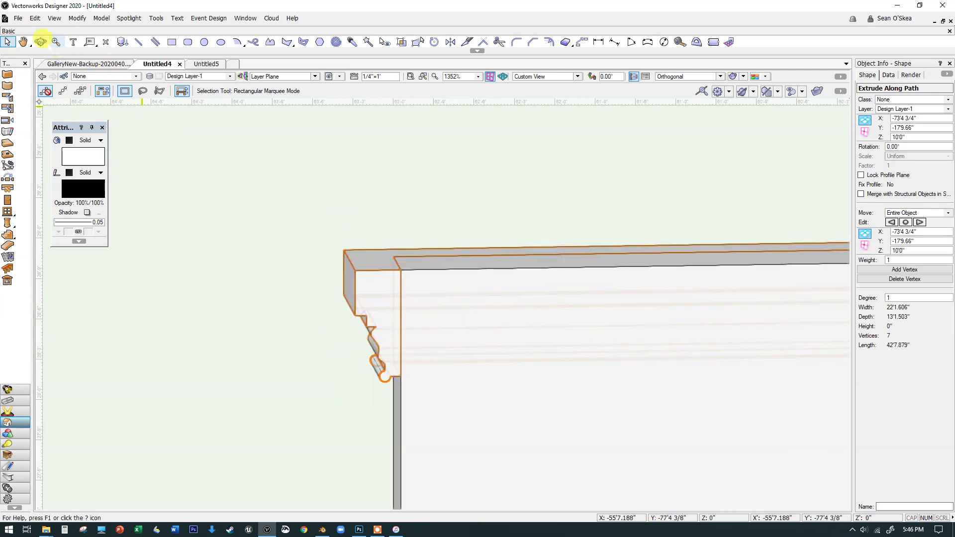
click(41, 42)
drag(320, 209, 702, 249)
scroll(702, 249, down, 10)
drag(738, 280, 740, 340)
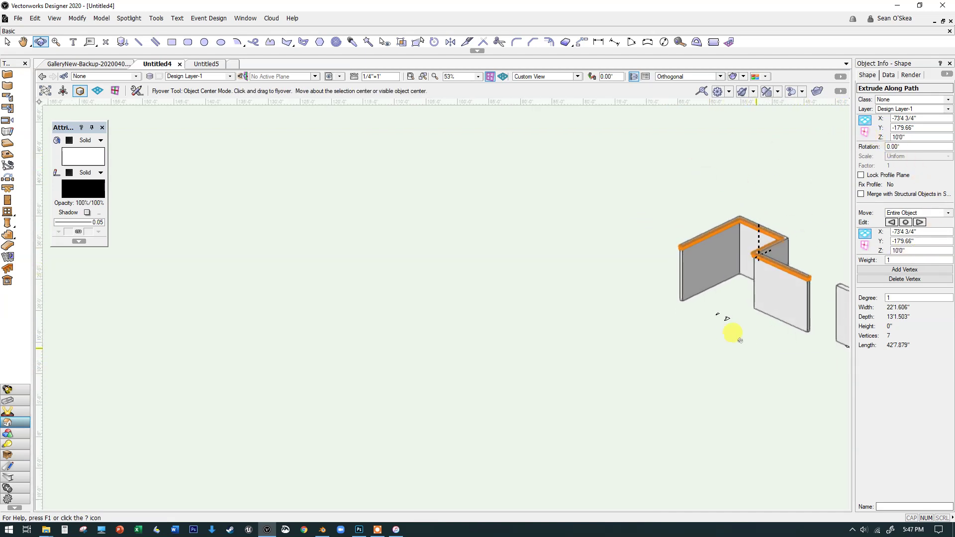
Pan over to the door wall and zoom in on the opening and its base trim profile
middle_drag(742, 351, 452, 313)
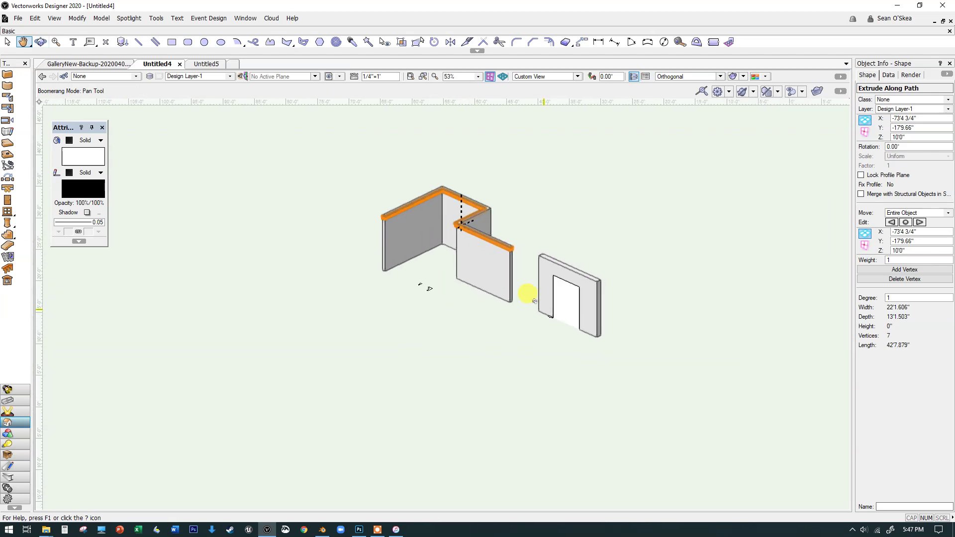
scroll(532, 299, up, 12)
scroll(539, 301, down, 5)
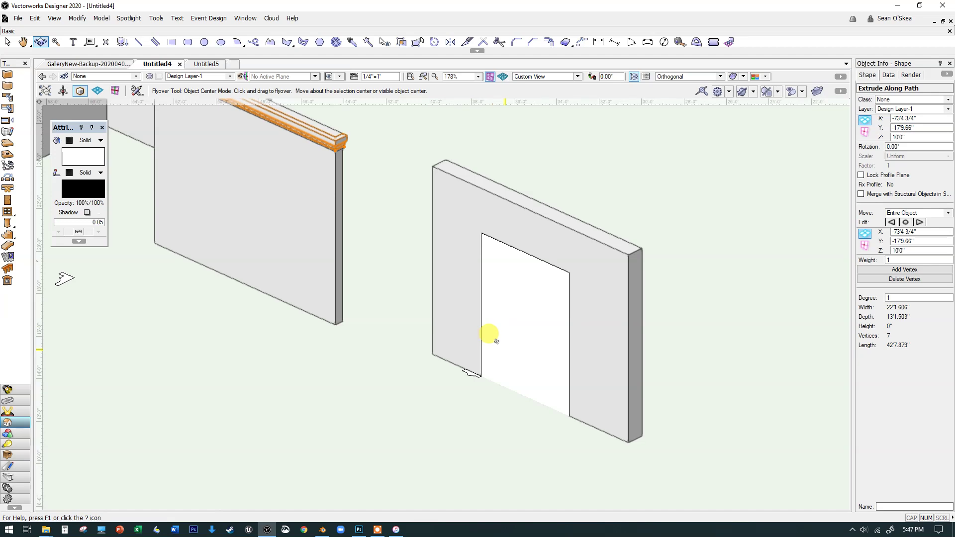
scroll(470, 362, up, 2)
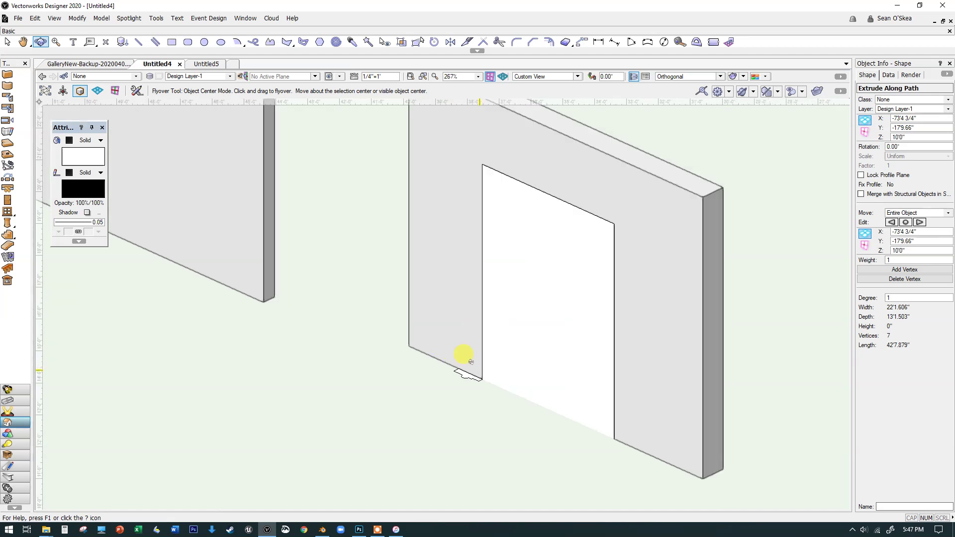
scroll(468, 363, down, 2)
scroll(464, 367, up, 2)
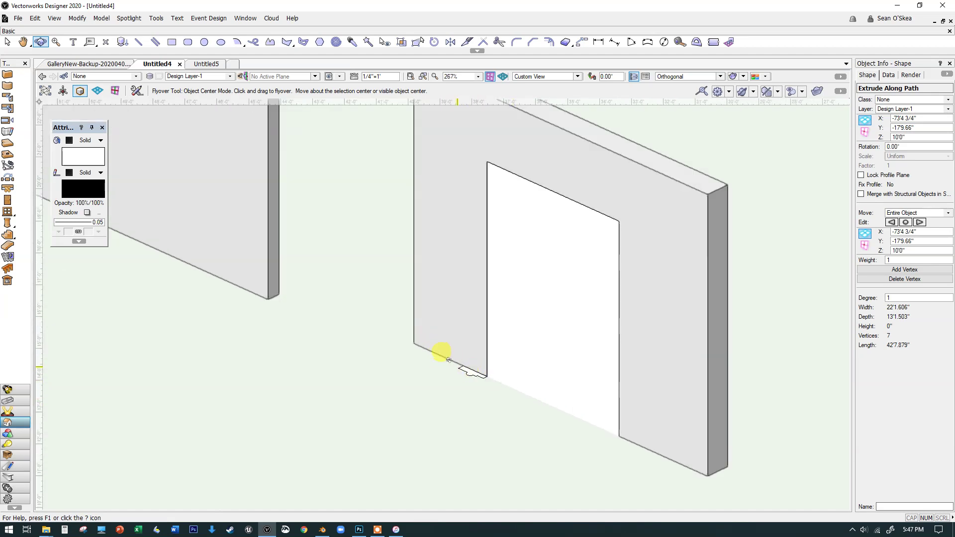
scroll(468, 372, up, 1)
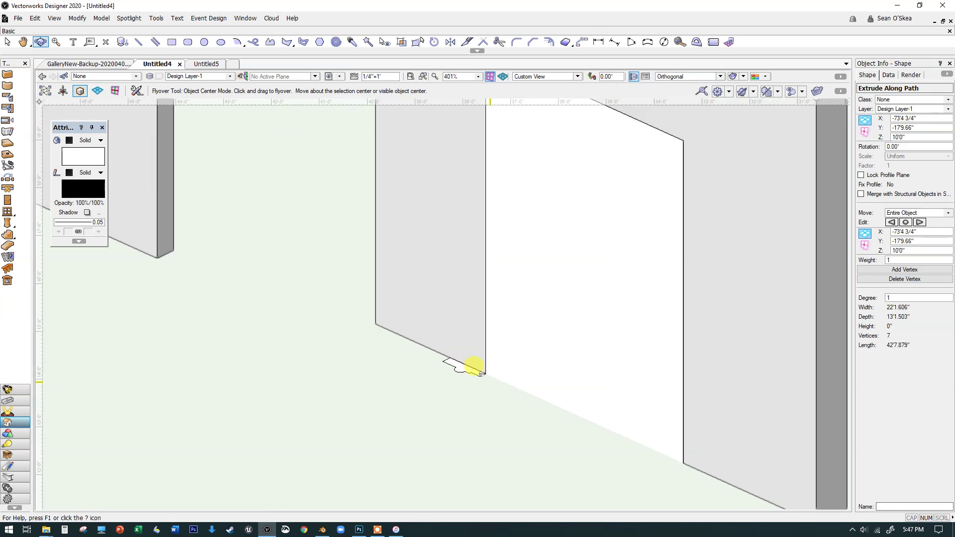
scroll(481, 374, down, 1)
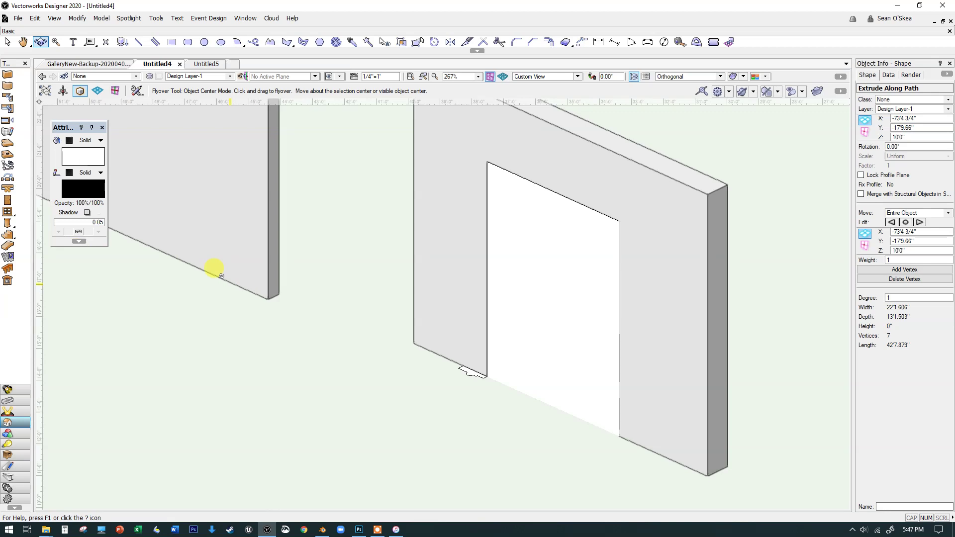
scroll(472, 380, up, 2)
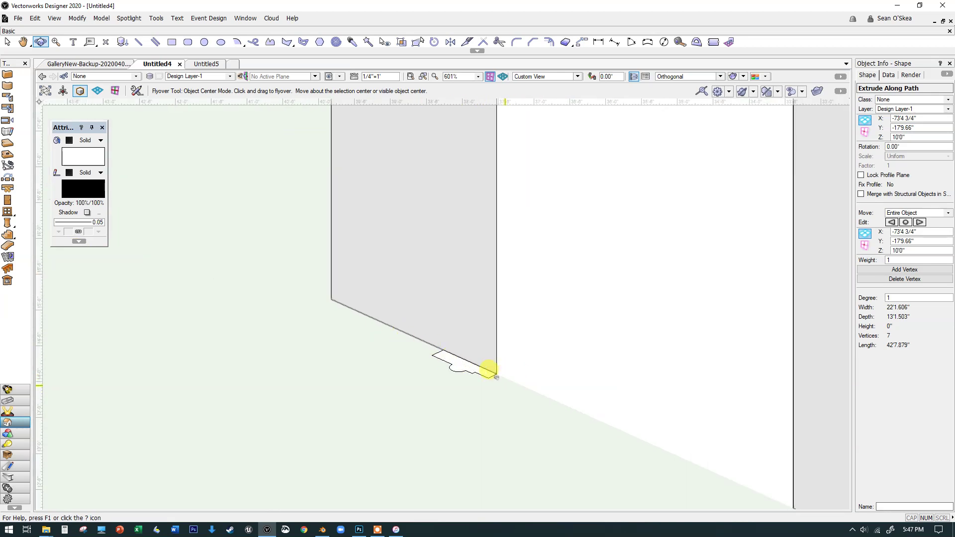
scroll(496, 377, down, 2)
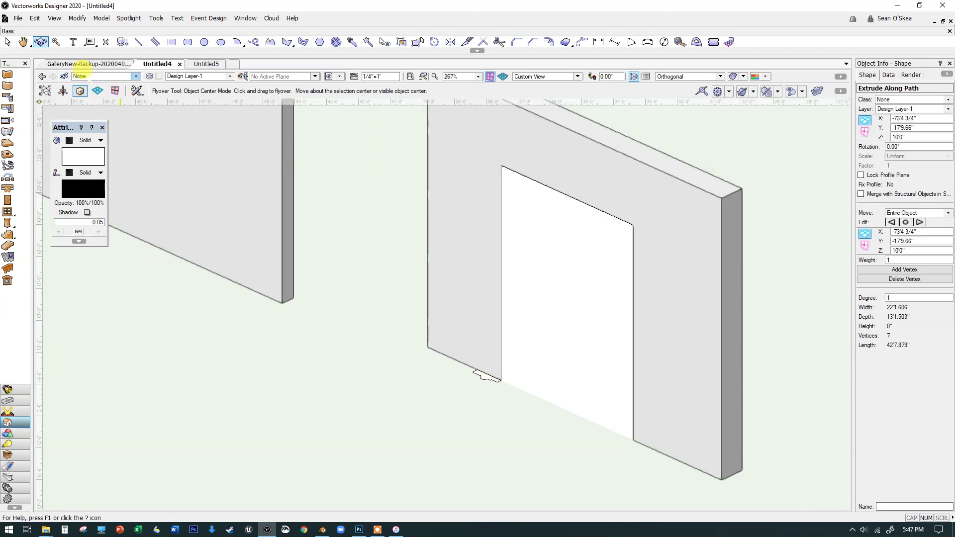
Select the doorway outline polygon together with the small trim profile and launch Extrude Along Path
key(x)
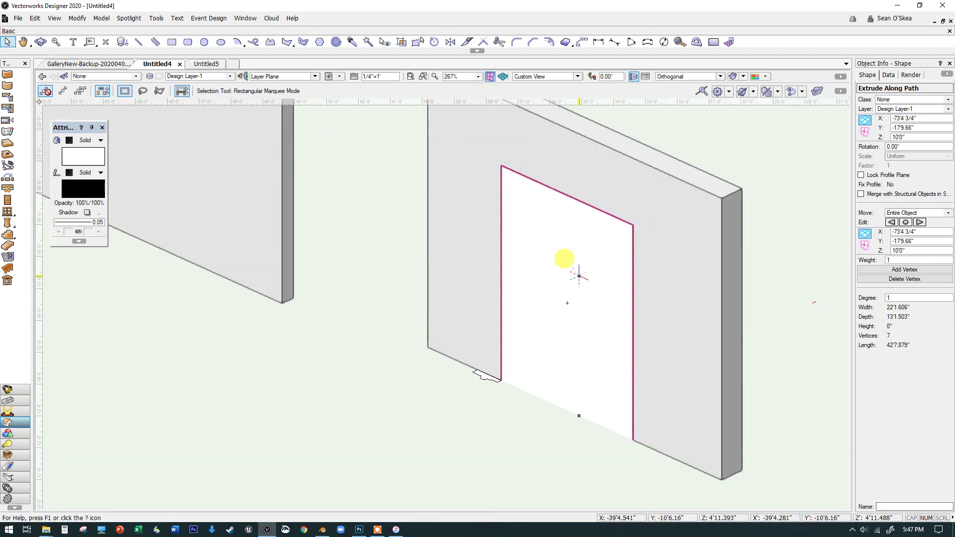
click(578, 258)
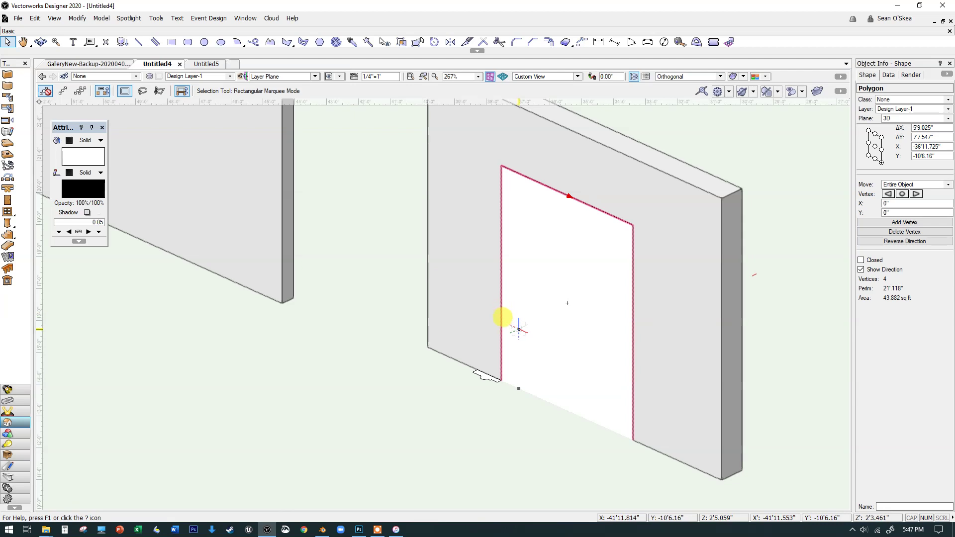
scroll(498, 358, up, 3)
scroll(535, 378, up, 3)
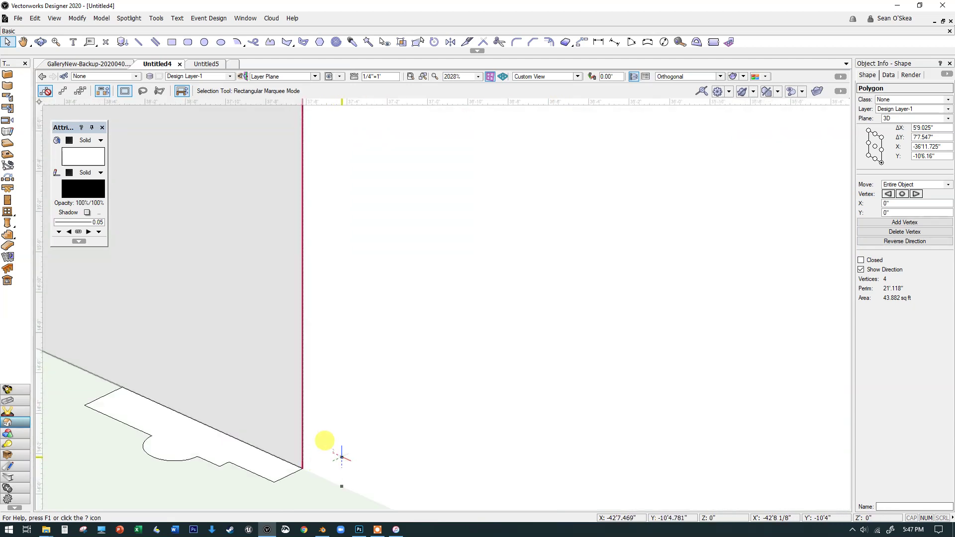
scroll(298, 448, down, 2)
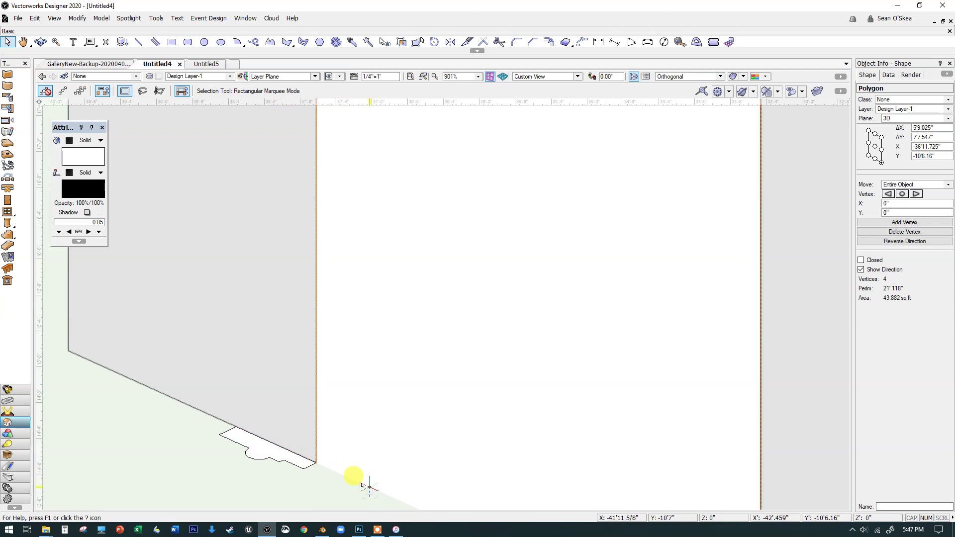
scroll(362, 486, down, 1)
scroll(300, 459, up, 3)
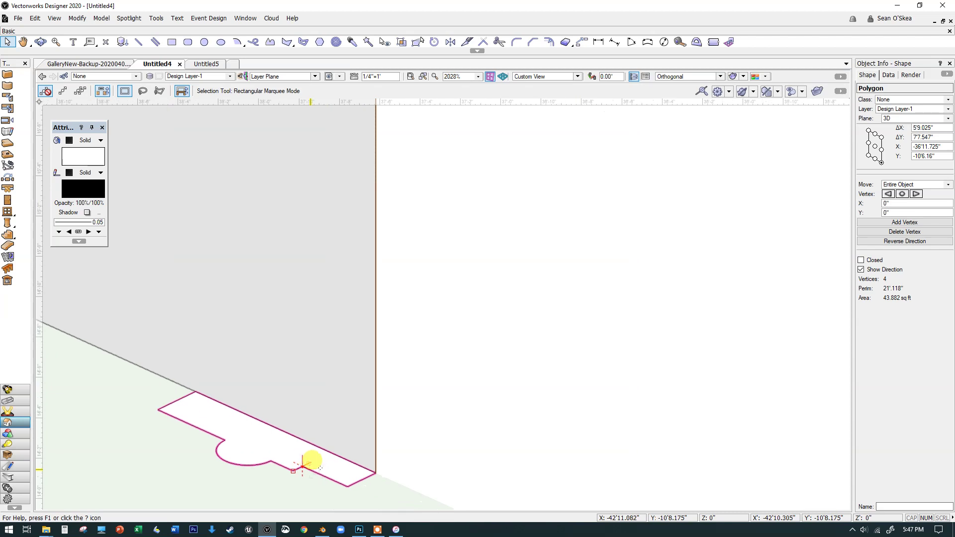
scroll(349, 462, up, 2)
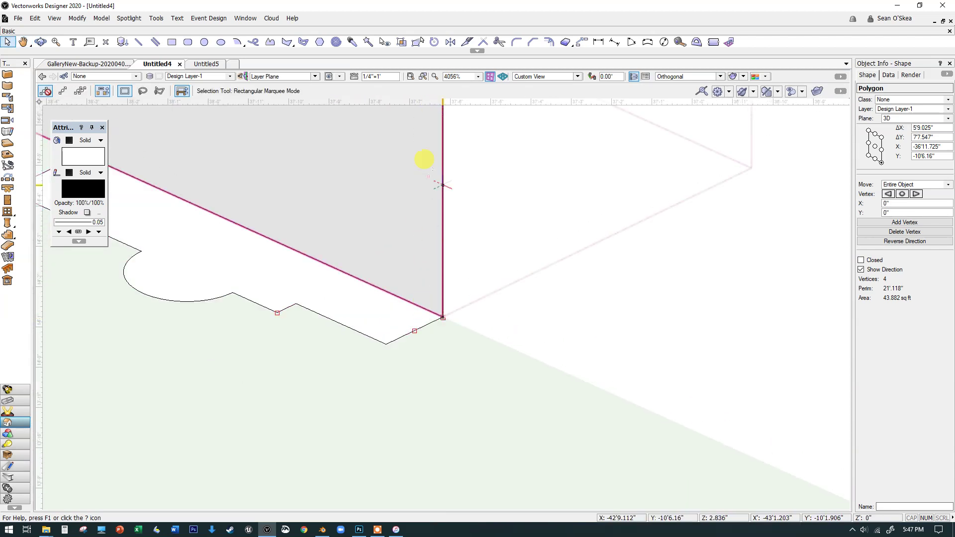
scroll(430, 156, down, 3)
scroll(443, 197, down, 1)
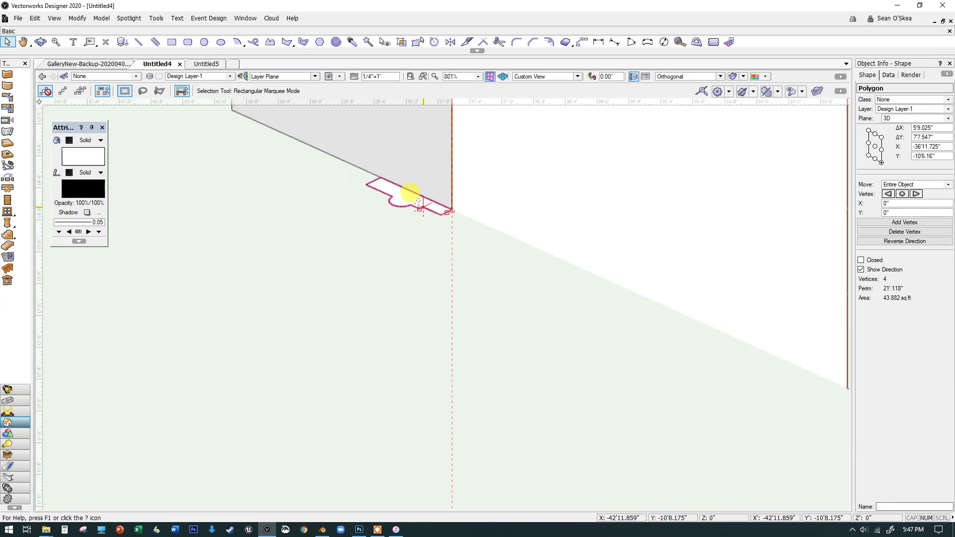
scroll(488, 252, down, 4)
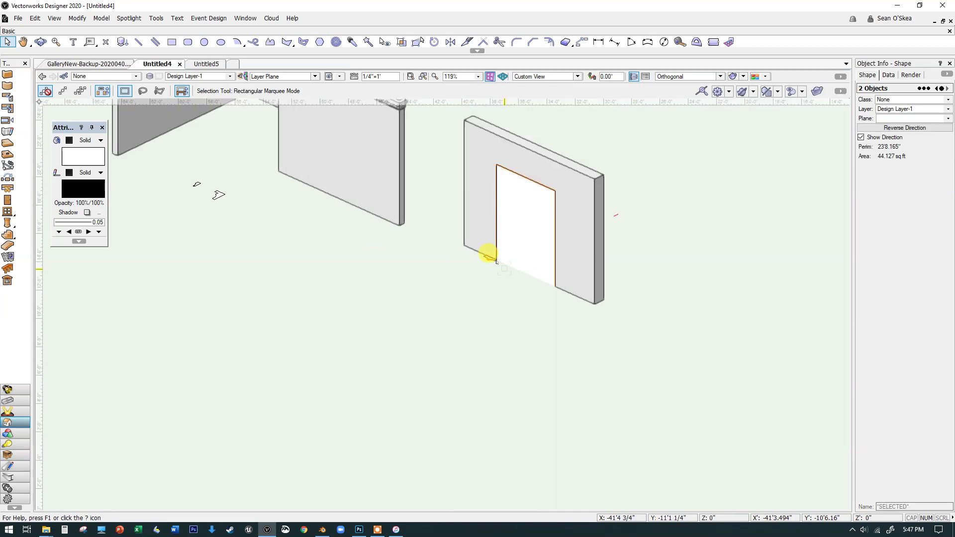
scroll(485, 238, up, 1)
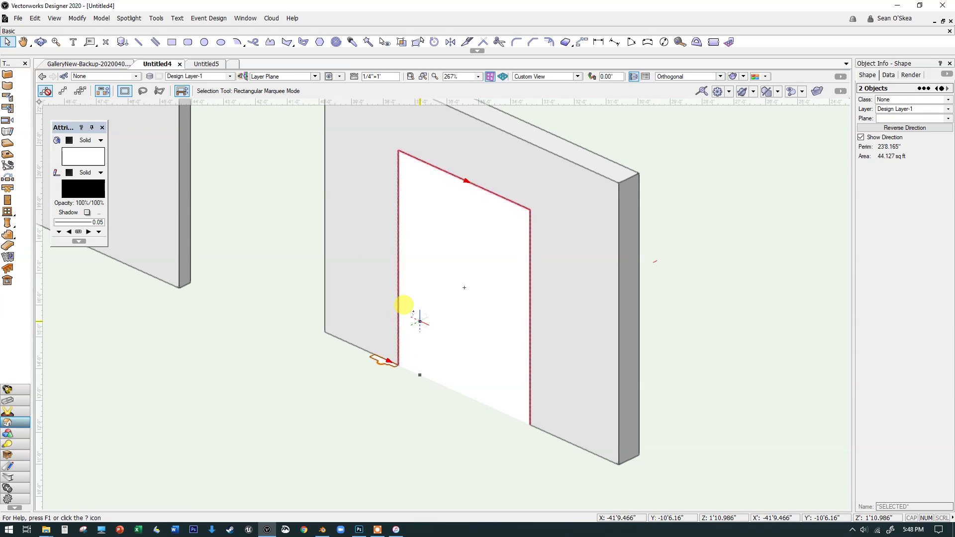
key(ctrl+alt+x)
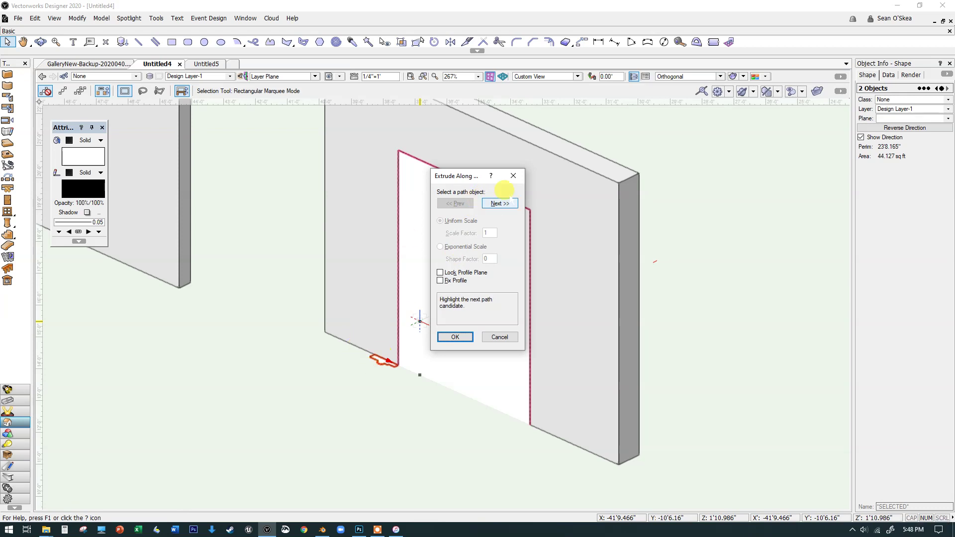
Use the door opening outline as the path, with Fix Profile on, to create the door casing
click(497, 203)
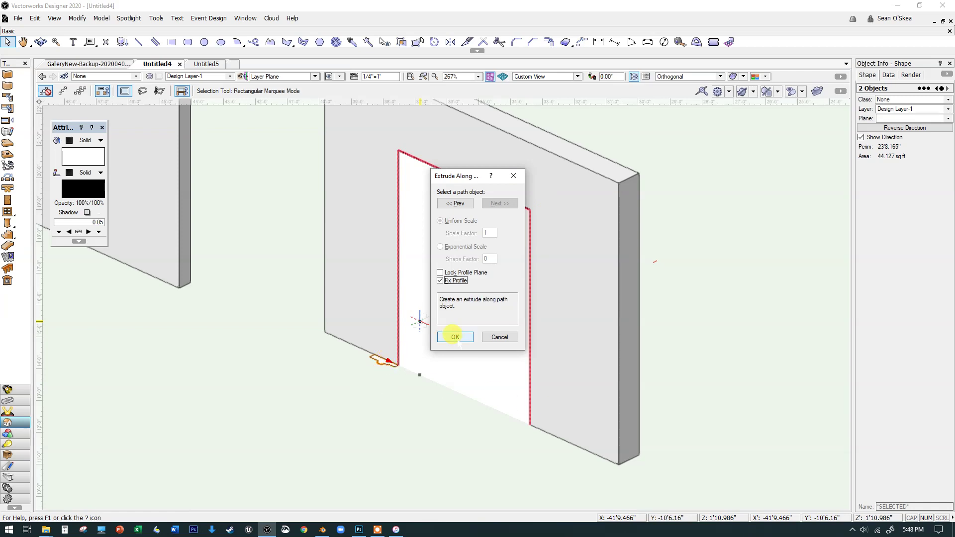
click(455, 337)
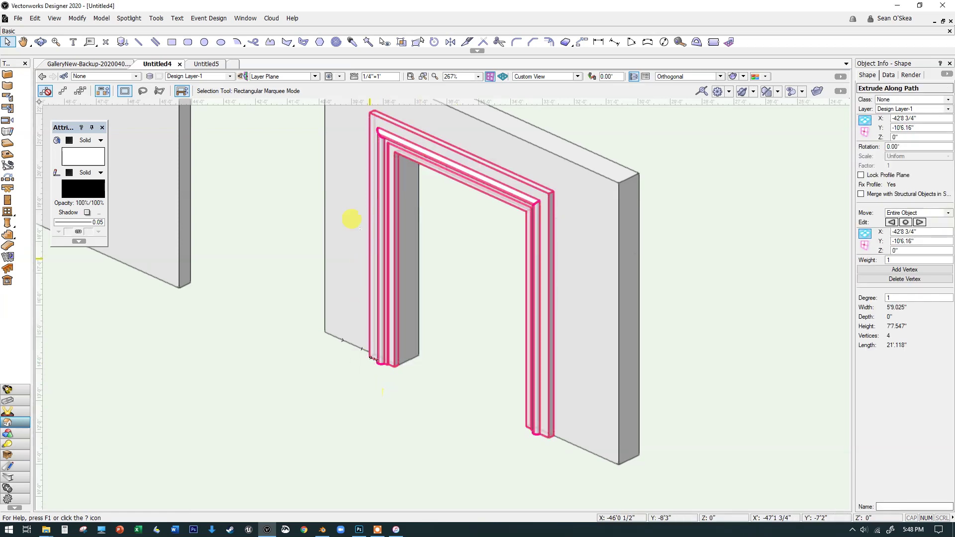
Zoom in to inspect the door casing, then undo the extrusion with Ctrl+Z
scroll(420, 356, up, 2)
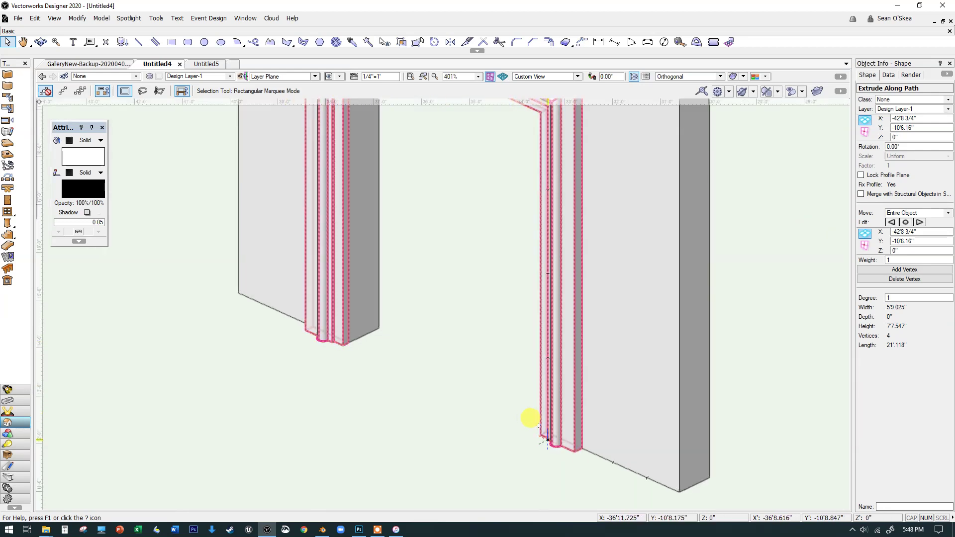
scroll(323, 337, down, 4)
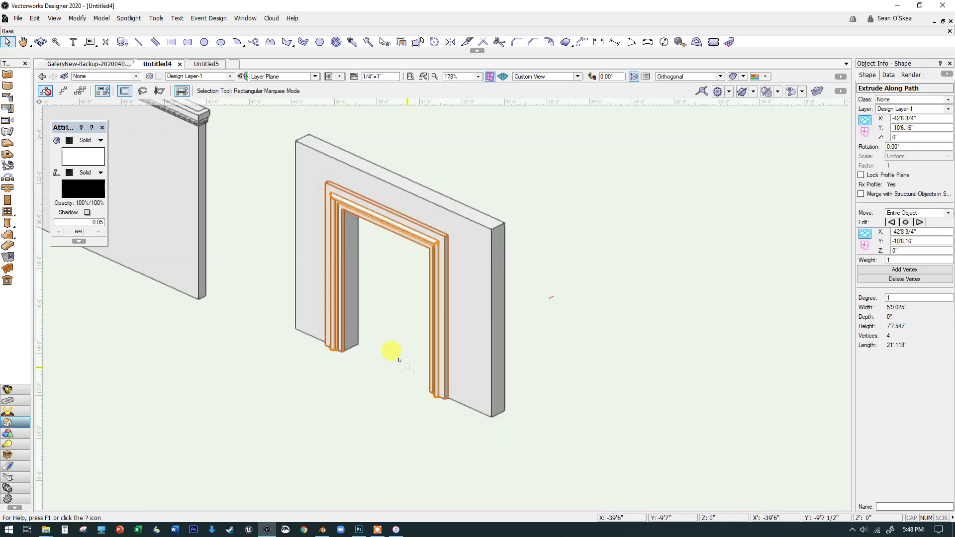
key(ctrl+z)
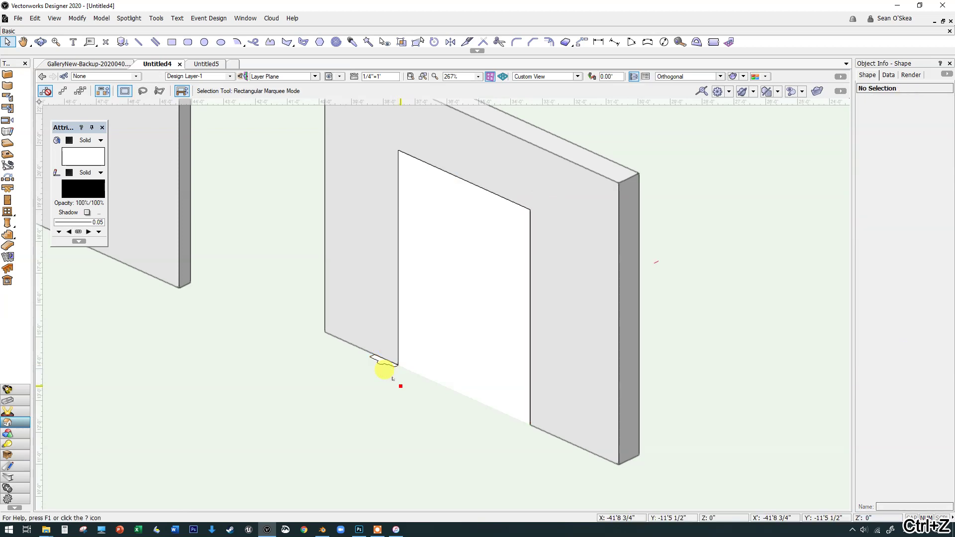
Move the small trim profile down 2 ft in Top/Plan, then return to Right Isometric
click(379, 352)
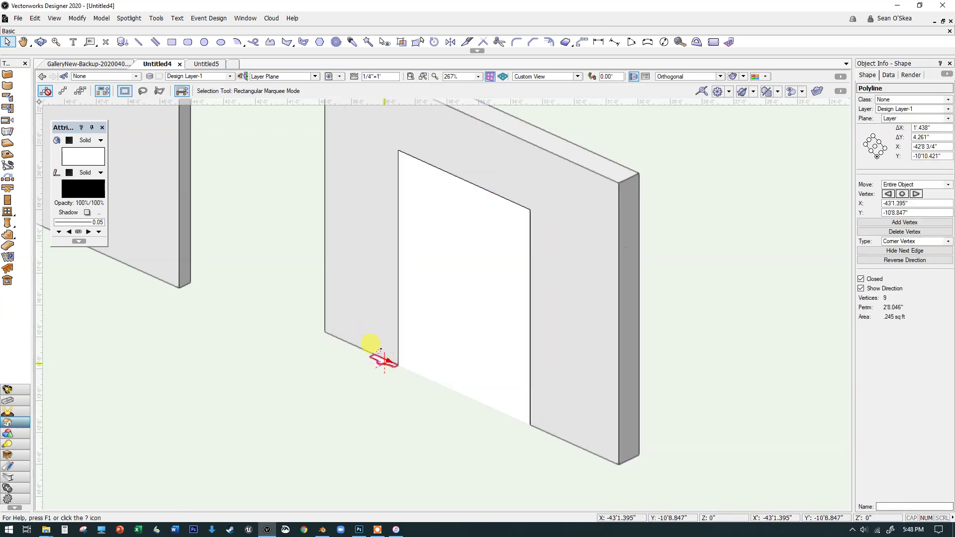
key(F5)
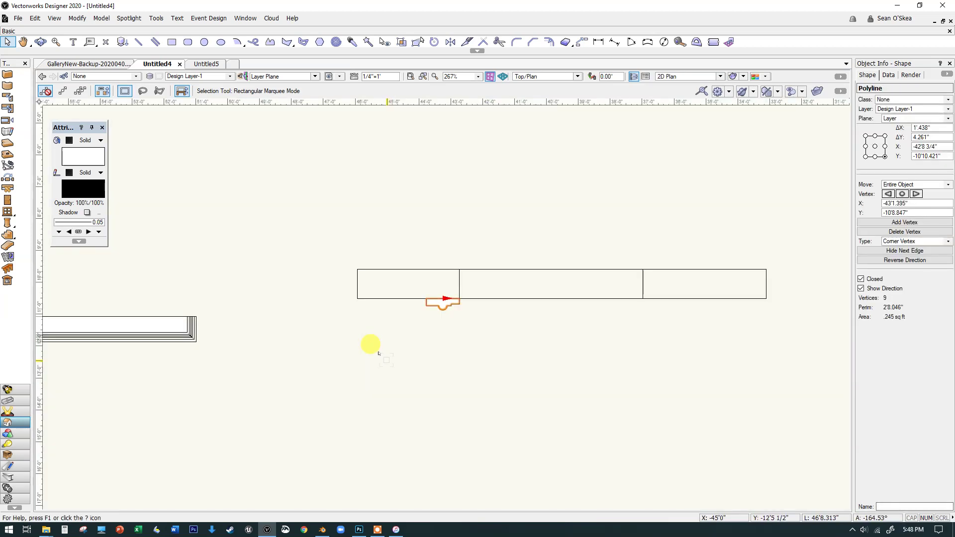
key(shift+Down)
key(shift+Down)
key(KP_3)
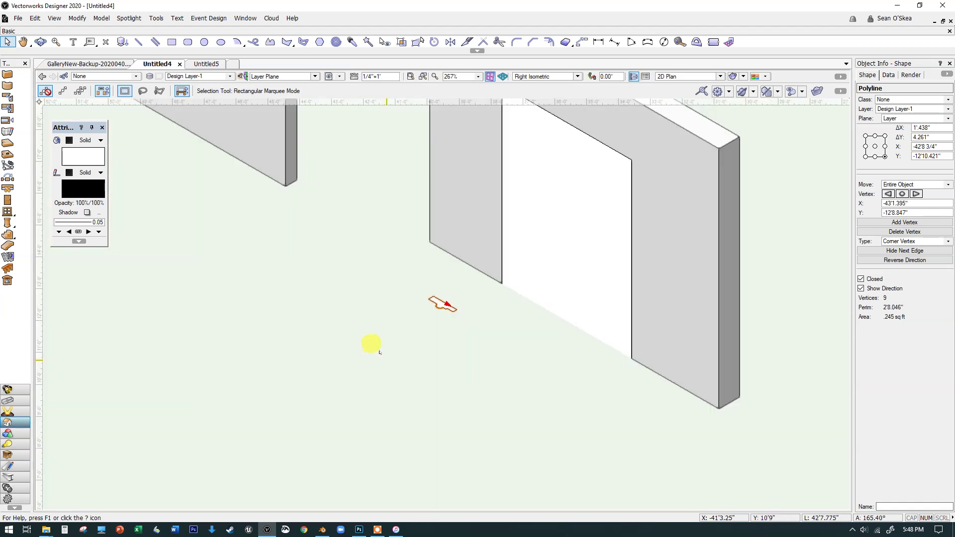
Extrude the shifted profile along the door opening outline to build a new door casing
shift+click(496, 263)
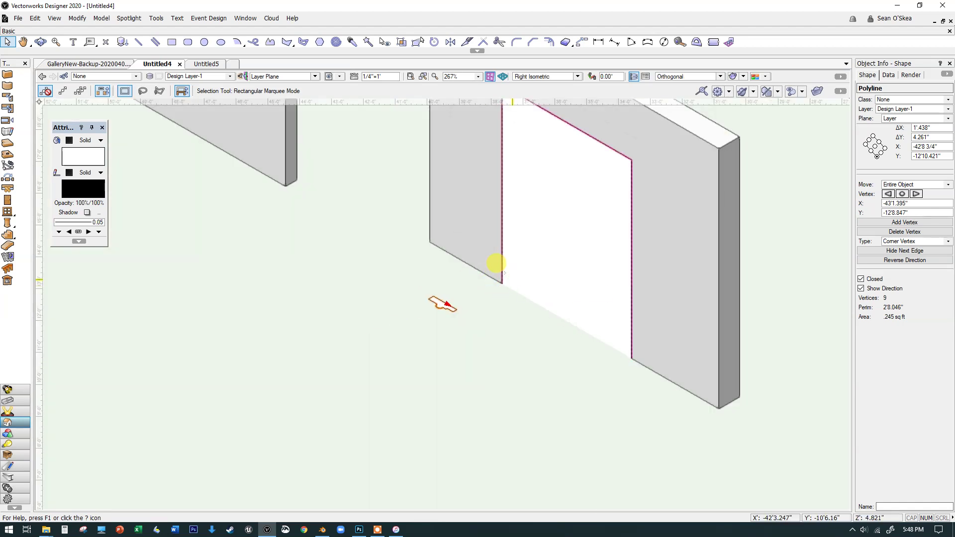
key(ctrl+alt+x)
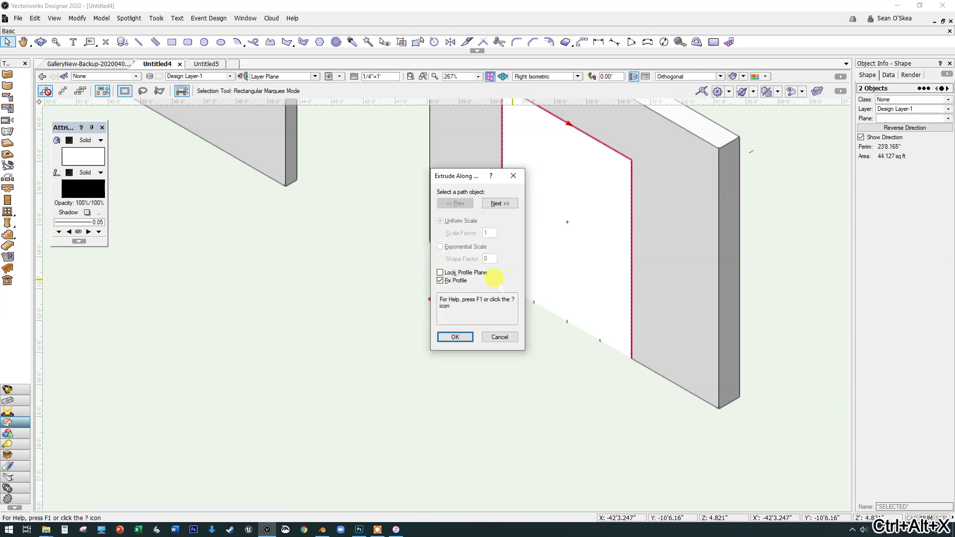
click(497, 204)
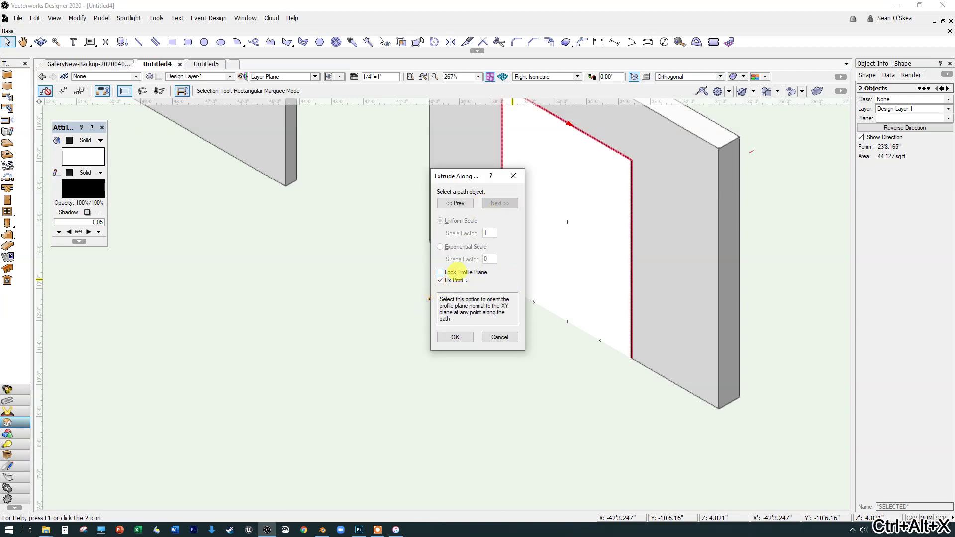
click(455, 336)
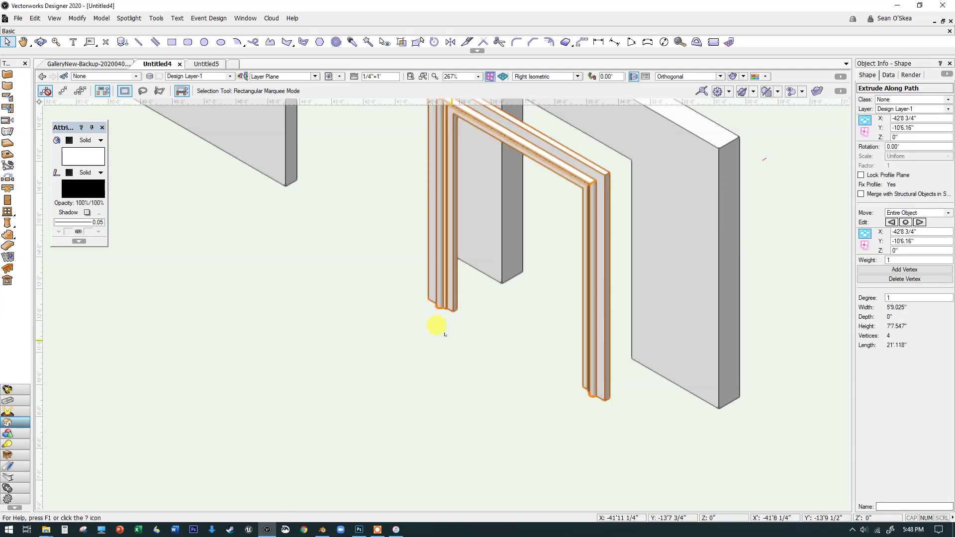
scroll(587, 363, down, 4)
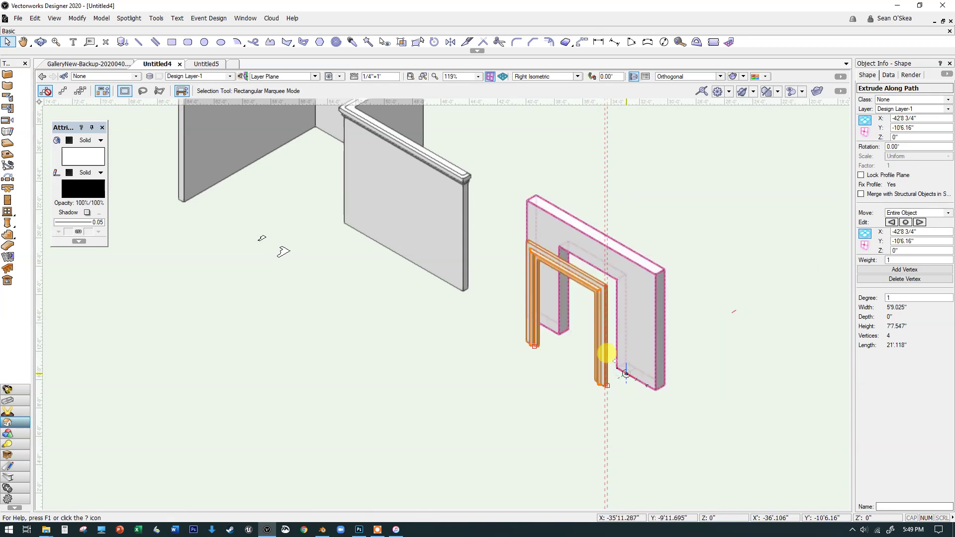
scroll(606, 354, down, 2)
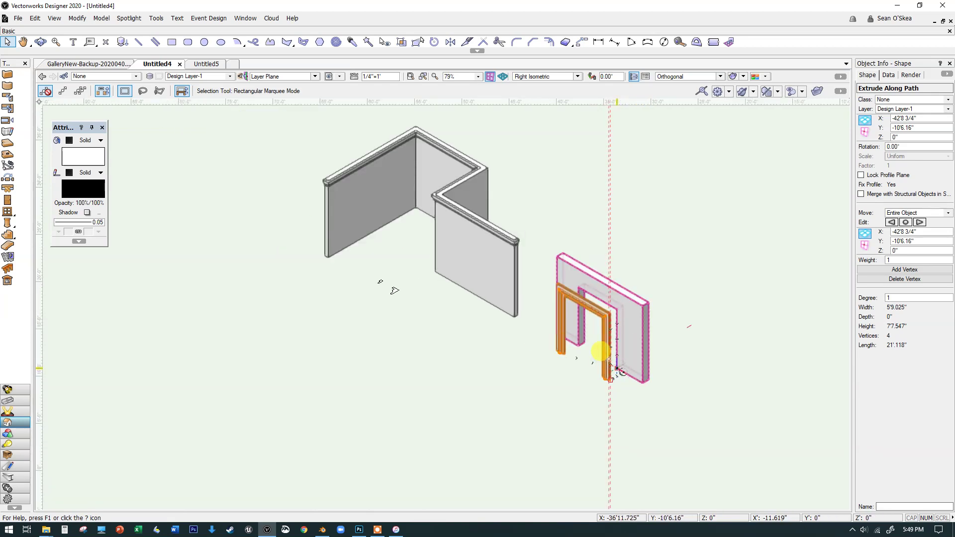
scroll(617, 368, down, 2)
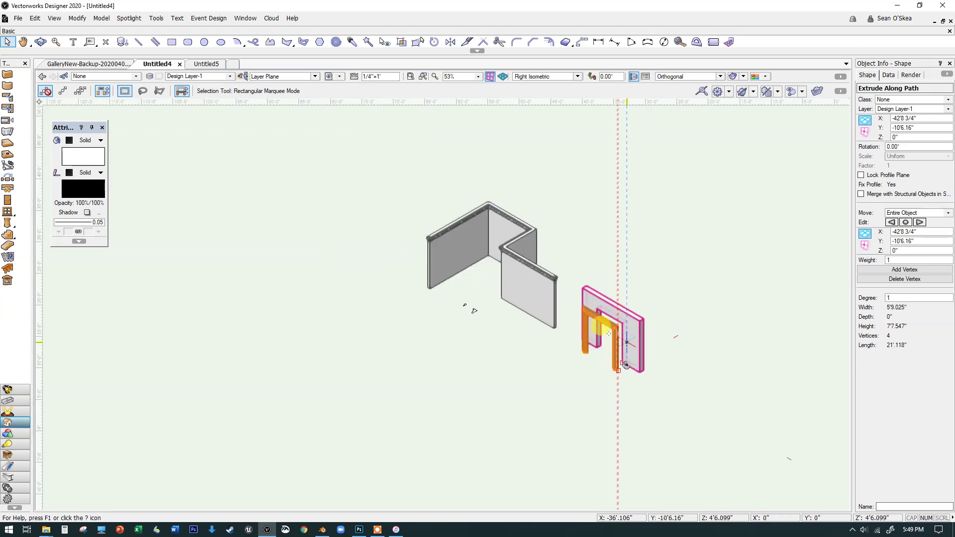
scroll(626, 366, up, 2)
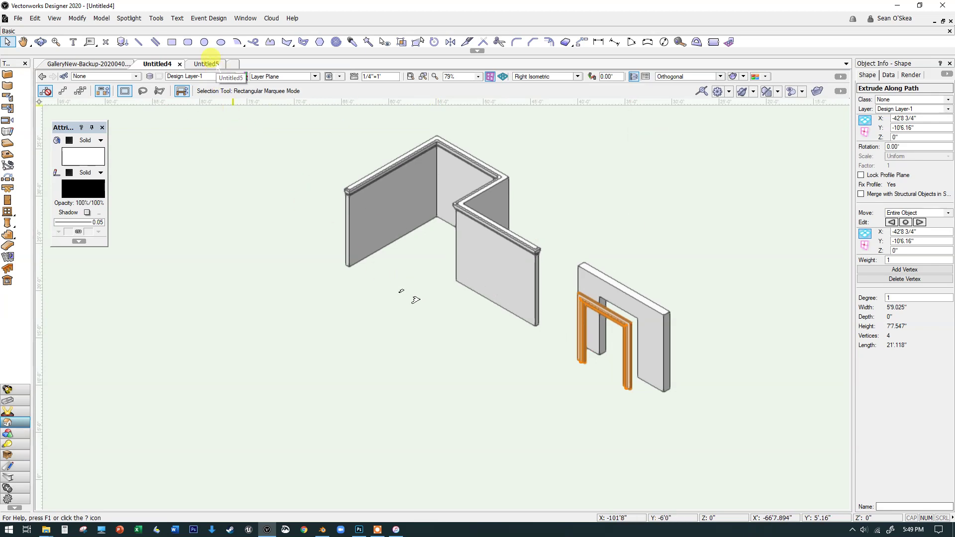
Switch to the Untitled5 drawing, deselect everything, and zoom in to adjust the awning profile's corner
click(207, 64)
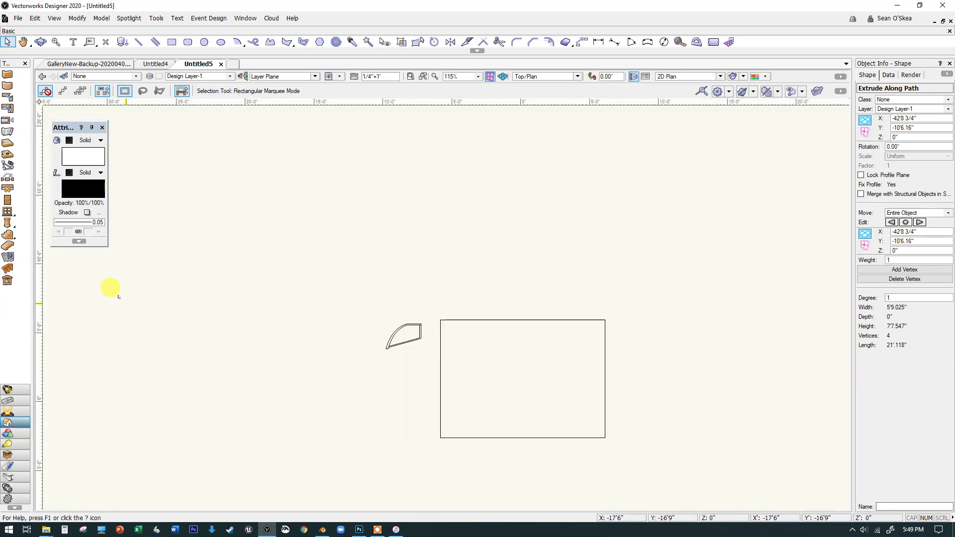
click(519, 392)
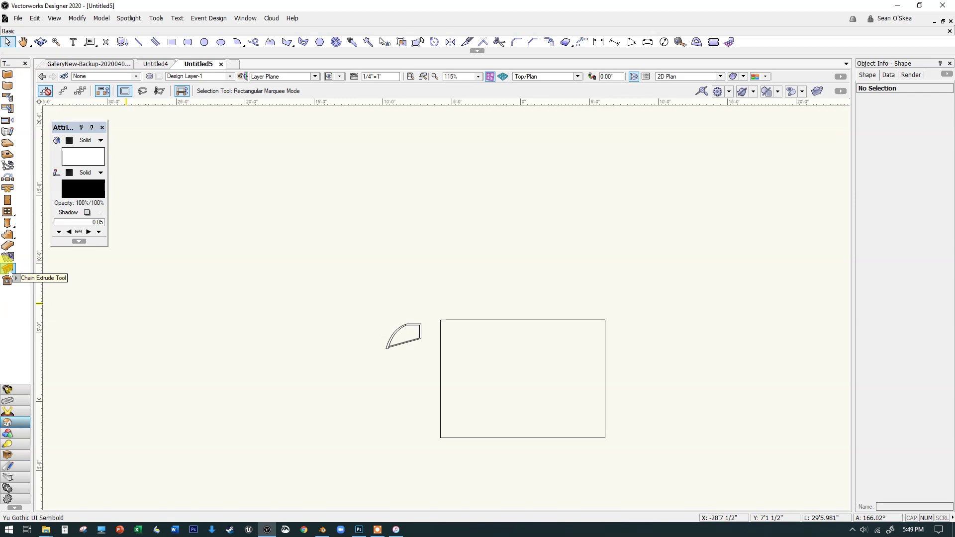
scroll(356, 352, up, 3)
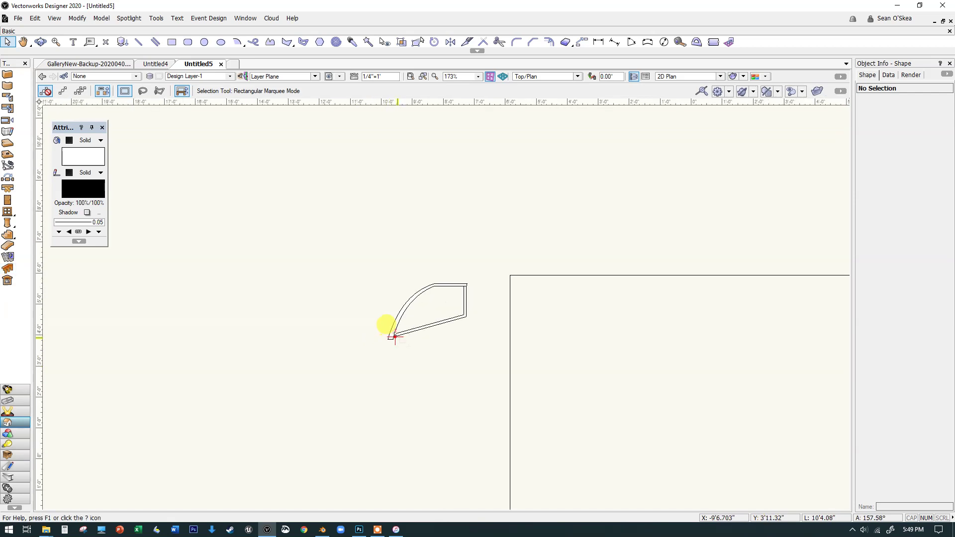
scroll(470, 304, up, 6)
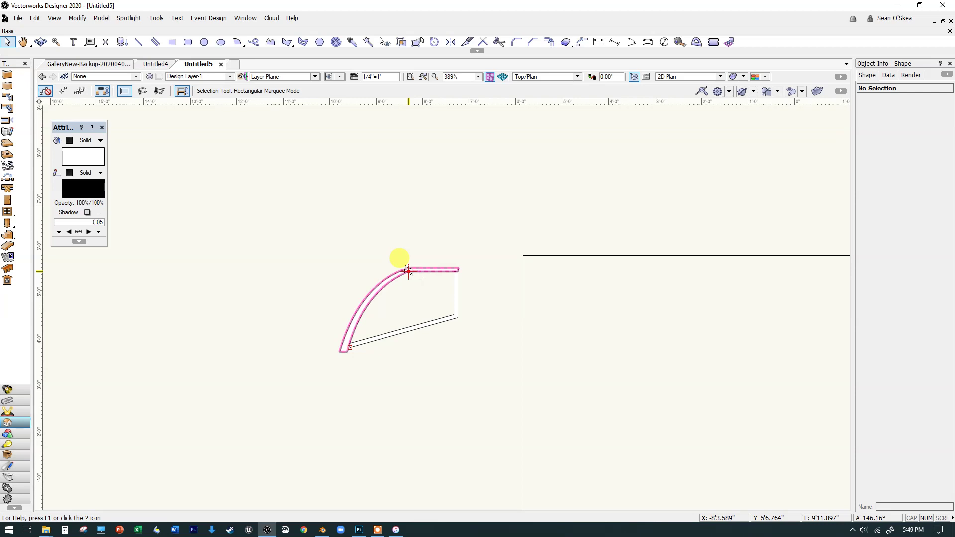
drag(408, 271, 421, 271)
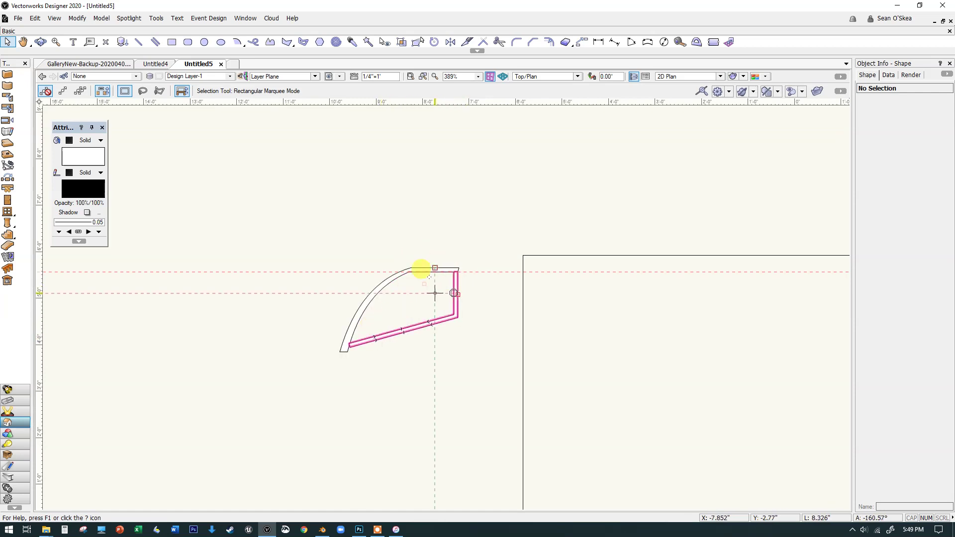
scroll(381, 346, down, 3)
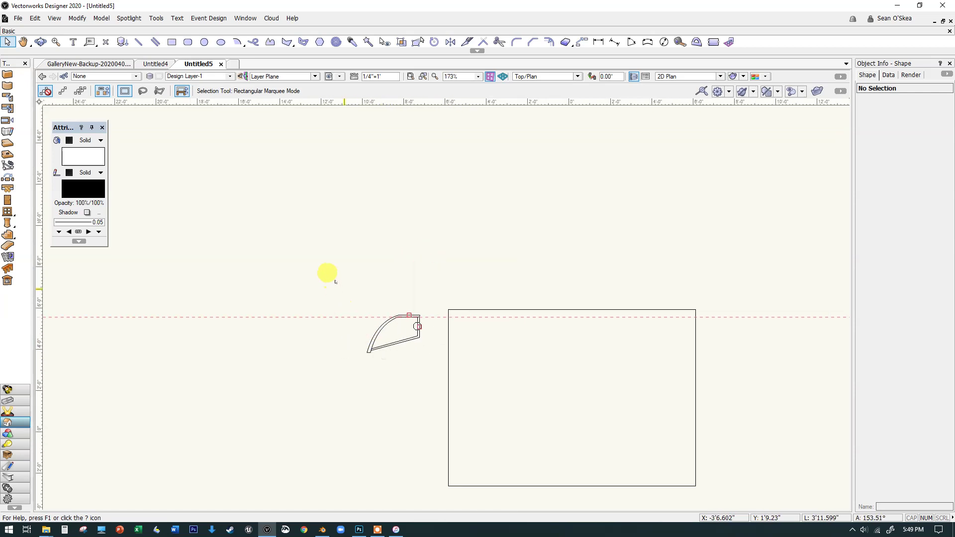
Marquee-select both pieces of the arc-topped awning profile and zoom to check the selection
drag(336, 288, 424, 354)
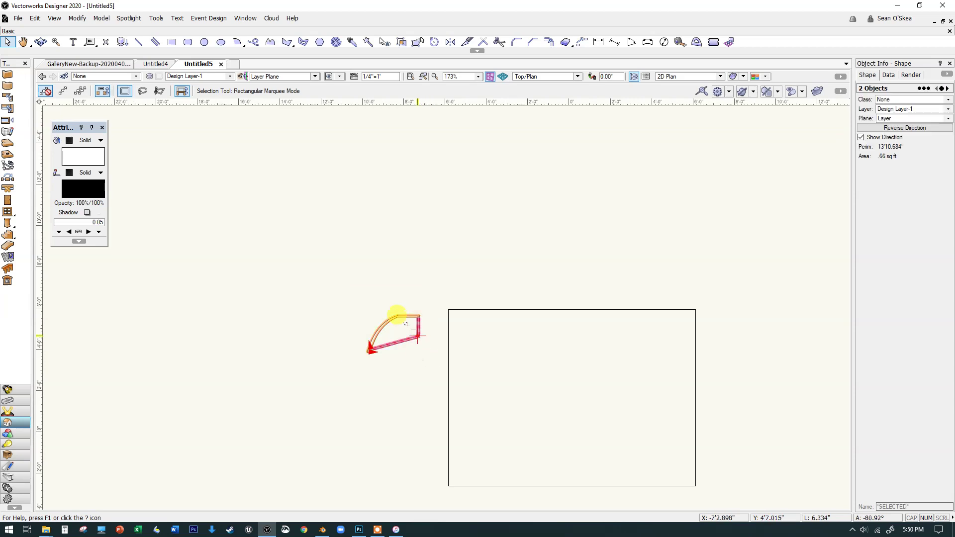
scroll(408, 326, up, 3)
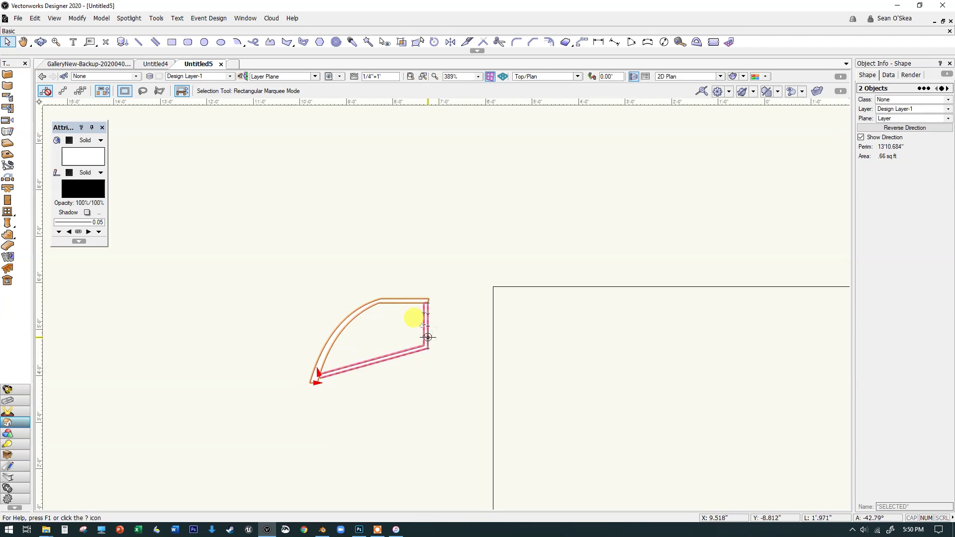
scroll(428, 337, down, 2)
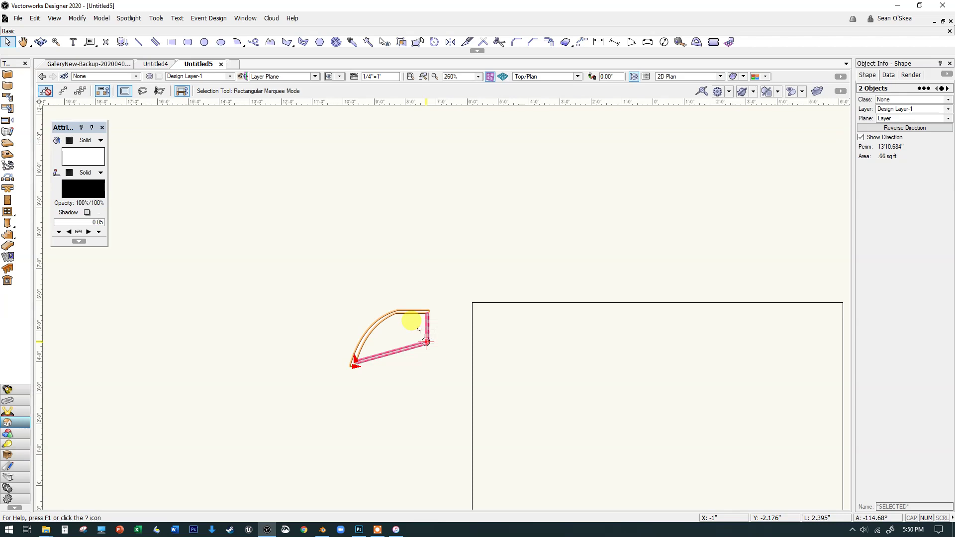
scroll(423, 338, down, 2)
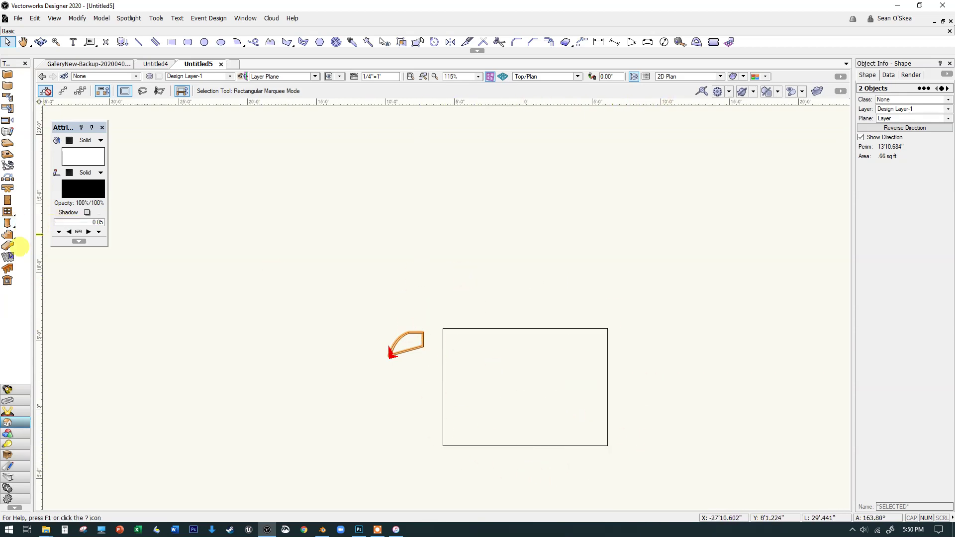
Chain-extrude the awning profile along a closed path around the box's four corners
click(7, 268)
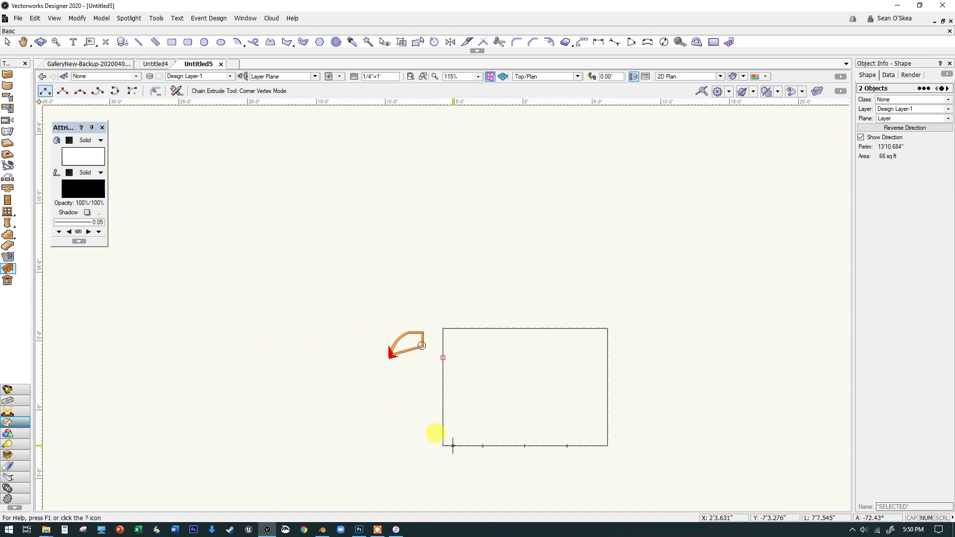
click(430, 434)
click(430, 315)
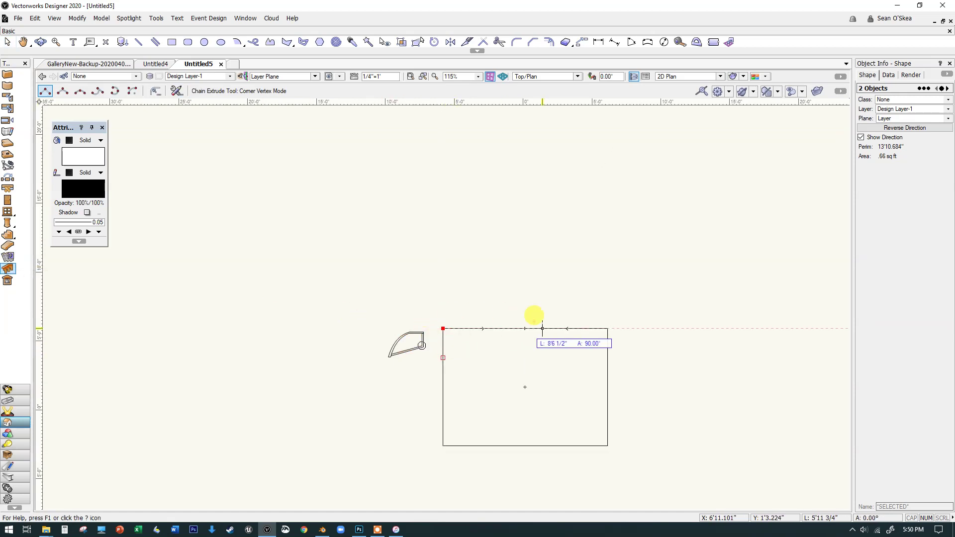
click(608, 328)
click(608, 445)
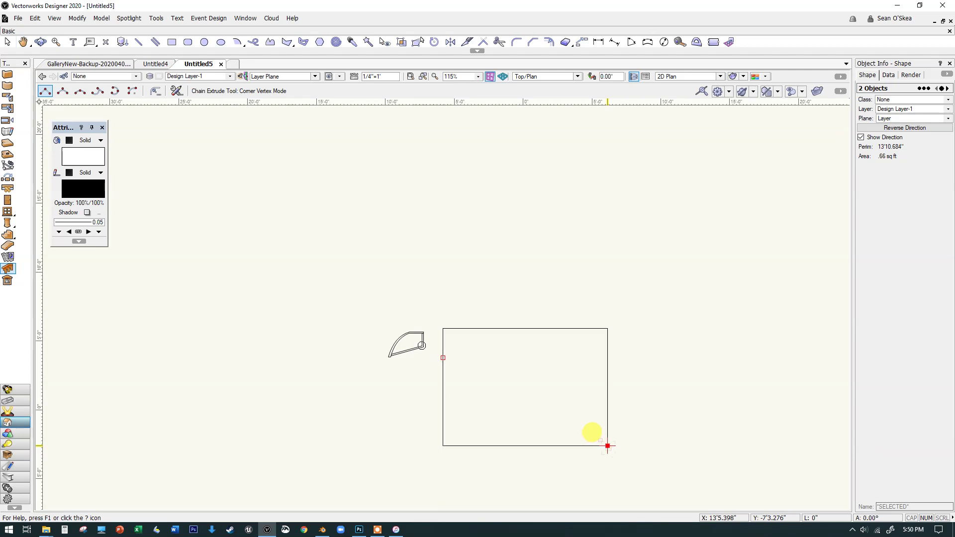
click(452, 446)
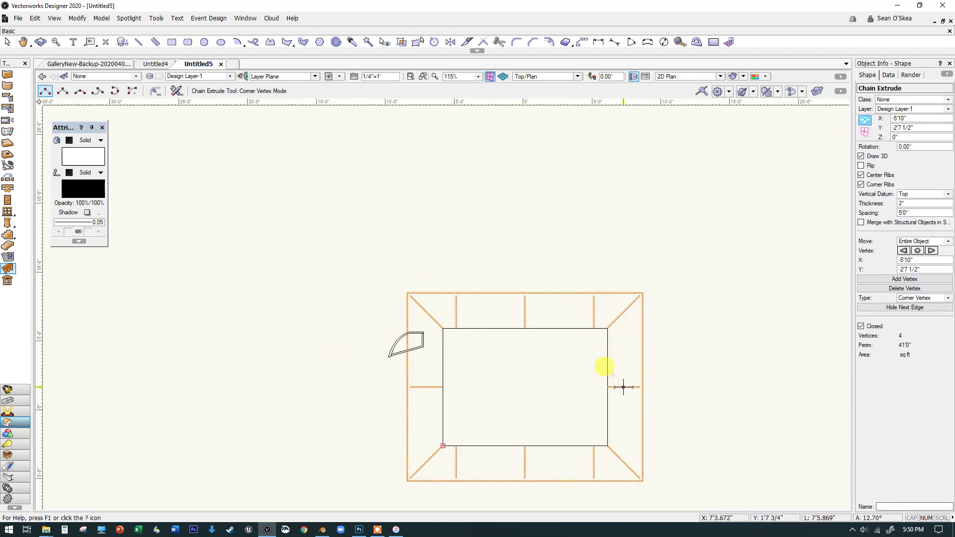
Raise the extruded cap by a Z offset of 12' and view it from below
key(3)
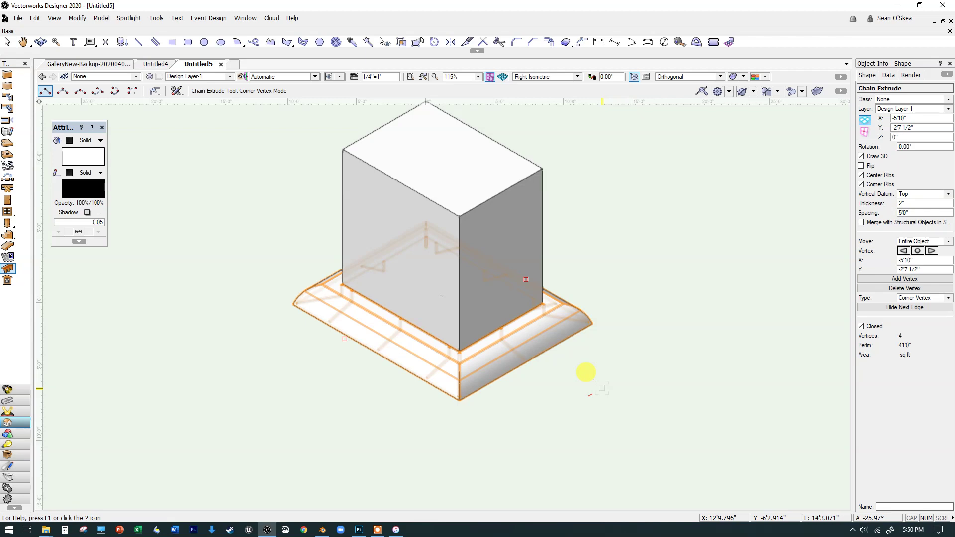
key(ctrl+alt+m)
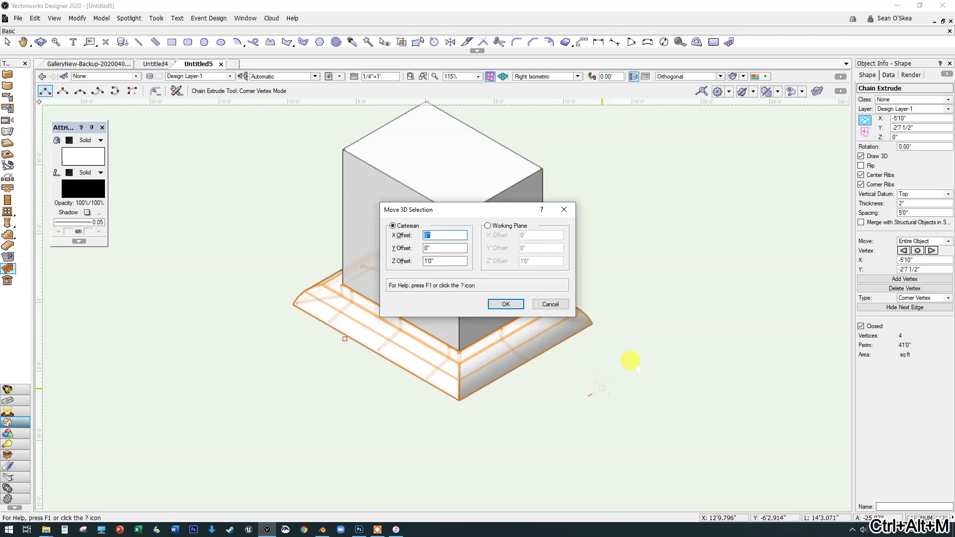
click(455, 260)
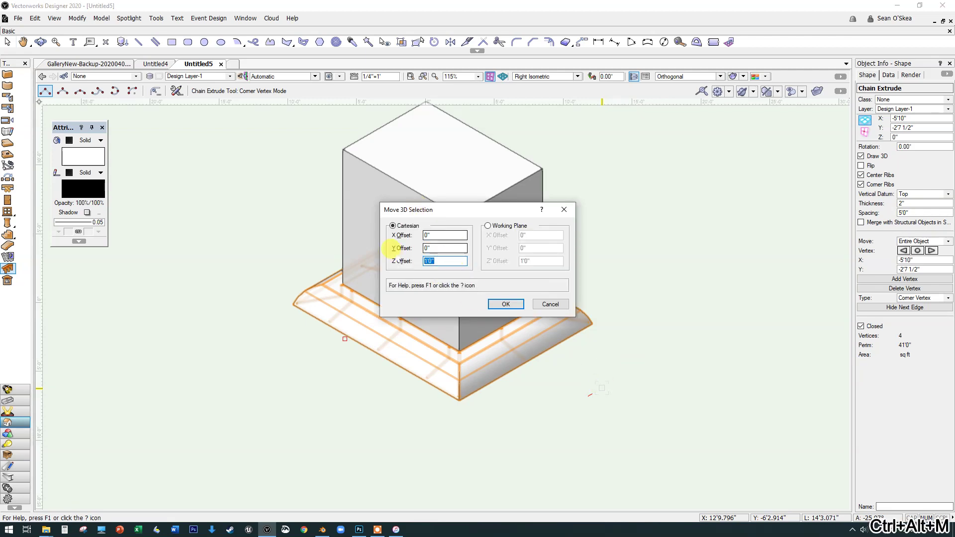
text(12)
key(Return)
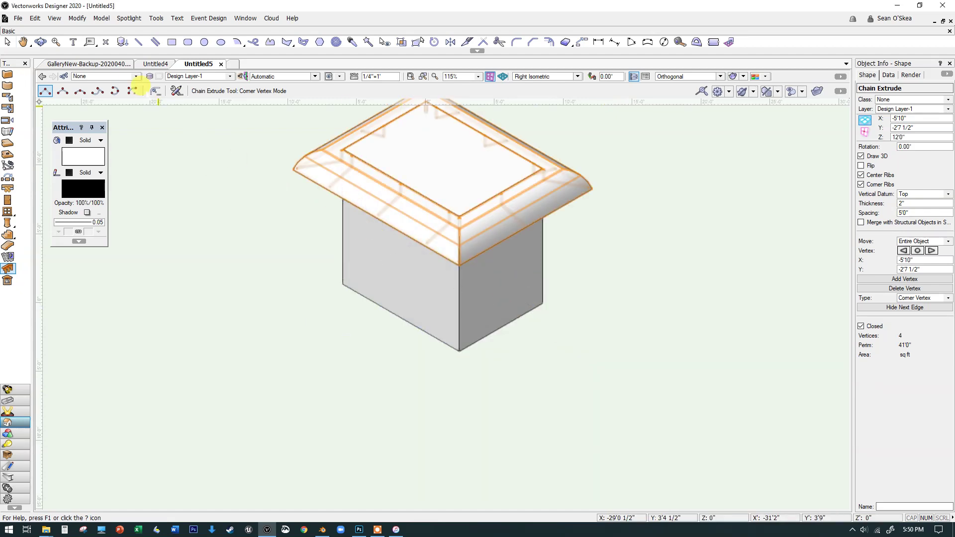
click(41, 41)
drag(427, 288, 667, 139)
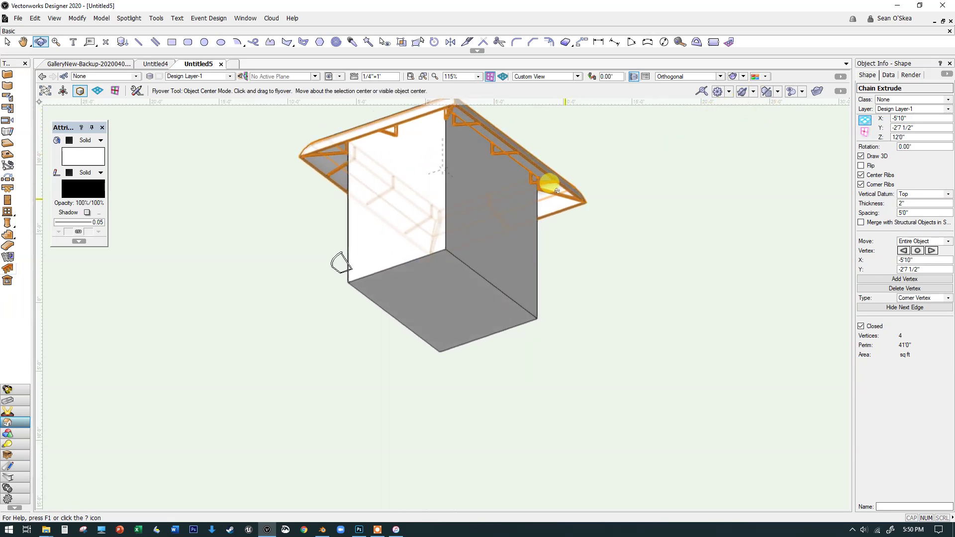
scroll(551, 181, up, 5)
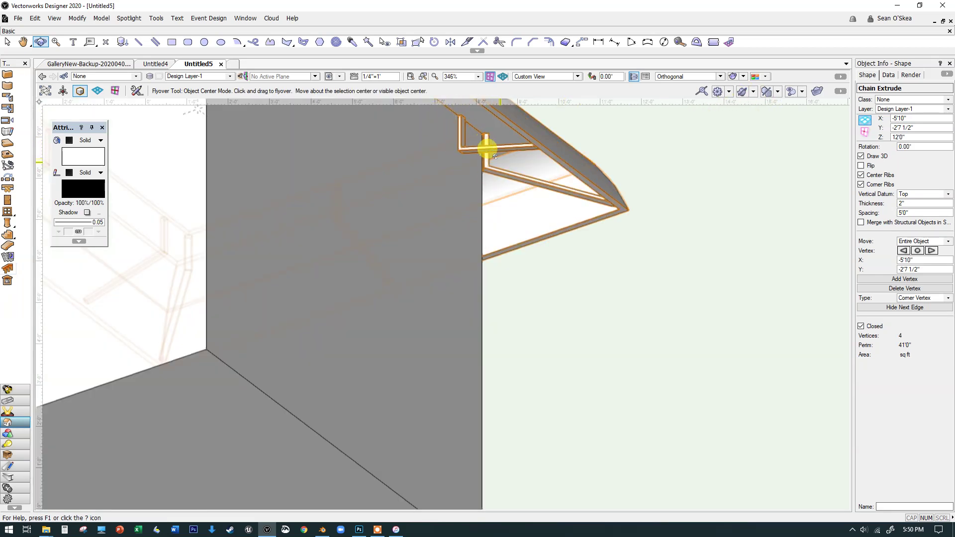
scroll(464, 236, down, 2)
drag(420, 177, 309, 232)
scroll(406, 230, down, 4)
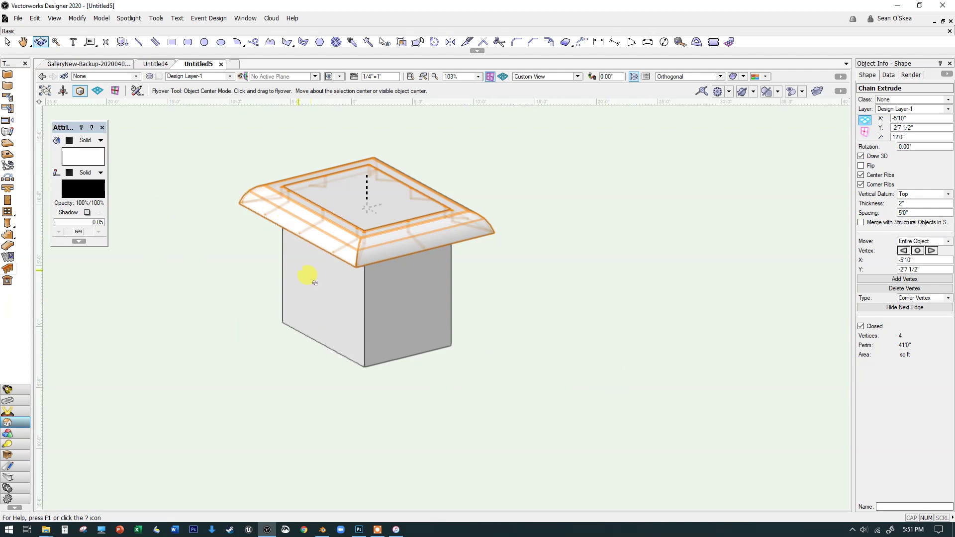
drag(251, 344, 164, 324)
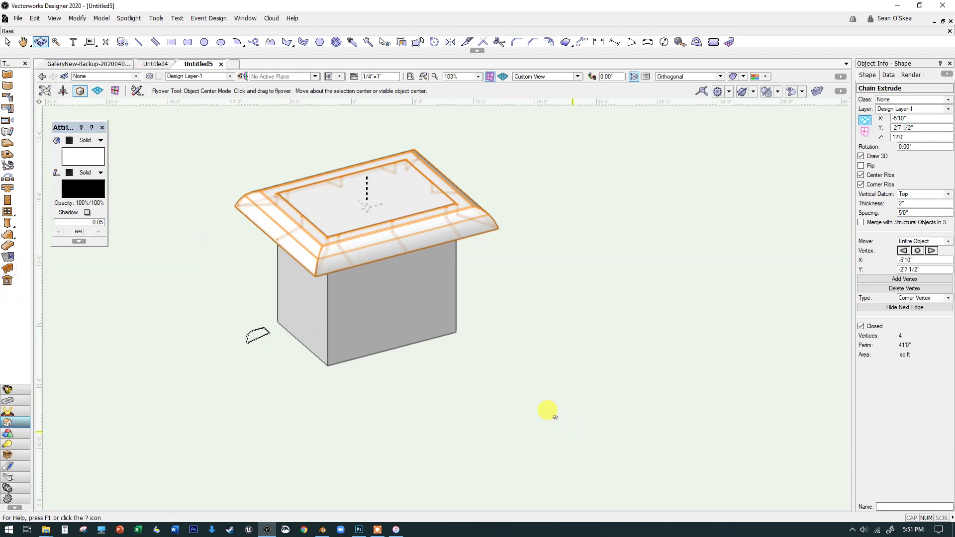
drag(407, 221, 472, 120)
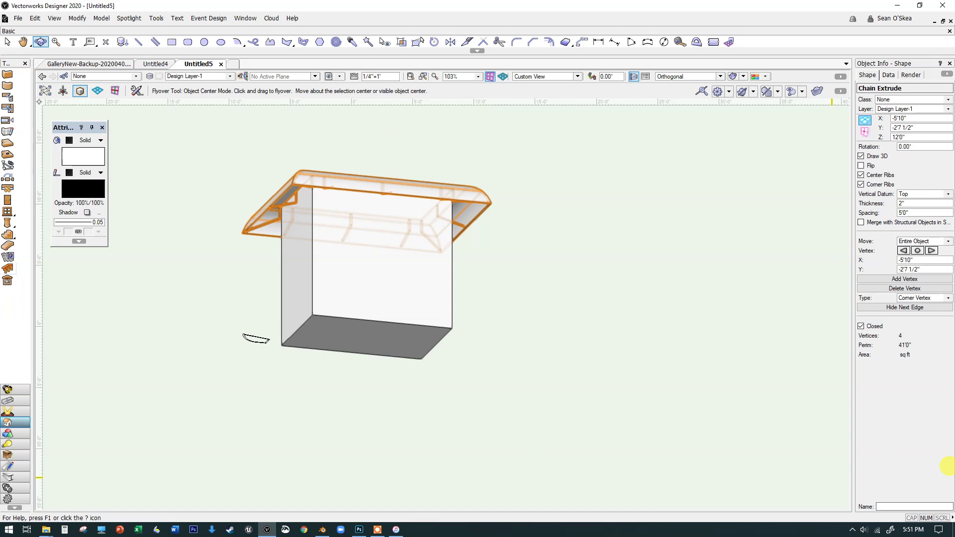
scroll(170, 165, up, 3)
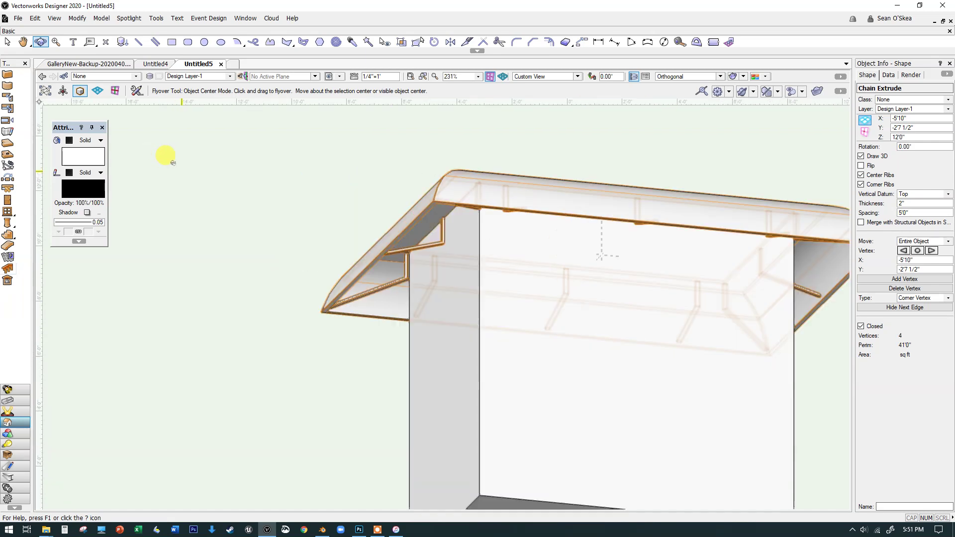
drag(522, 297, 530, 343)
scroll(529, 343, down, 5)
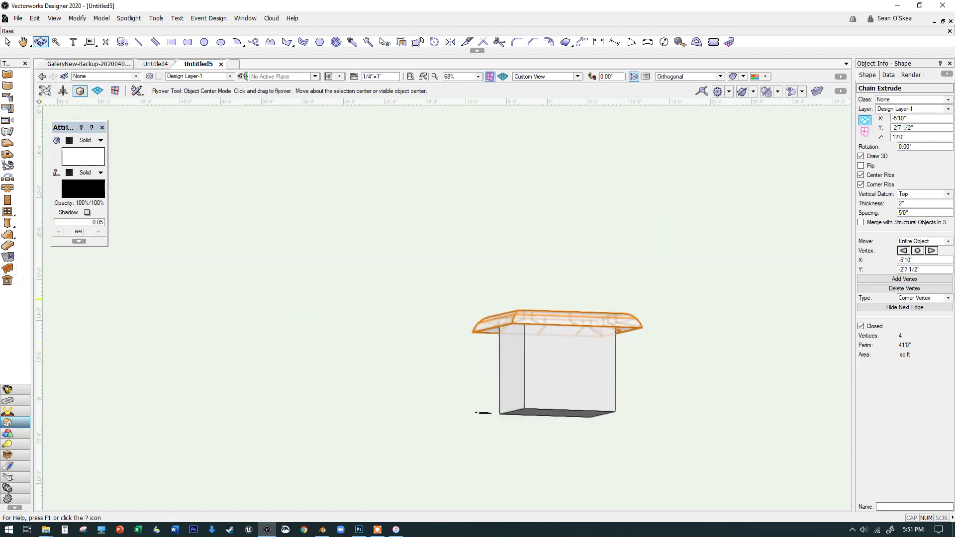
Pick Acc Cornice Fancy (Metric) in the Resource Manager, then return to Top/Plan view
key(ctrl+r)
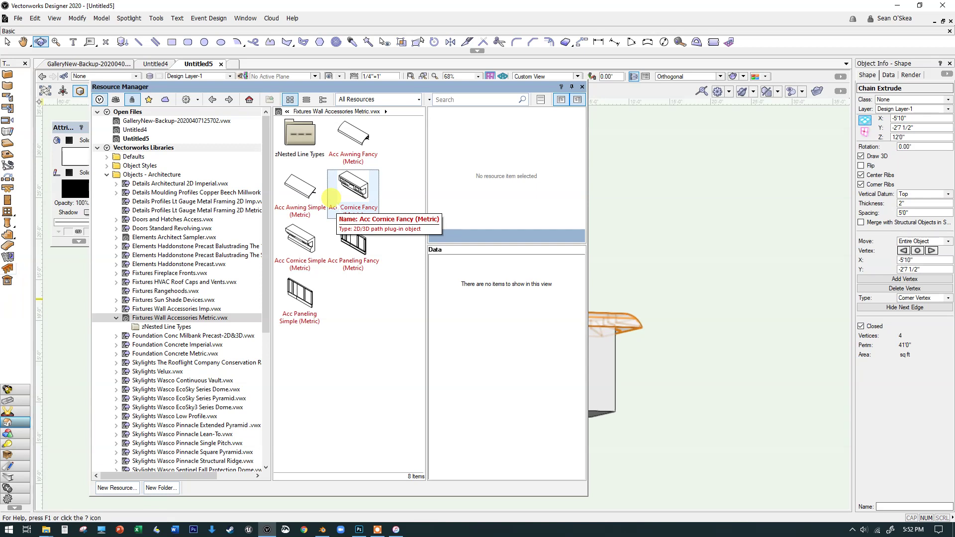
click(351, 183)
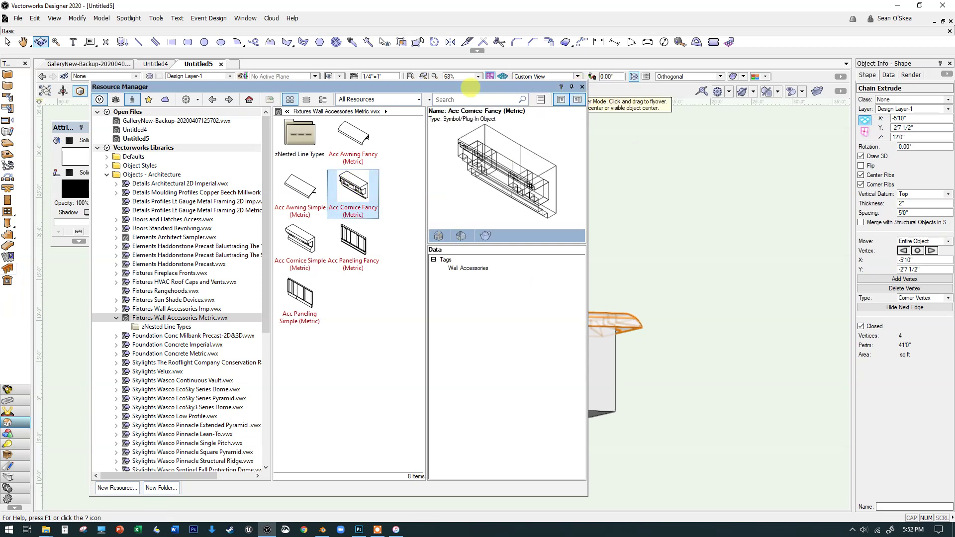
drag(547, 86, 669, 80)
click(577, 76)
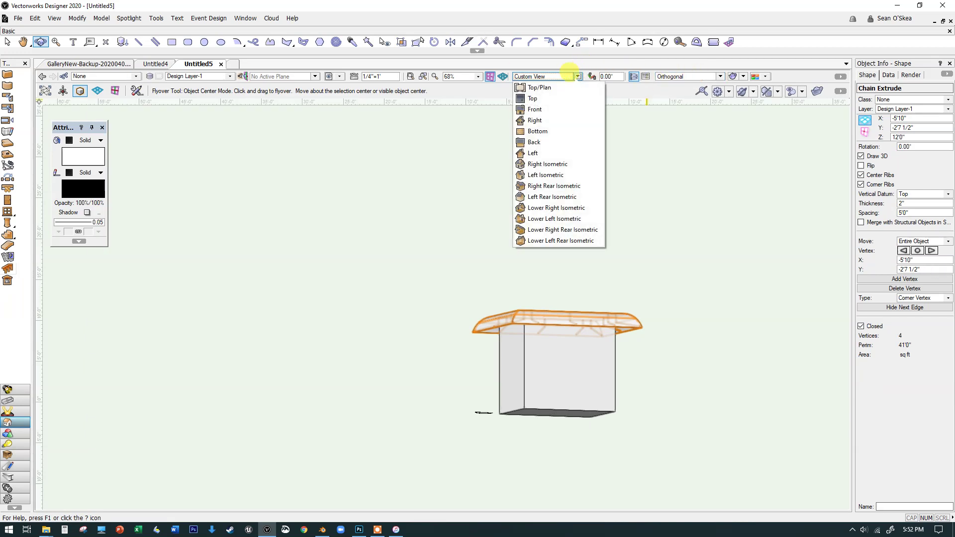
click(542, 85)
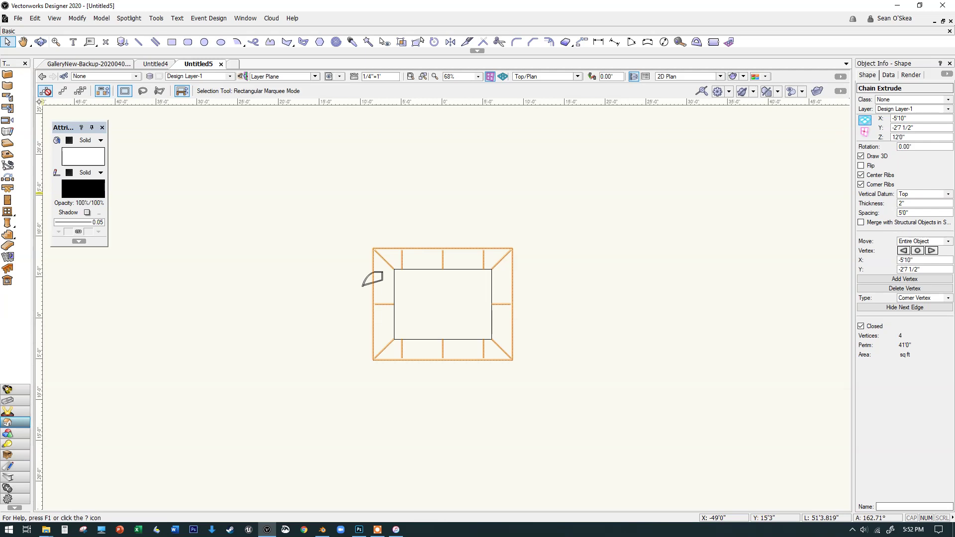
Chain-extrude an L-shaped cornice trim path to the right of the box
key(ctrl+[)
click(591, 186)
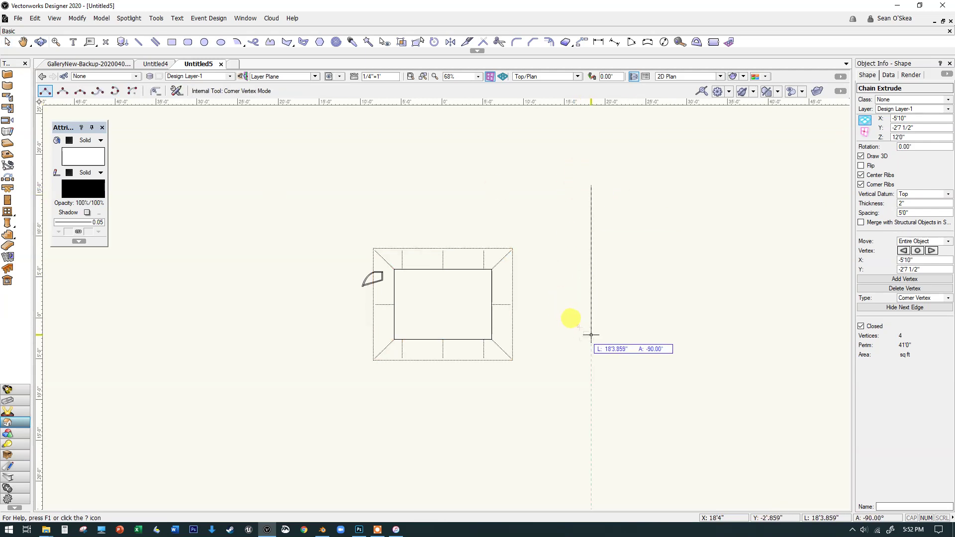
click(592, 335)
double_click(704, 335)
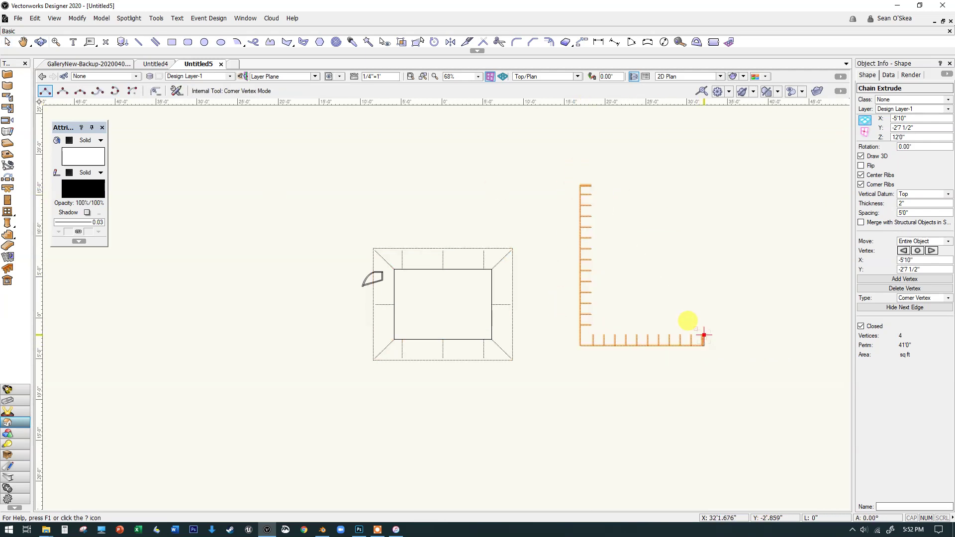
Orbit the 3-D view to inspect the L-shaped cornice trim alongside the box
click(40, 42)
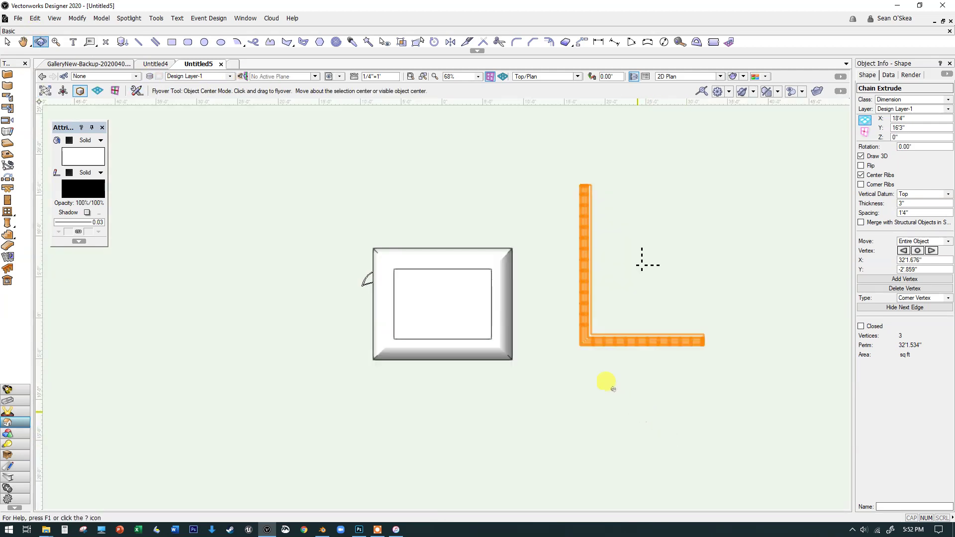
drag(613, 389, 614, 253)
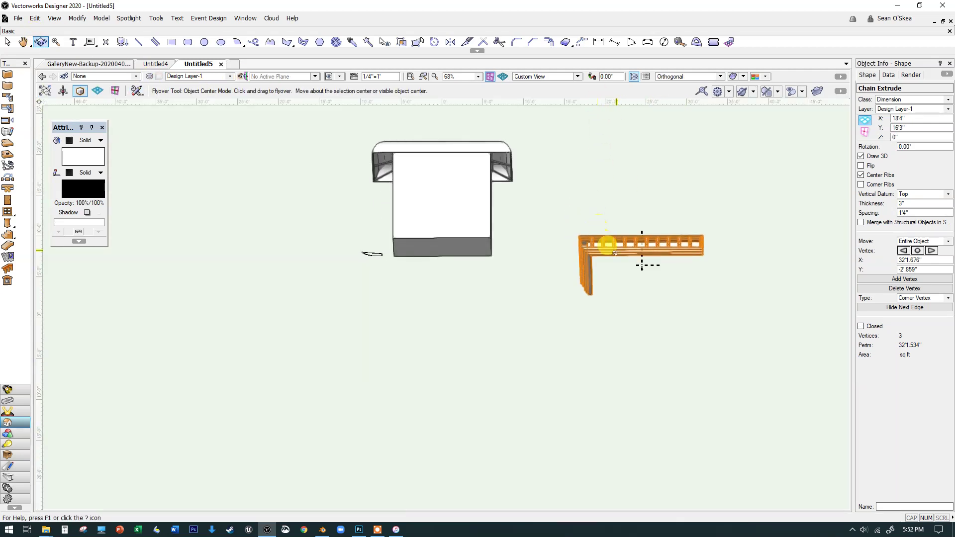
scroll(601, 241, up, 8)
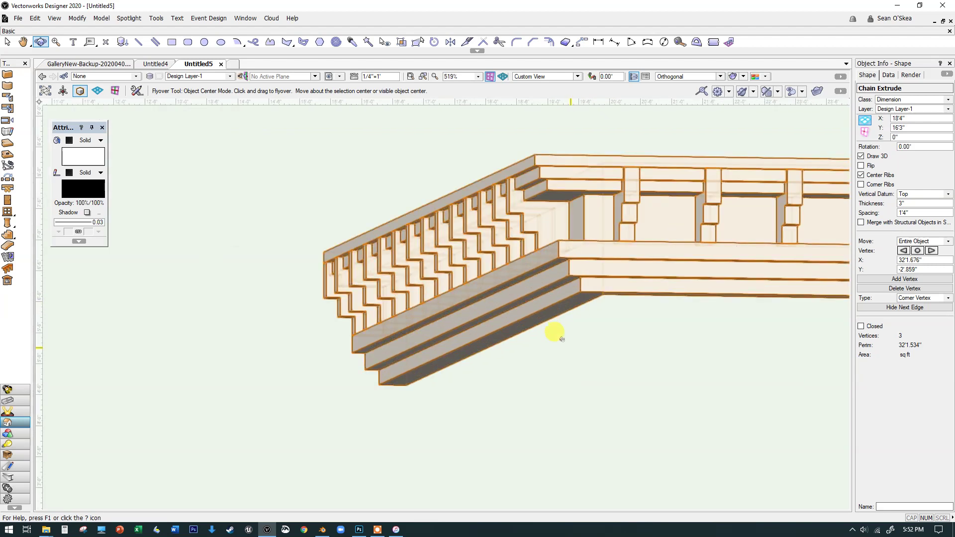
scroll(561, 339, down, 3)
drag(566, 271, 462, 301)
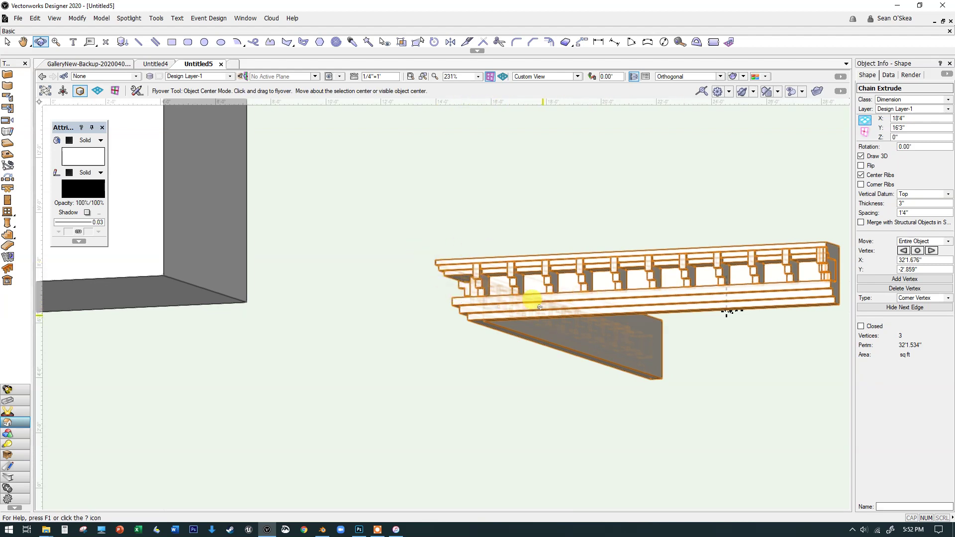
scroll(493, 278, up, 3)
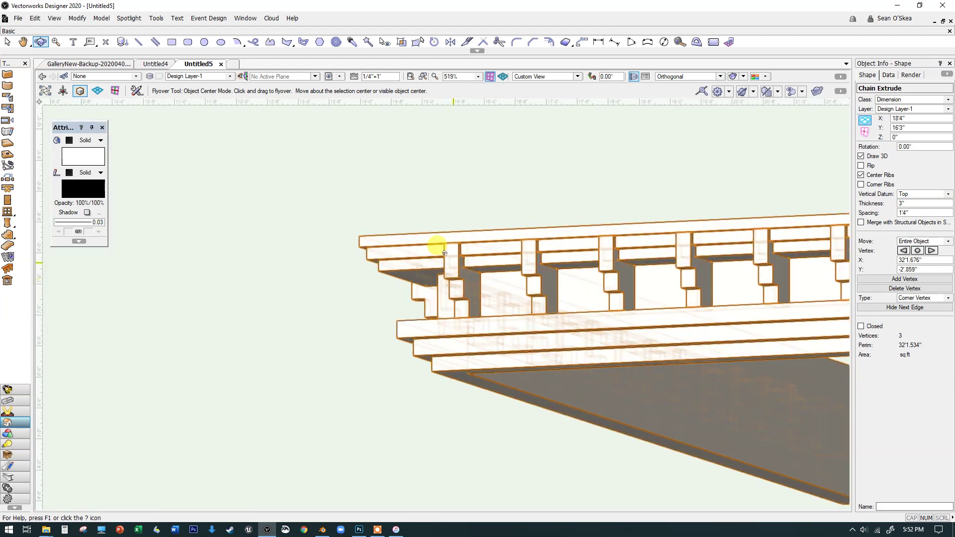
scroll(721, 311, down, 1)
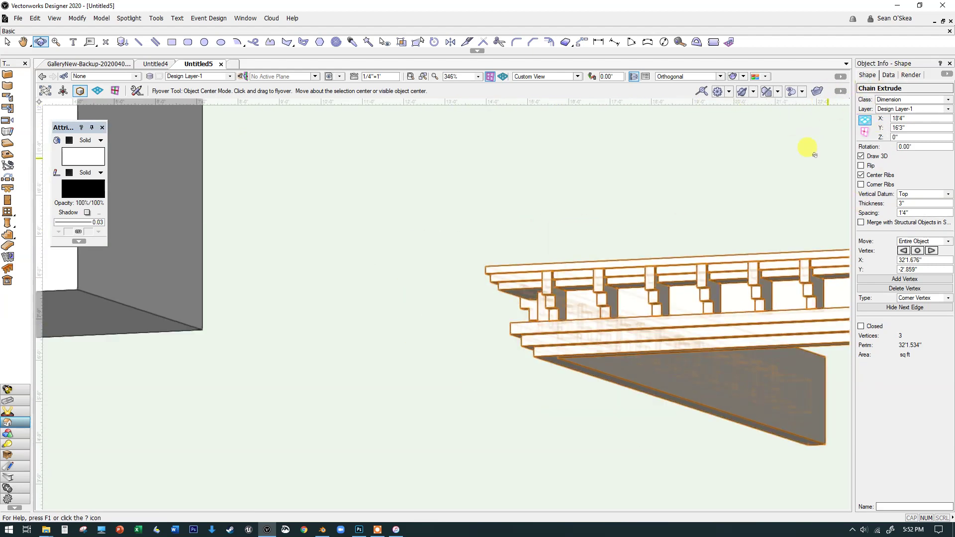
drag(572, 284, 372, 388)
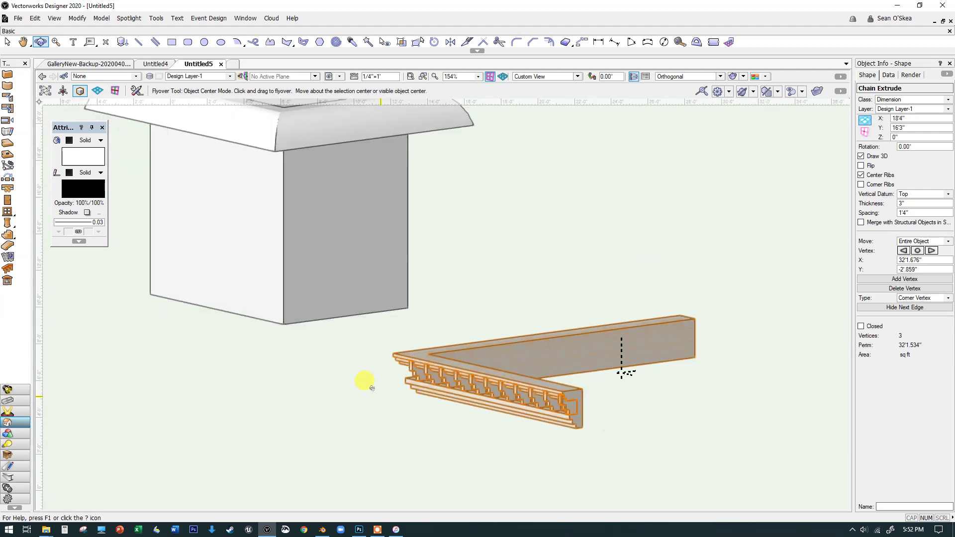
scroll(372, 389, down, 4)
drag(257, 332, 330, 380)
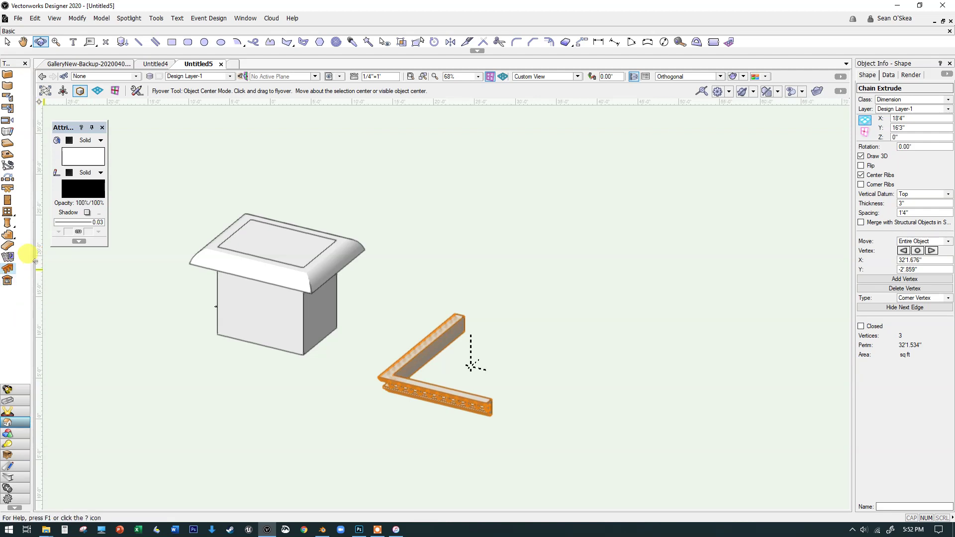
click(155, 64)
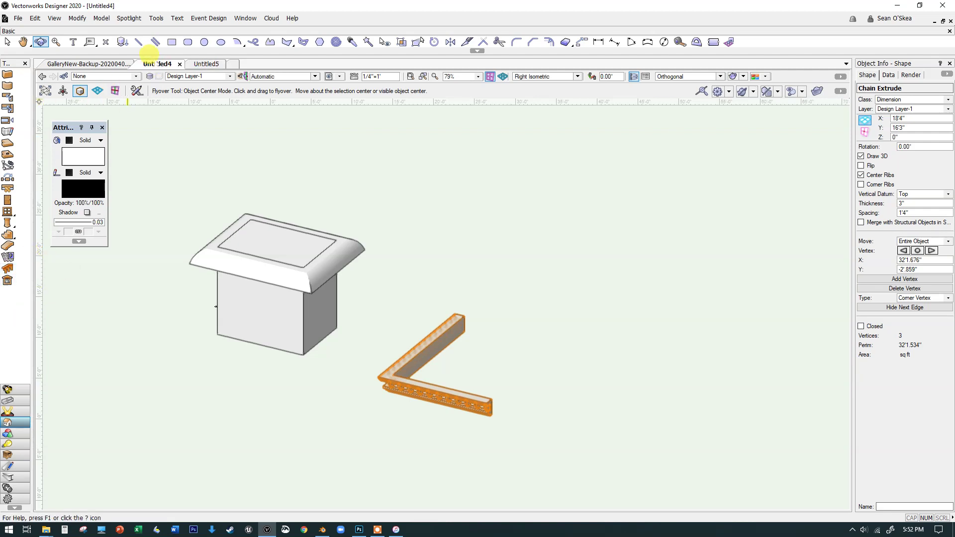
Fly closer to the cornice-capped walls and trimmed door opening in Untitled4
drag(521, 277, 551, 259)
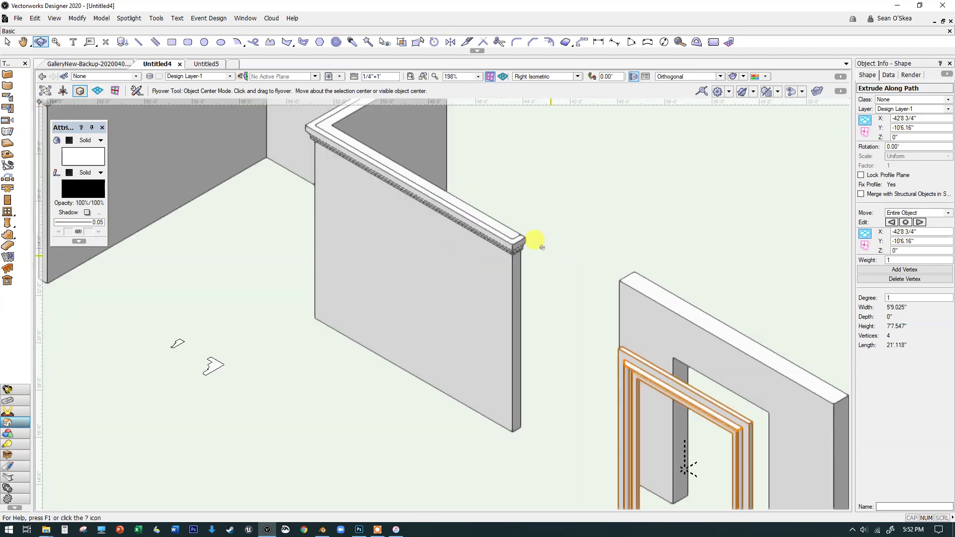
scroll(479, 311, up, 1)
scroll(384, 294, down, 1)
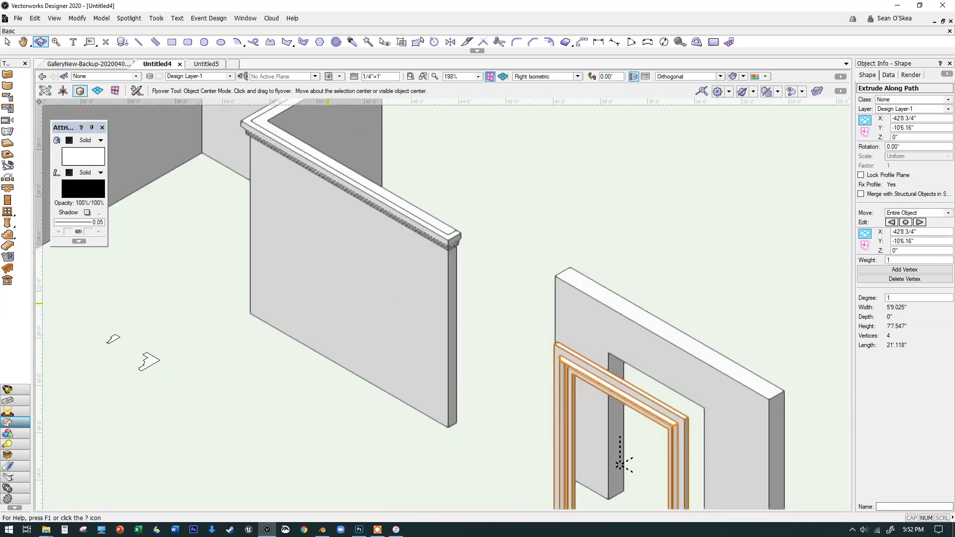